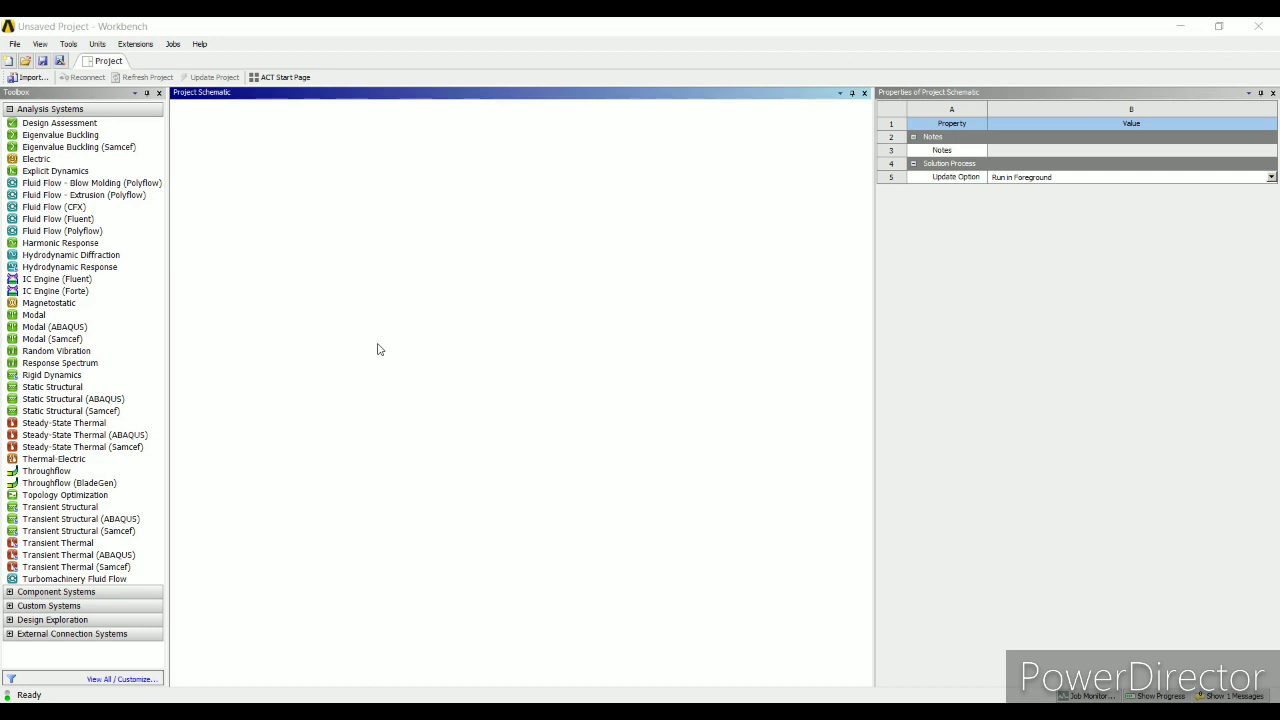
Step: Add a Static Structural system to the project and rename it Static Structural-1
{"action": "left_click", "coordinate": [88, 388]}
{"action": "left_click_drag", "start_coordinate": [265, 210], "coordinate": [267, 168]}
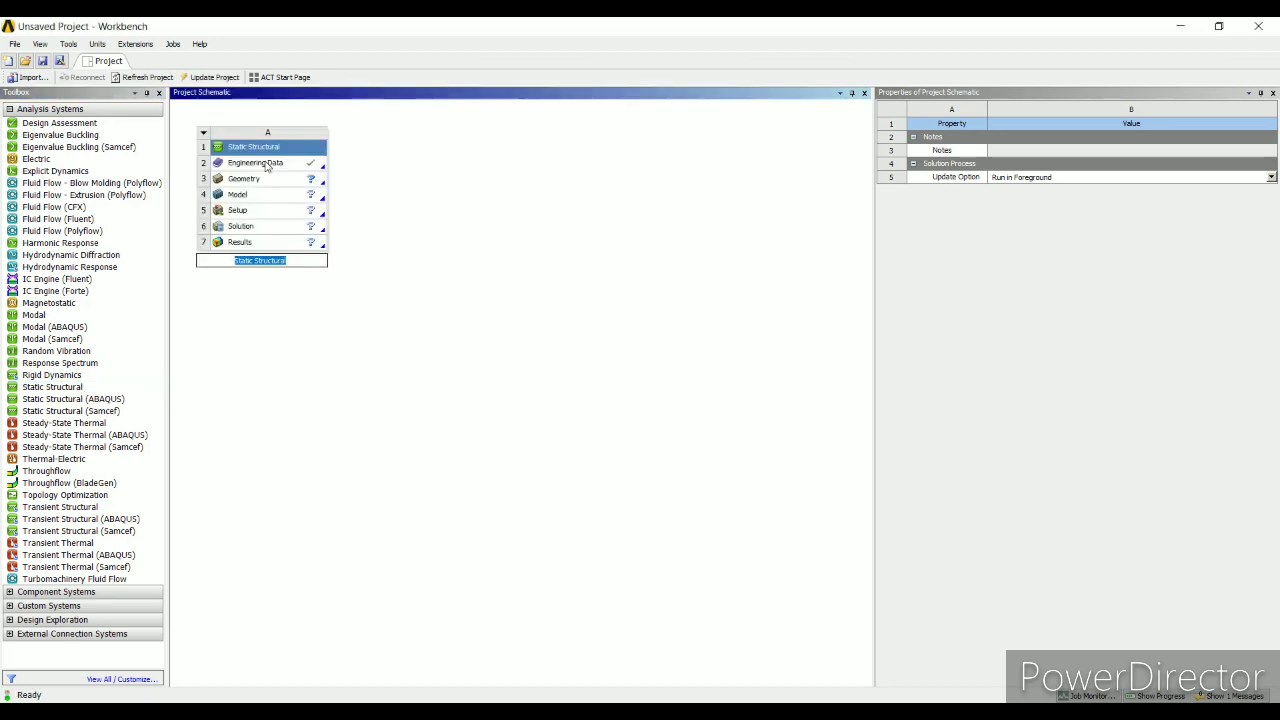
{"action": "key", "text": "End"}
{"action": "type", "text": "-1"}
Step: Create new DesignModeler geometry for the system's Geometry cell
{"action": "left_click", "coordinate": [262, 178]}
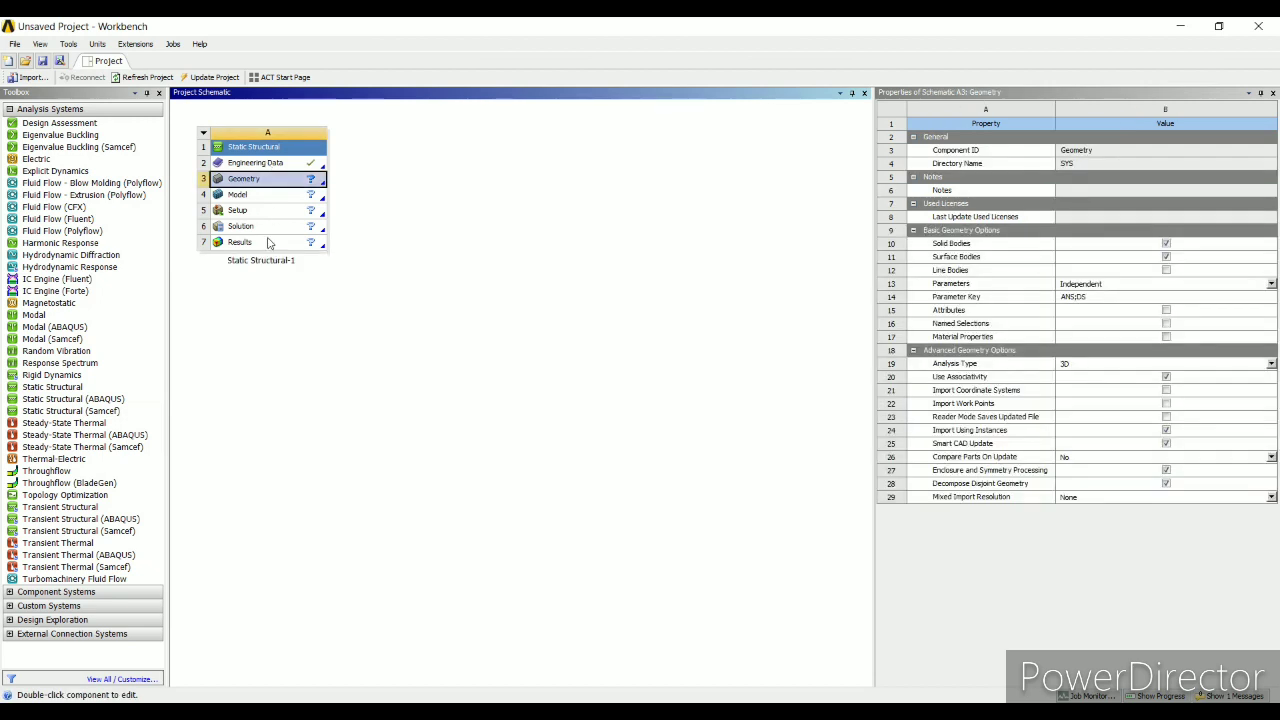
{"action": "right_click", "coordinate": [270, 181]}
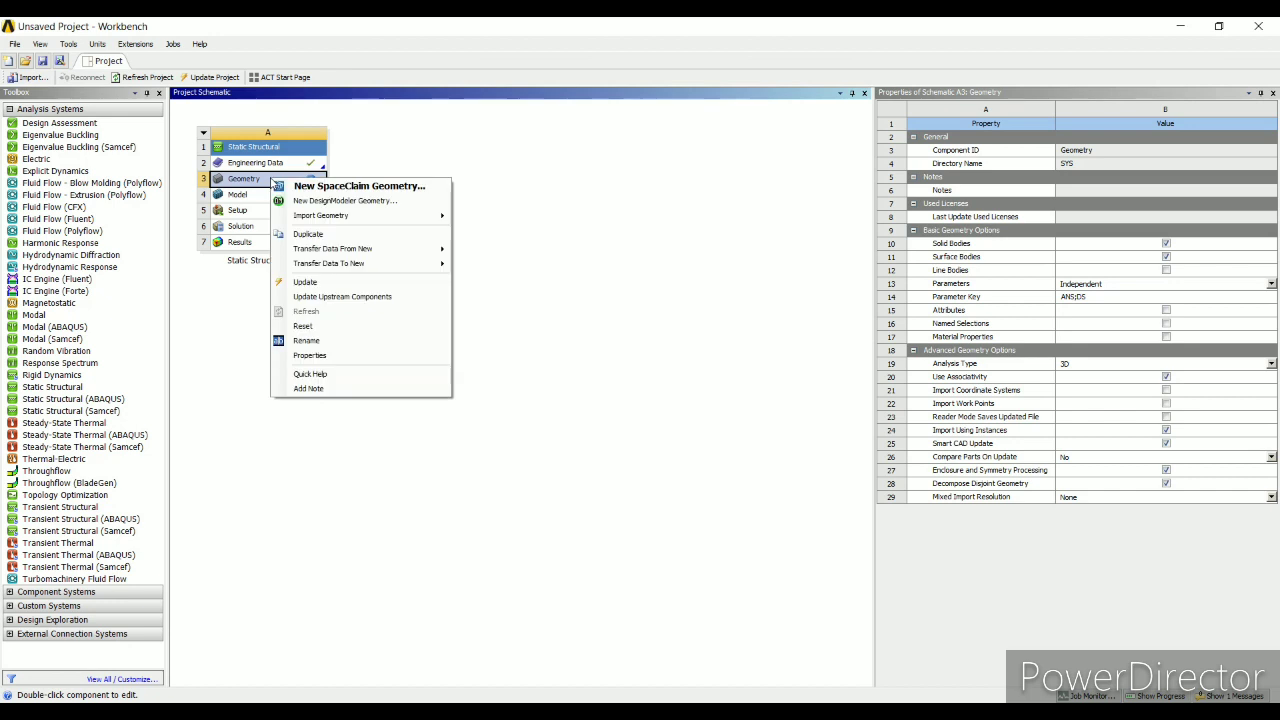
{"action": "left_click", "coordinate": [342, 203]}
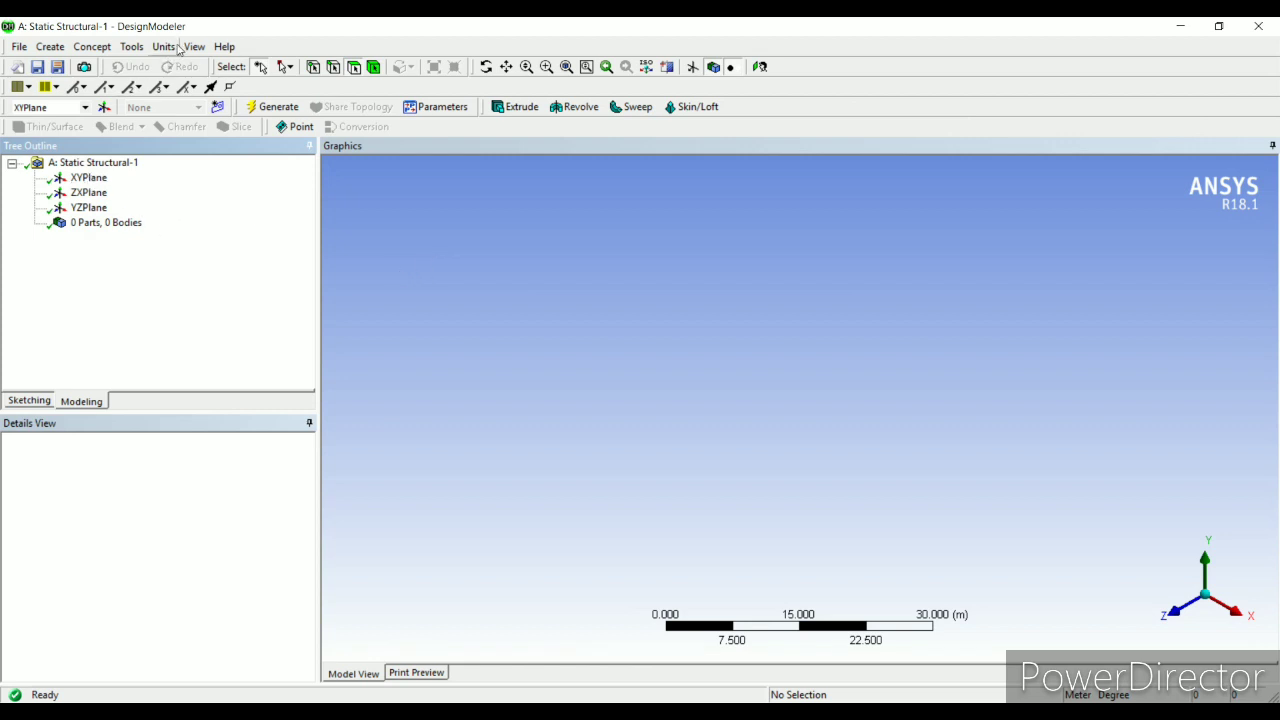
Step: Set the model units to millimetres and look straight at the XY plane
{"action": "left_click", "coordinate": [174, 47]}
{"action": "left_click", "coordinate": [190, 100]}
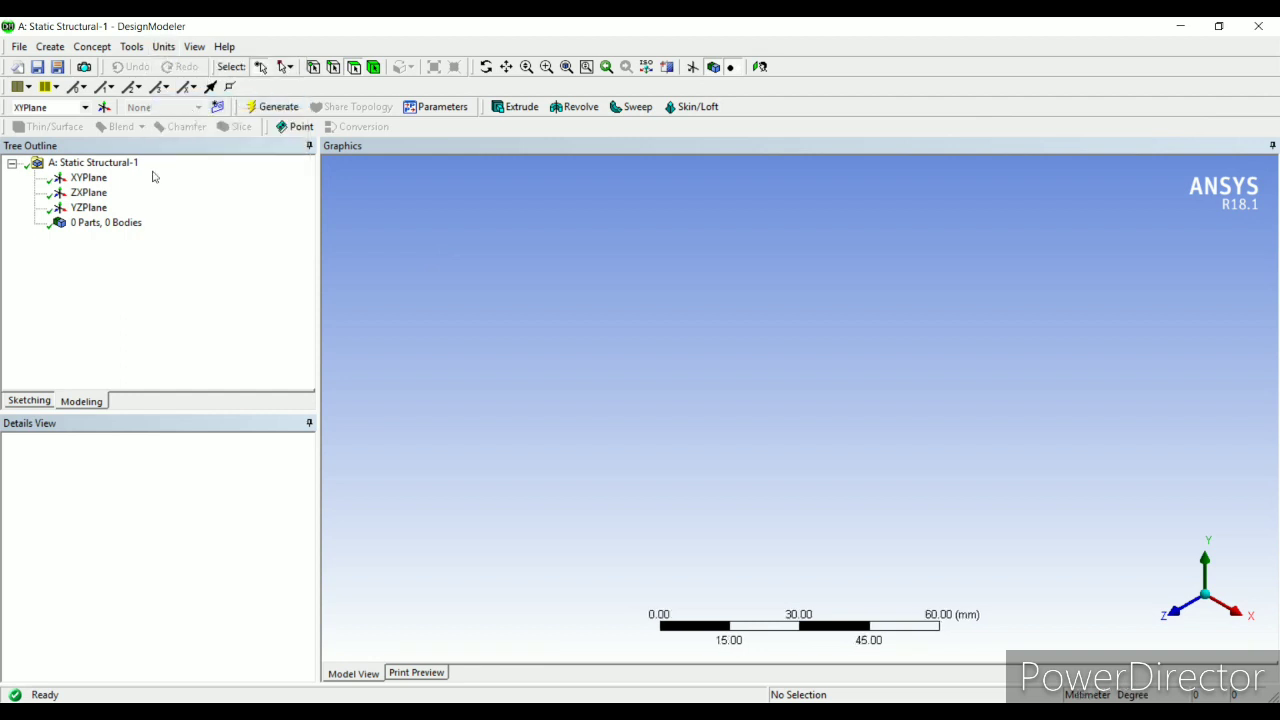
{"action": "left_click", "coordinate": [88, 177]}
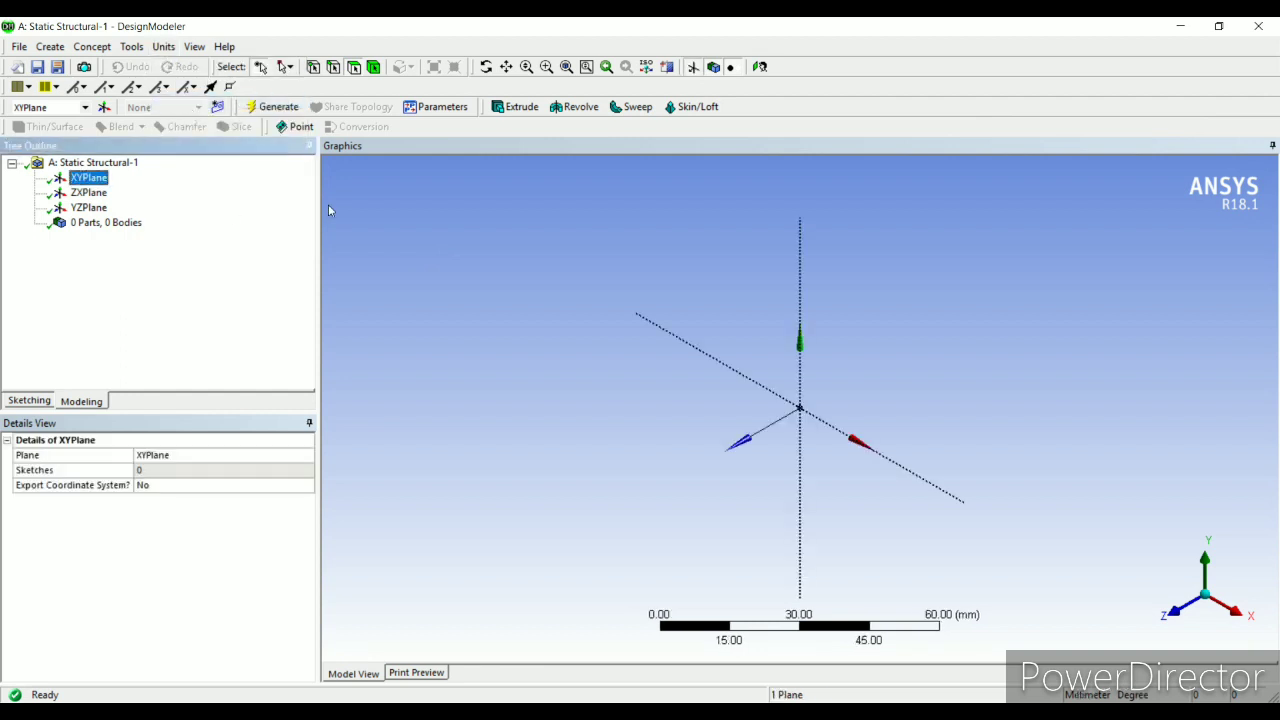
{"action": "left_click", "coordinate": [765, 67]}
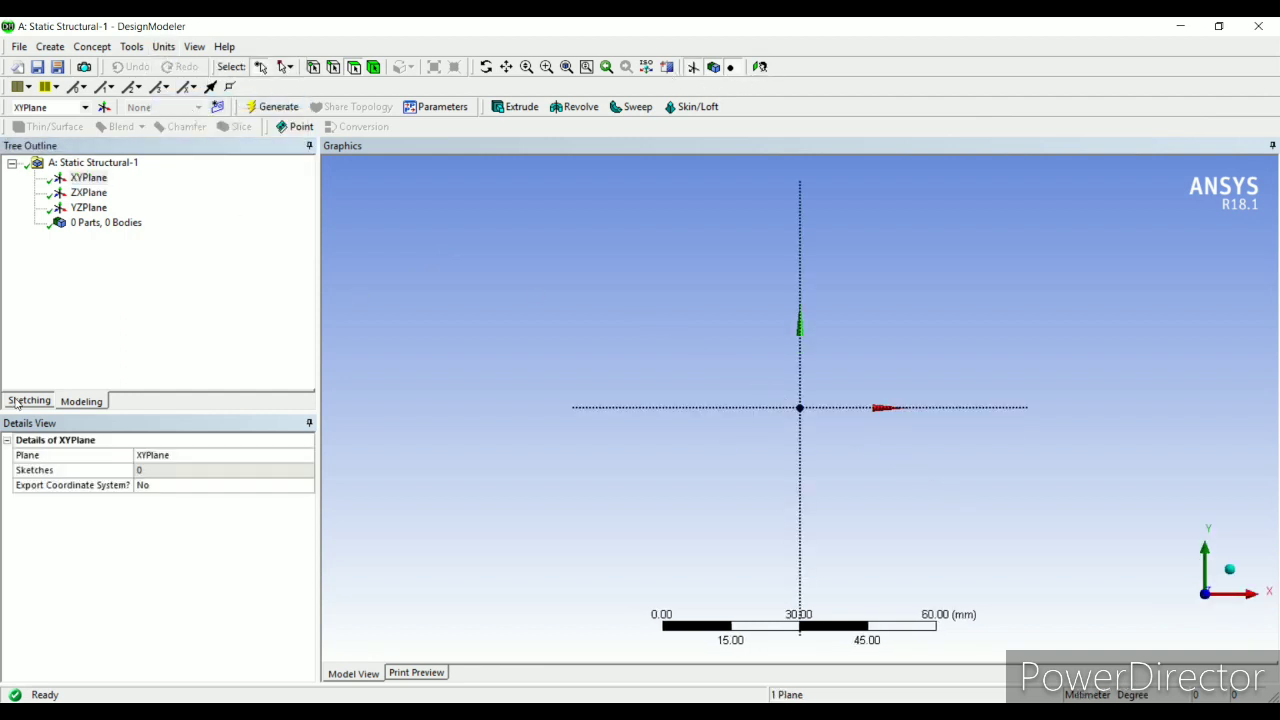
Step: Sketch a rectangle on the XY plane
{"action": "left_click", "coordinate": [16, 401]}
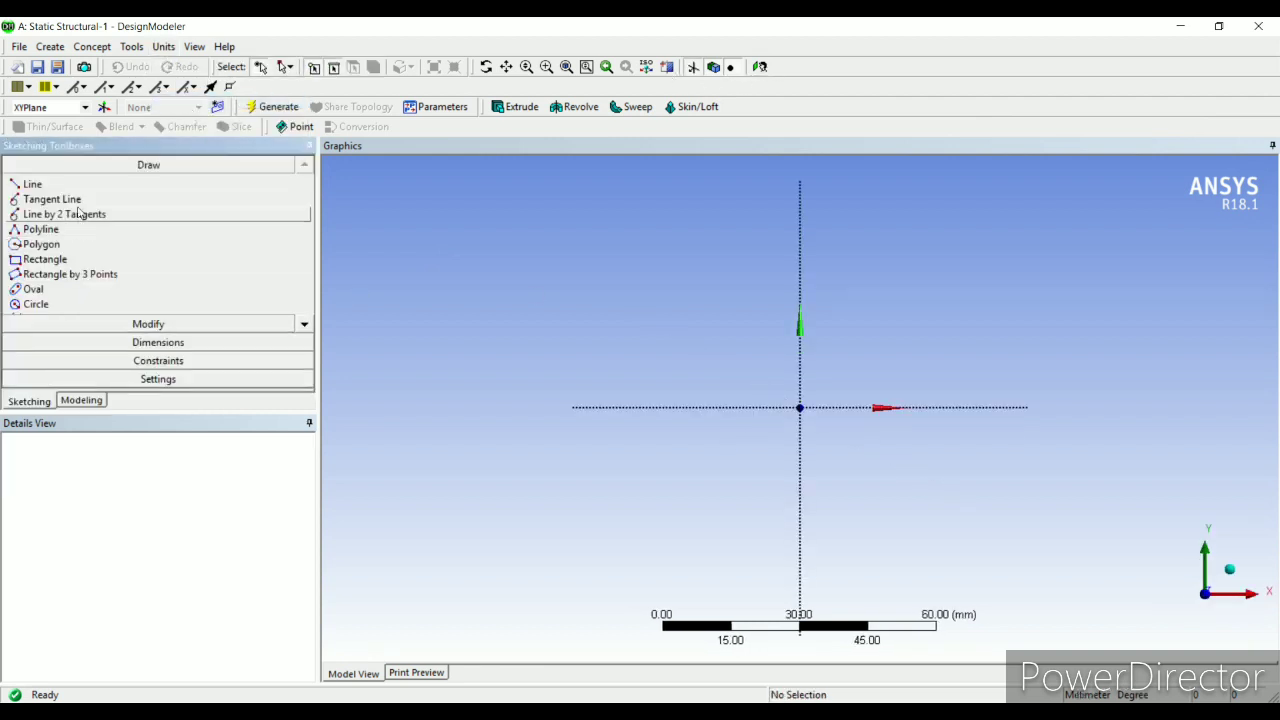
{"action": "left_click", "coordinate": [62, 262]}
{"action": "left_click", "coordinate": [651, 307]}
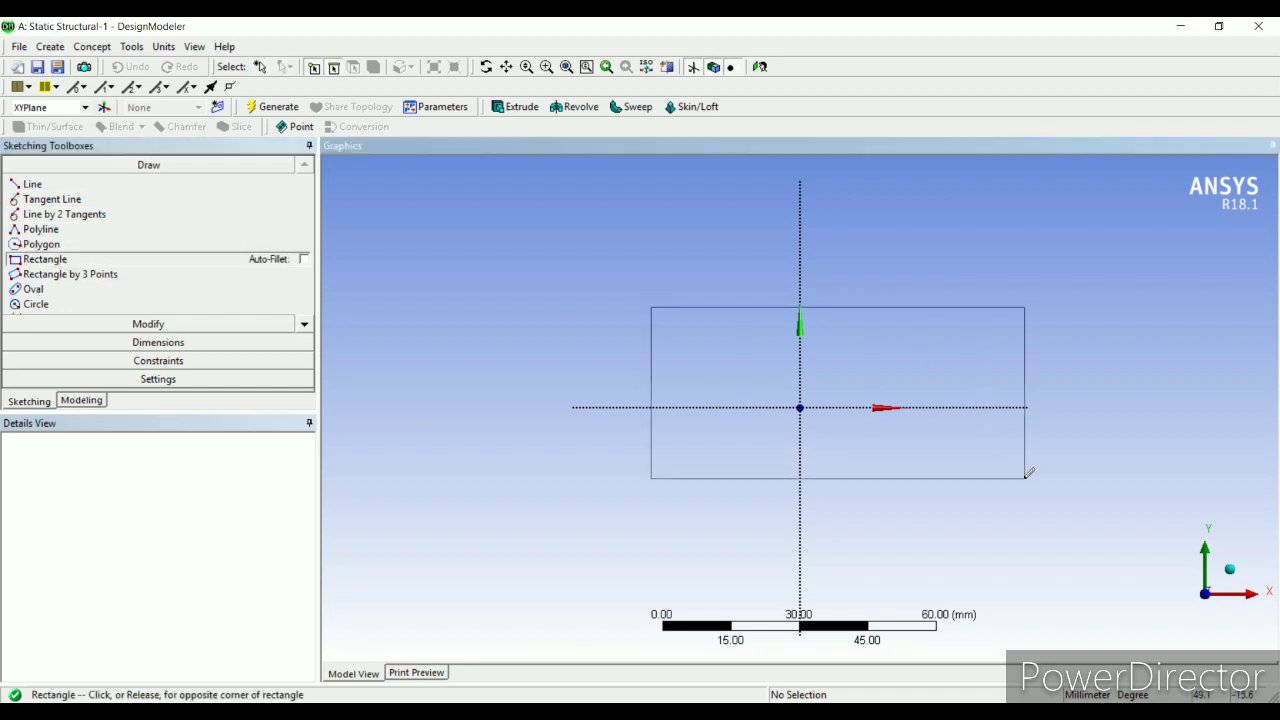
{"action": "left_click", "coordinate": [1084, 476]}
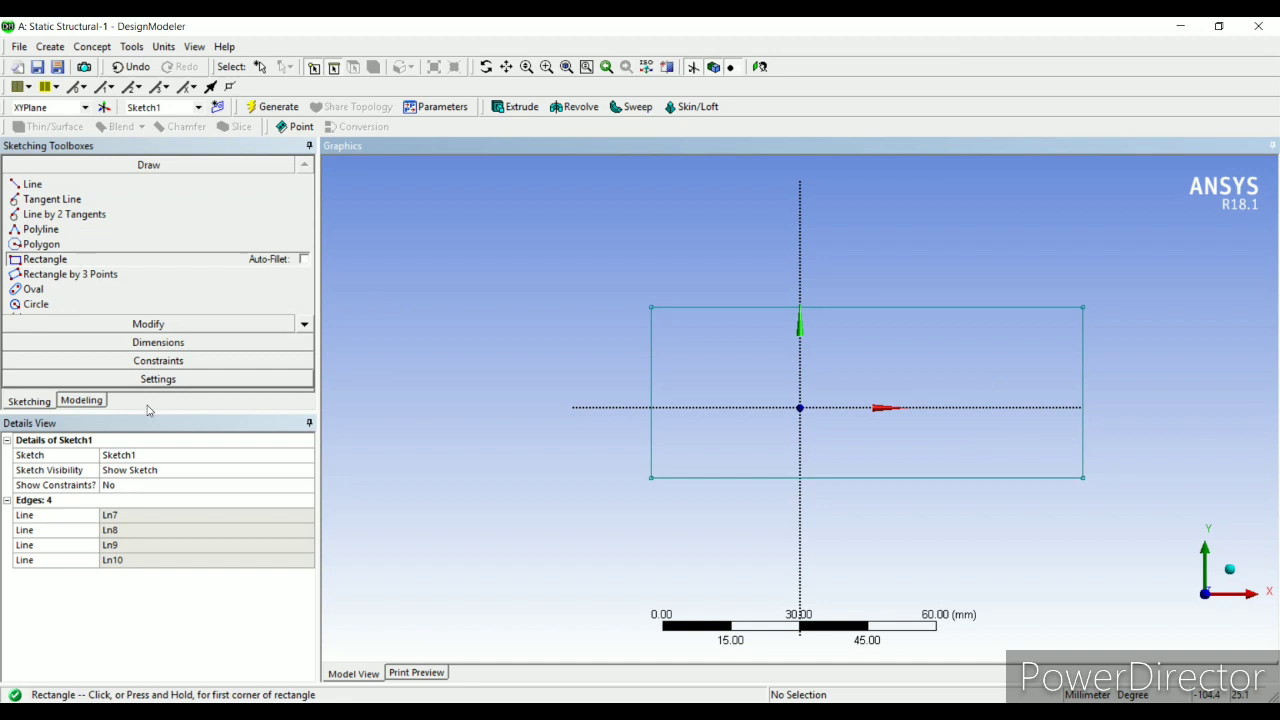
Step: Dimension the rectangle with width H1 = 100 mm and height V2 = 40 mm
{"action": "left_click", "coordinate": [163, 346]}
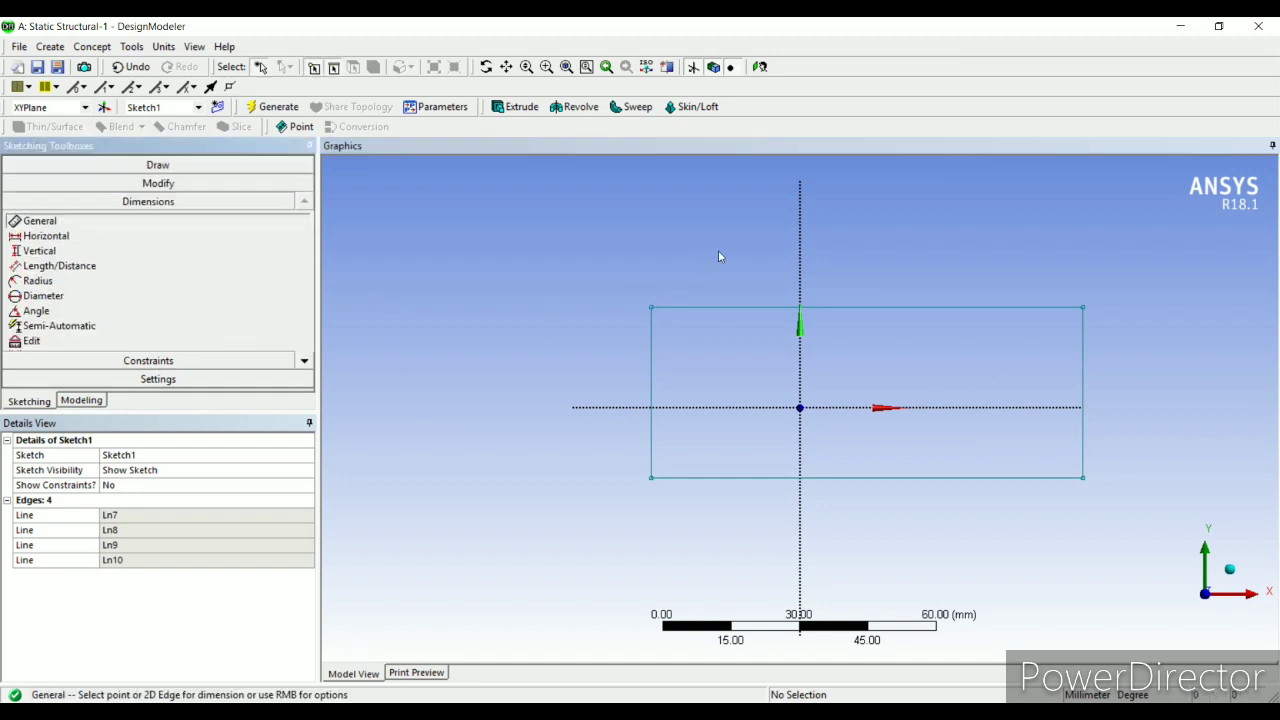
{"action": "left_click", "coordinate": [765, 306]}
{"action": "left_click", "coordinate": [768, 274]}
{"action": "left_click", "coordinate": [648, 390]}
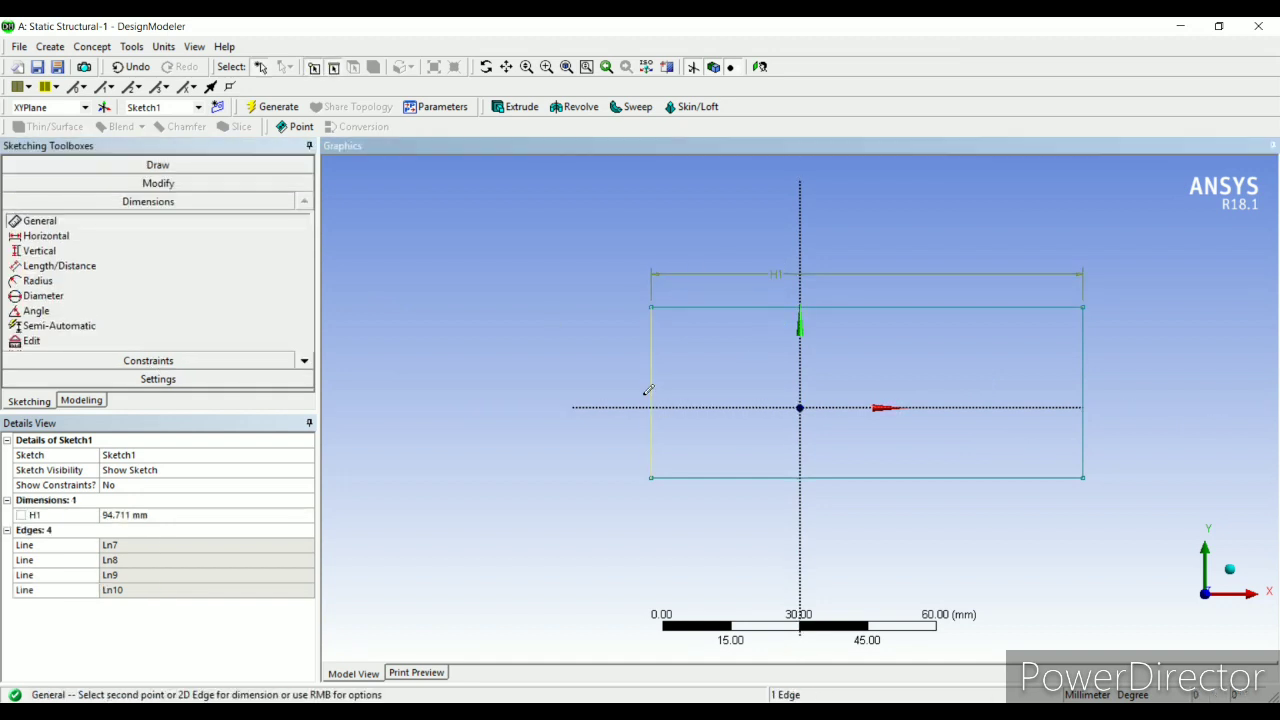
{"action": "left_click", "coordinate": [571, 395]}
{"action": "left_click", "coordinate": [173, 514]}
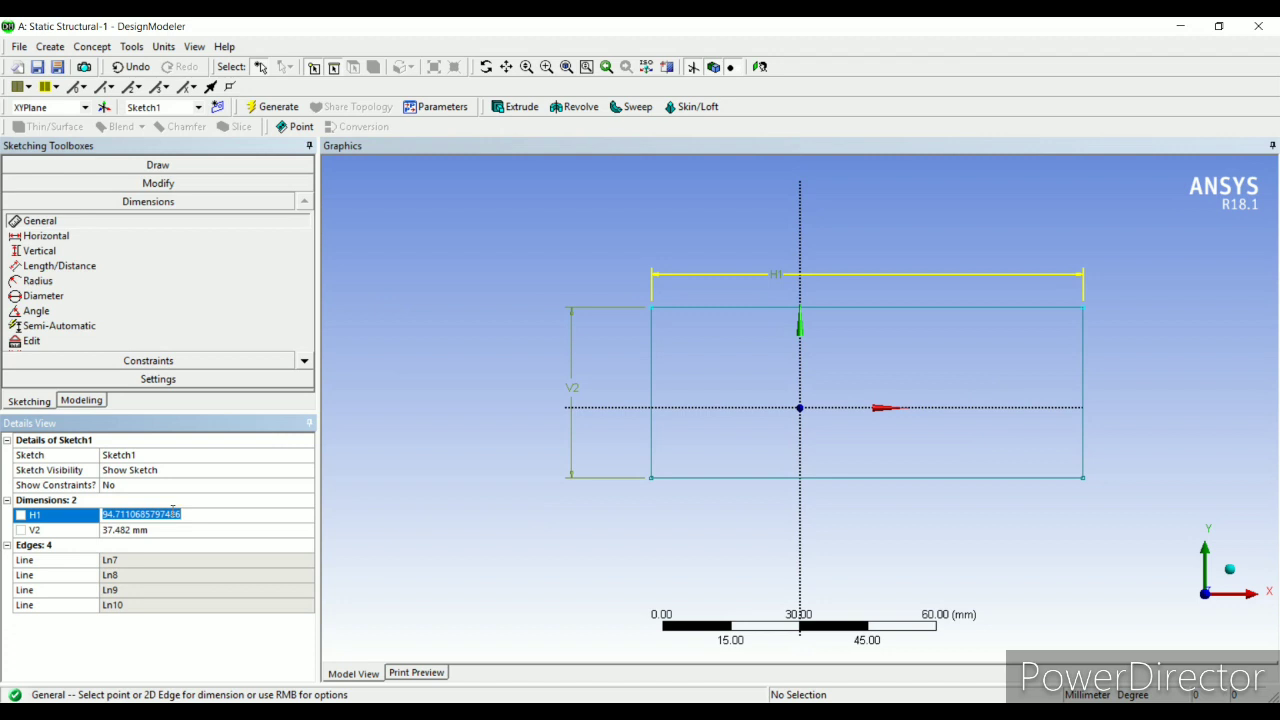
{"action": "type", "text": "100"}
{"action": "key", "text": "Return"}
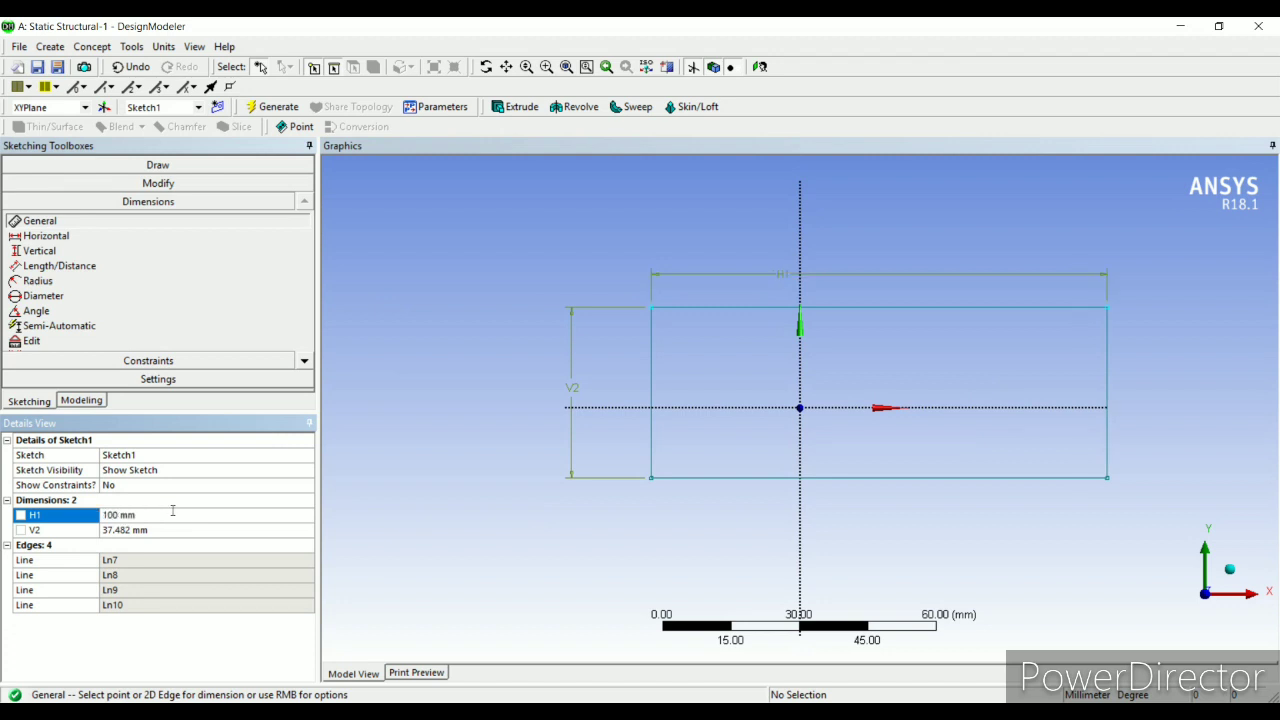
{"action": "left_click", "coordinate": [150, 530]}
{"action": "type", "text": "4"}
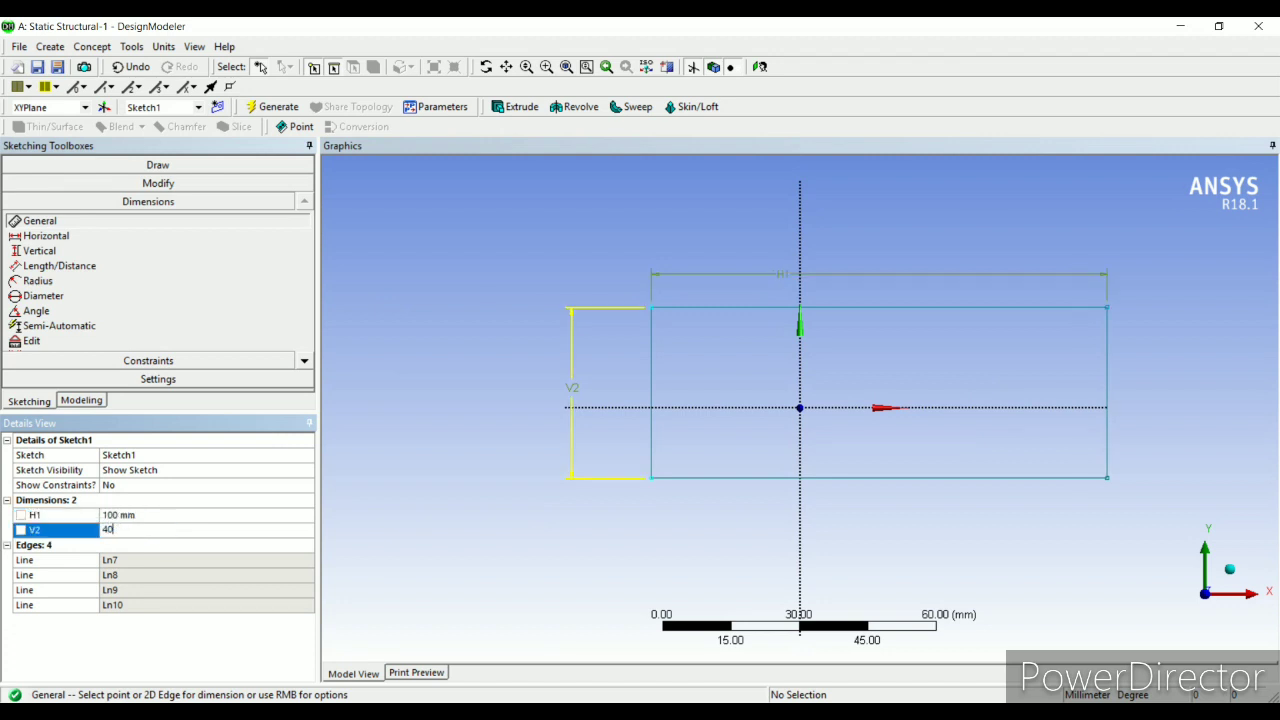
{"action": "type", "text": "0"}
{"action": "key", "text": "Return"}
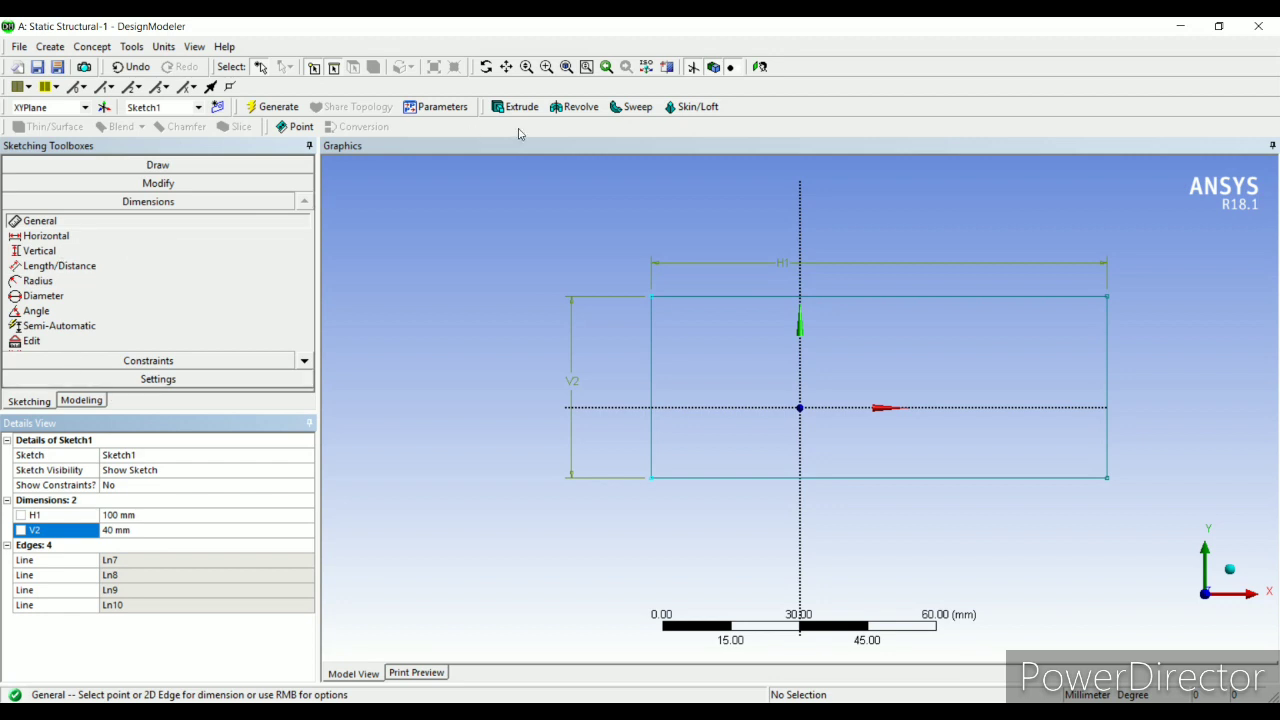
Step: Extrude Sketch1 to a 40 mm depth and generate the solid block
{"action": "left_click", "coordinate": [521, 106]}
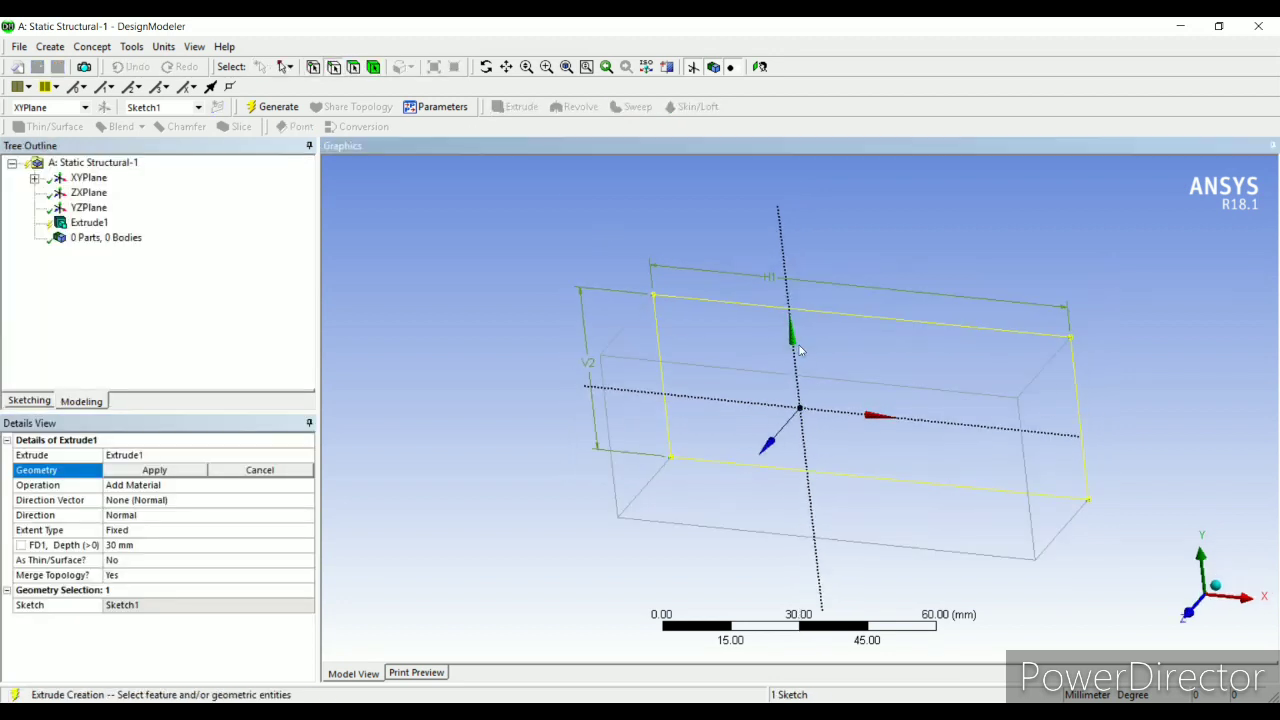
{"action": "left_click", "coordinate": [154, 470]}
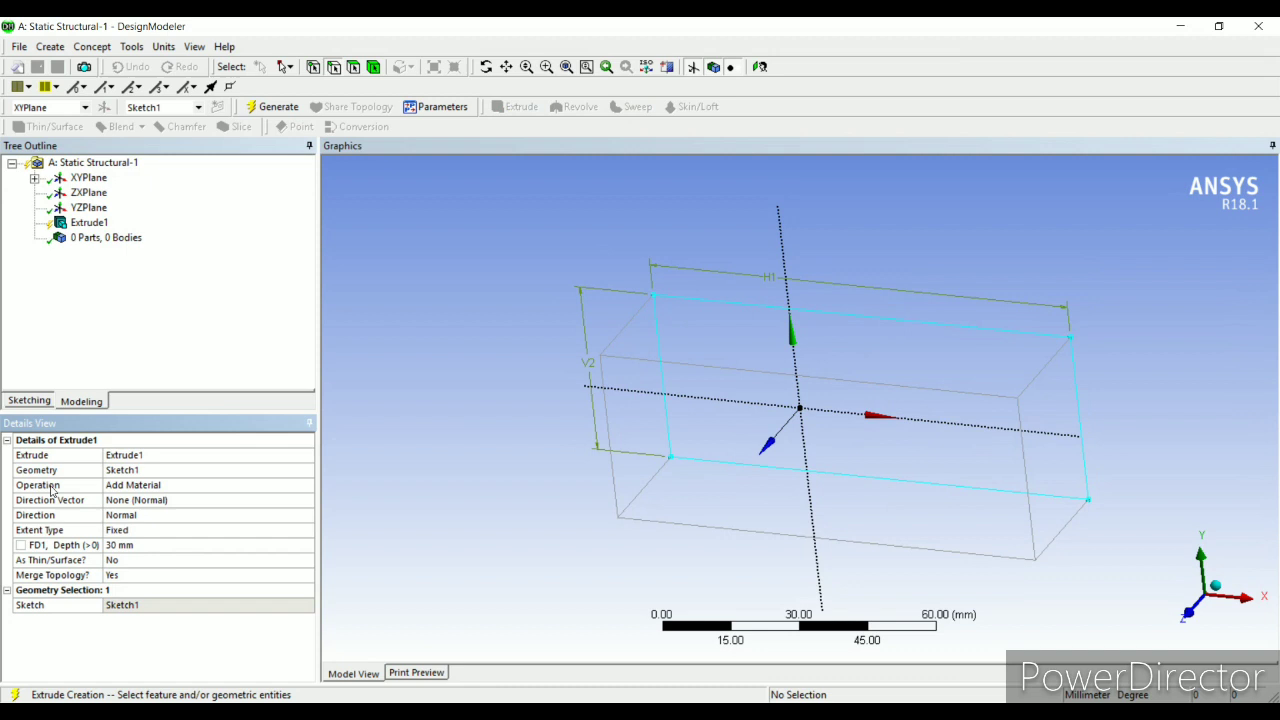
{"action": "left_click", "coordinate": [136, 545]}
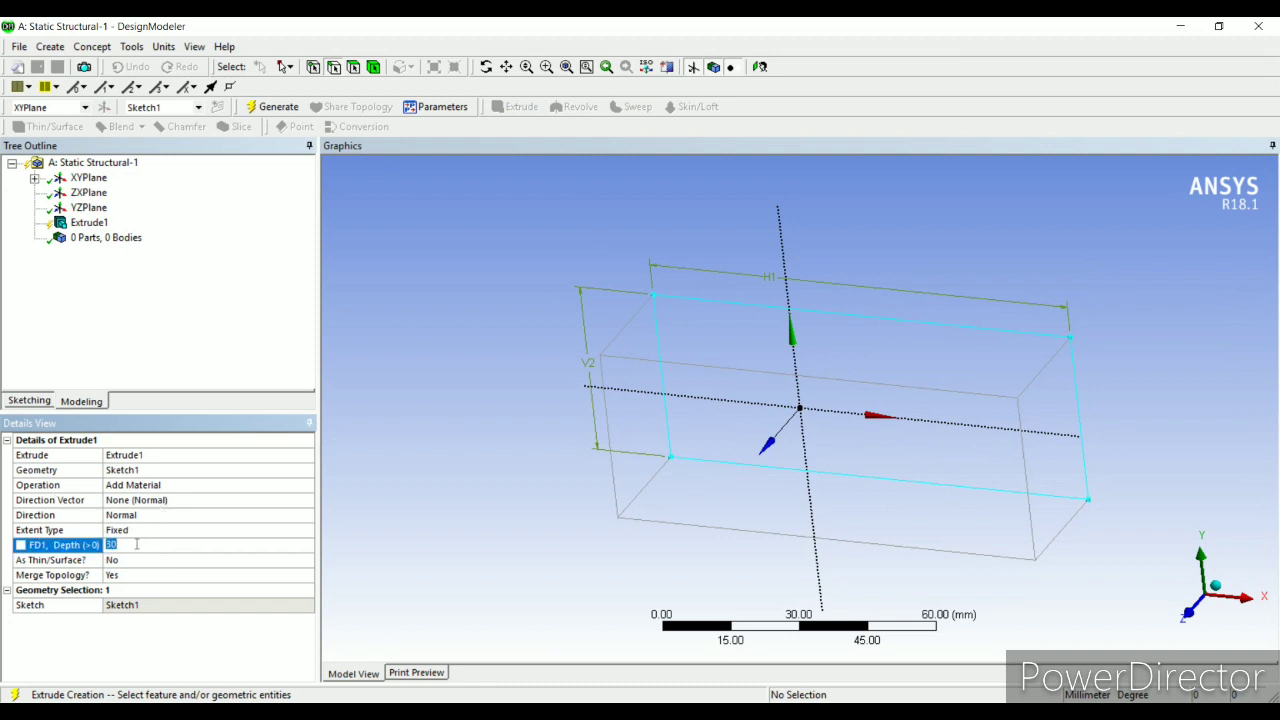
{"action": "type", "text": "40"}
{"action": "key", "text": "Return"}
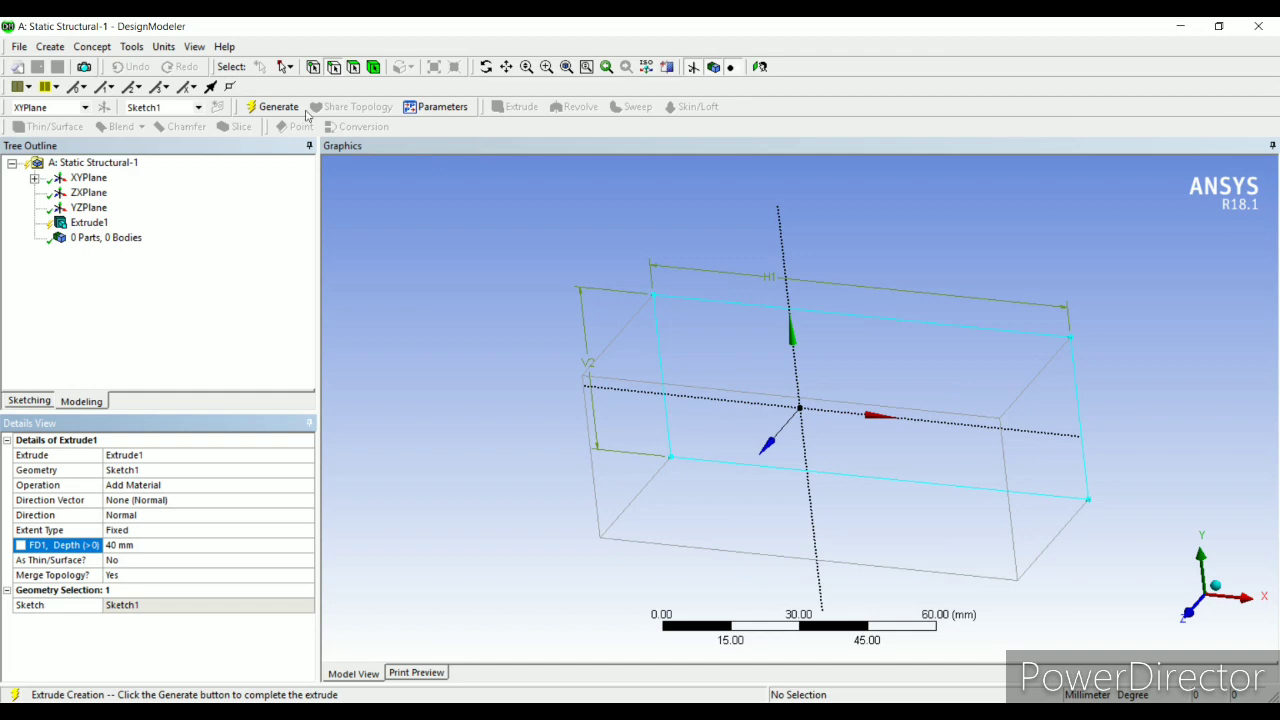
{"action": "left_click", "coordinate": [272, 106]}
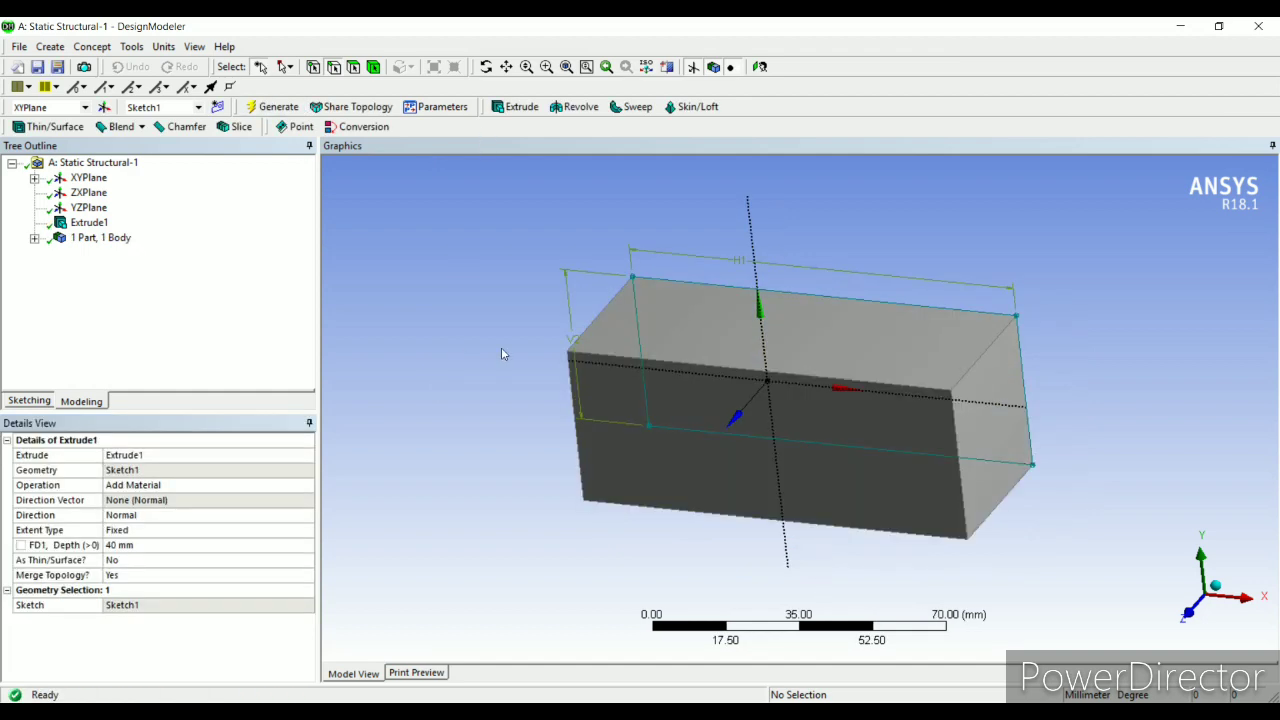
{"action": "middle_click_drag", "start_coordinate": [770, 461], "coordinate": [706, 343]}
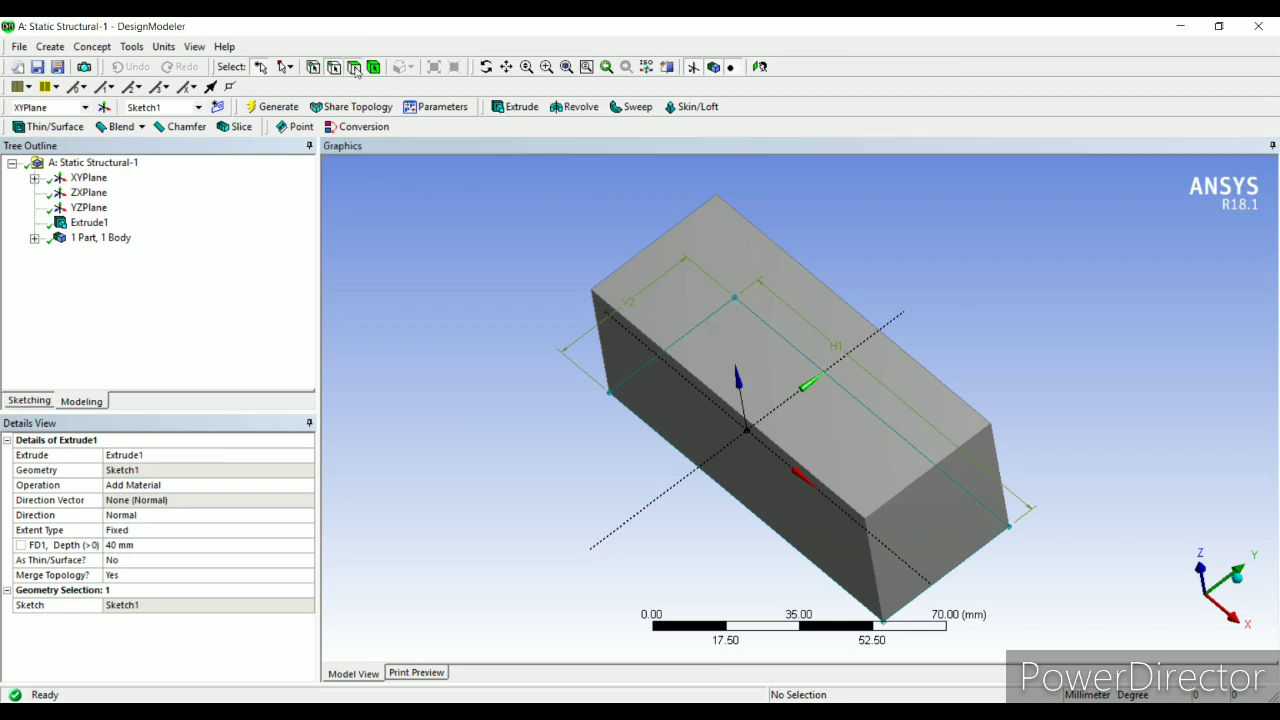
Step: Generate Plane4 from the block's top face and view it head-on
{"action": "left_click", "coordinate": [808, 326]}
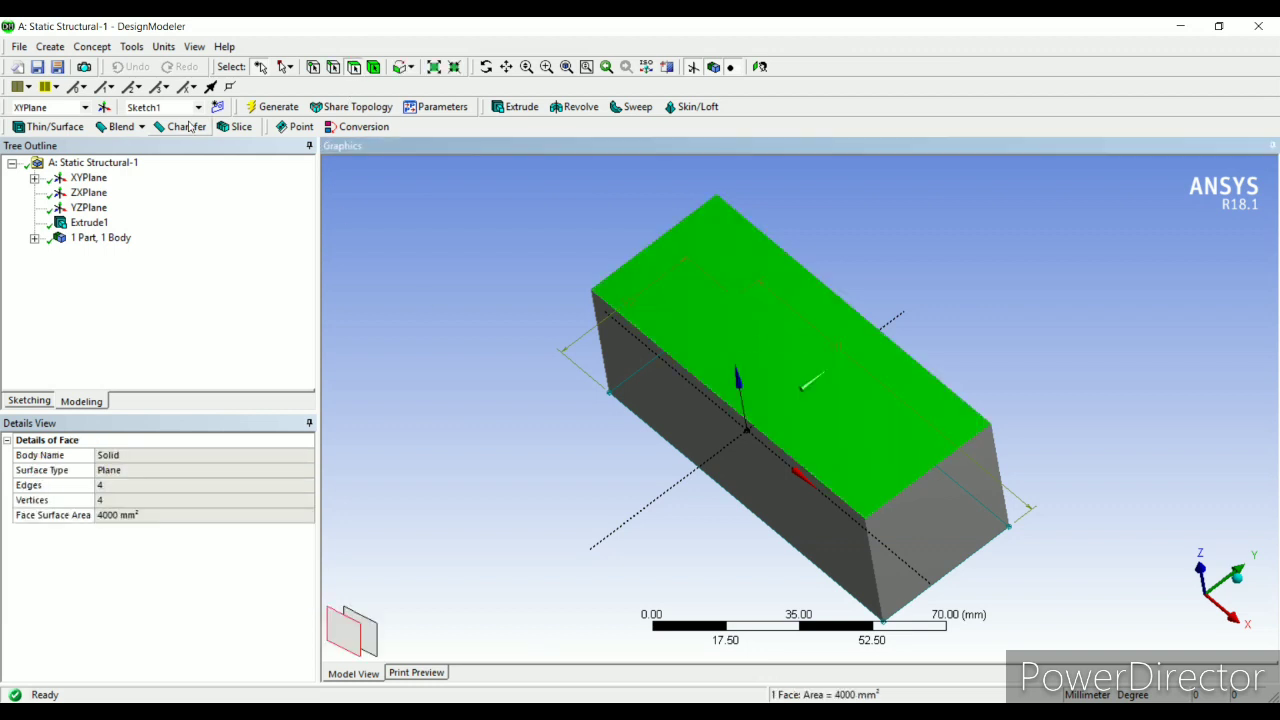
{"action": "left_click", "coordinate": [104, 106]}
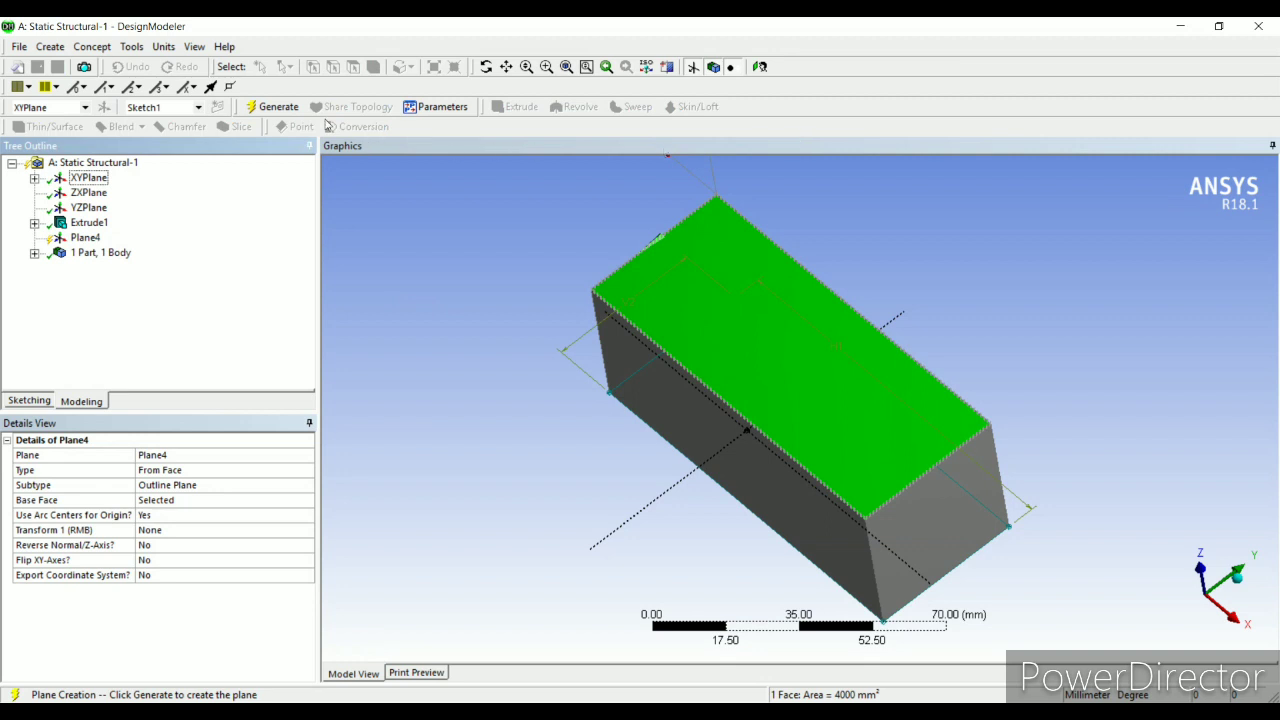
{"action": "left_click", "coordinate": [272, 106]}
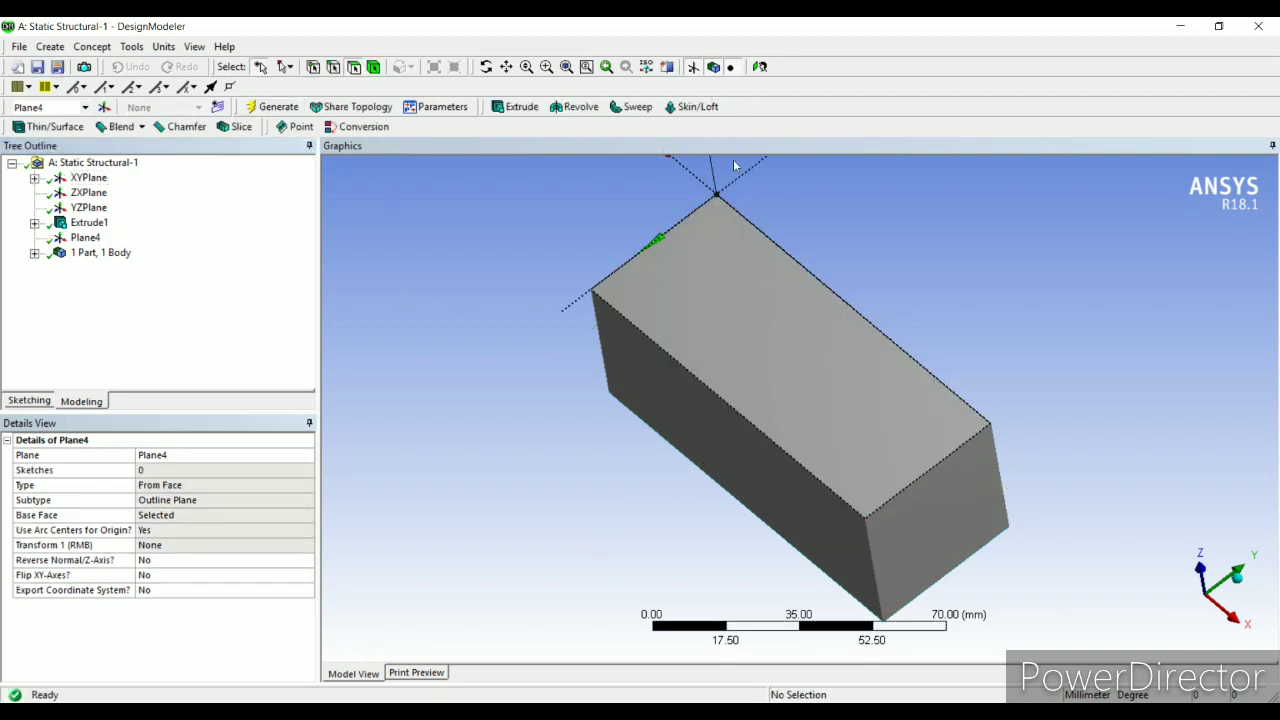
{"action": "middle_click_drag", "start_coordinate": [733, 159], "coordinate": [634, 337]}
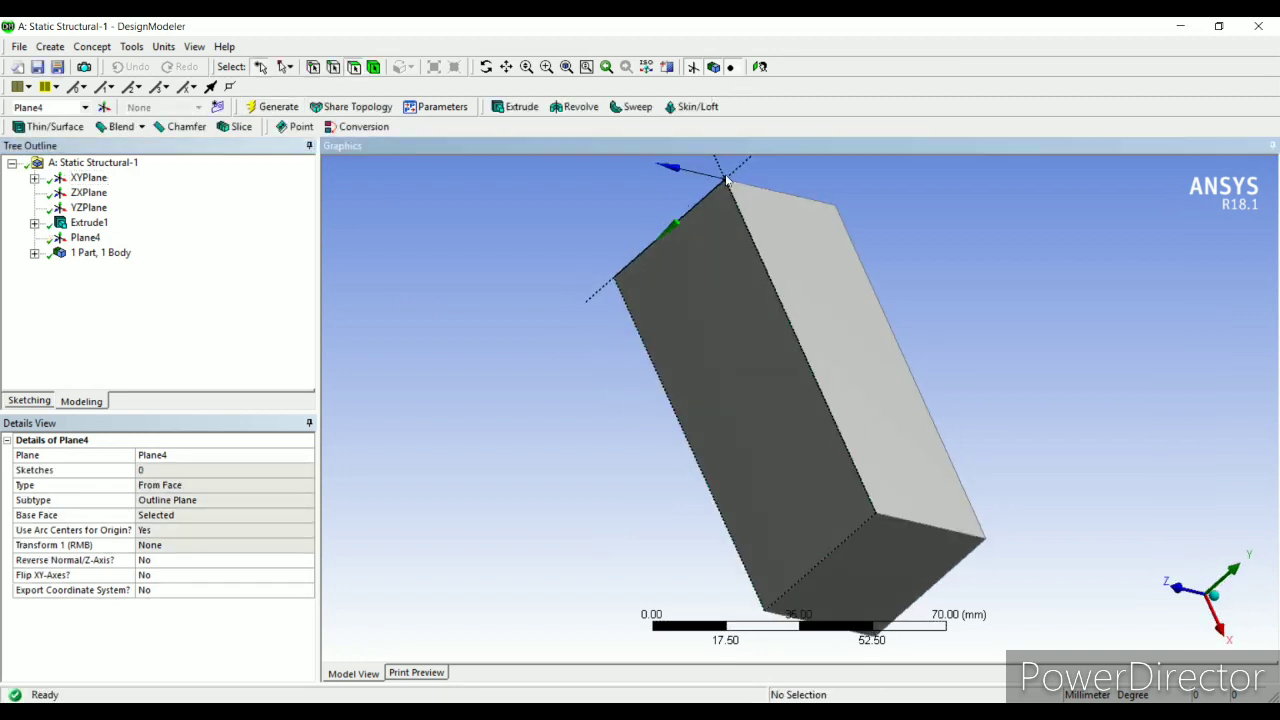
{"action": "middle_click_drag", "start_coordinate": [749, 309], "coordinate": [731, 320]}
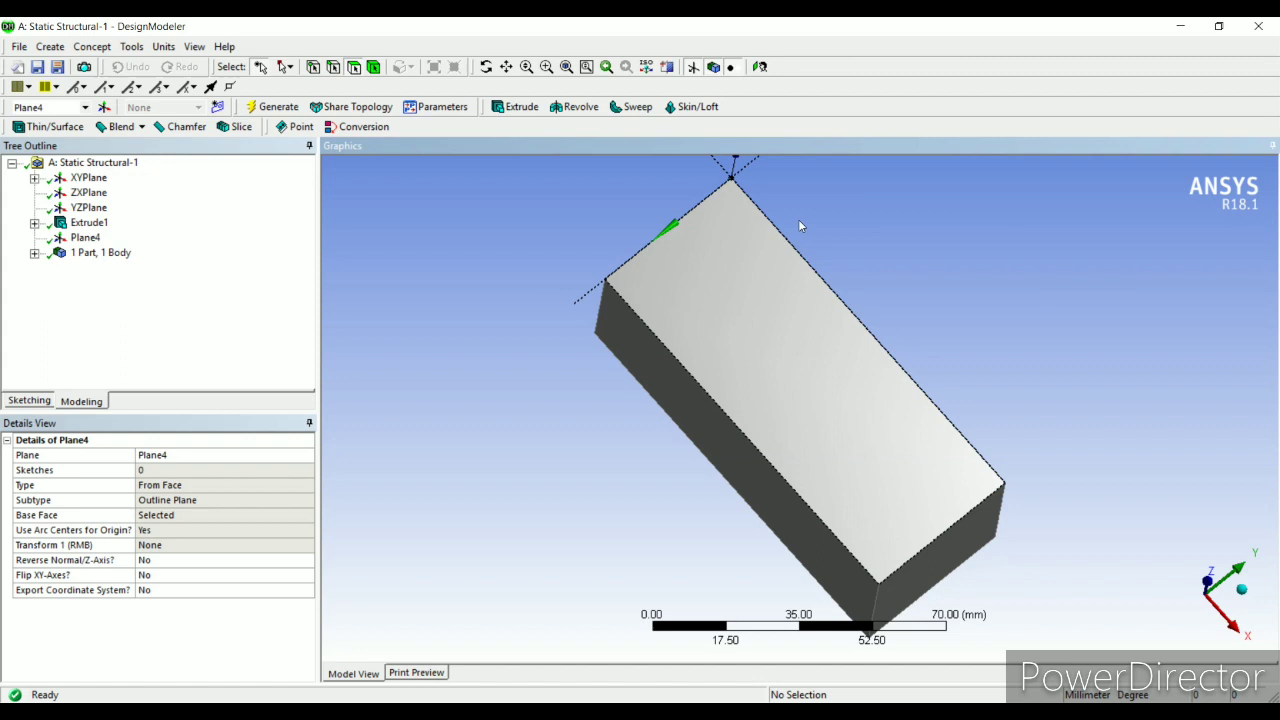
{"action": "left_click", "coordinate": [760, 67]}
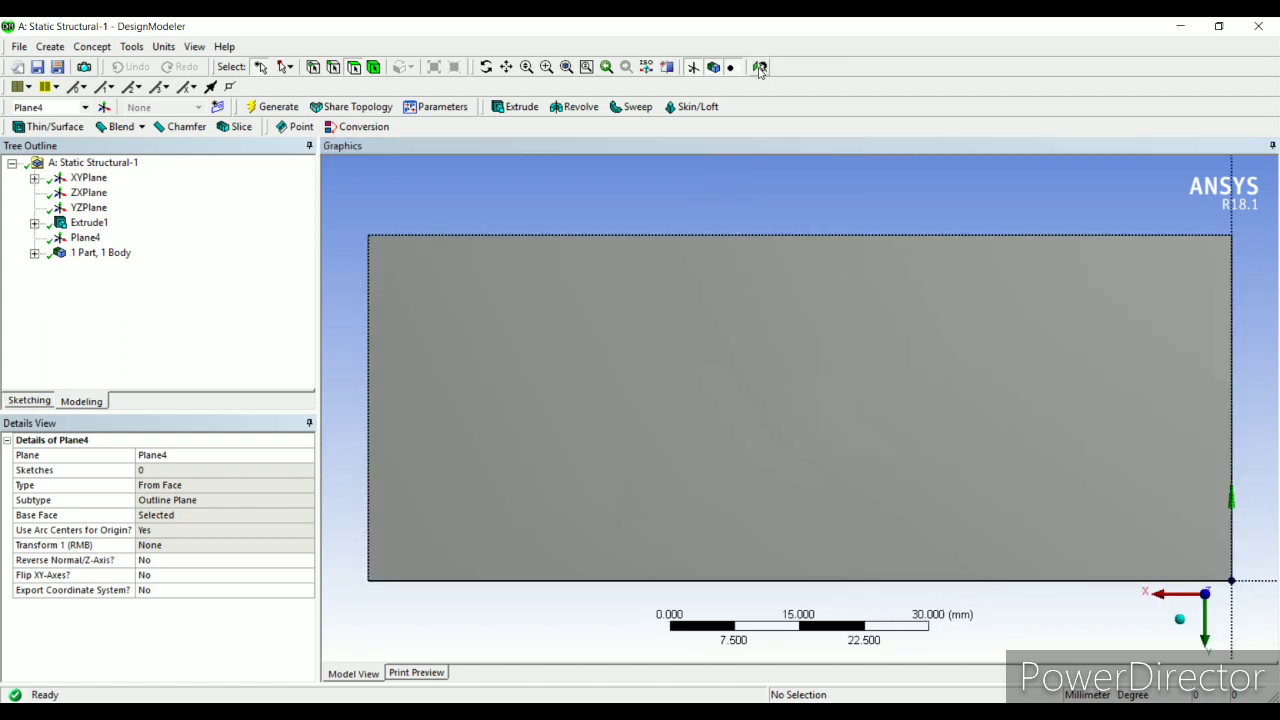
Step: Draw a circle on the block face in a new sketch on Plane4
{"action": "left_click", "coordinate": [29, 400]}
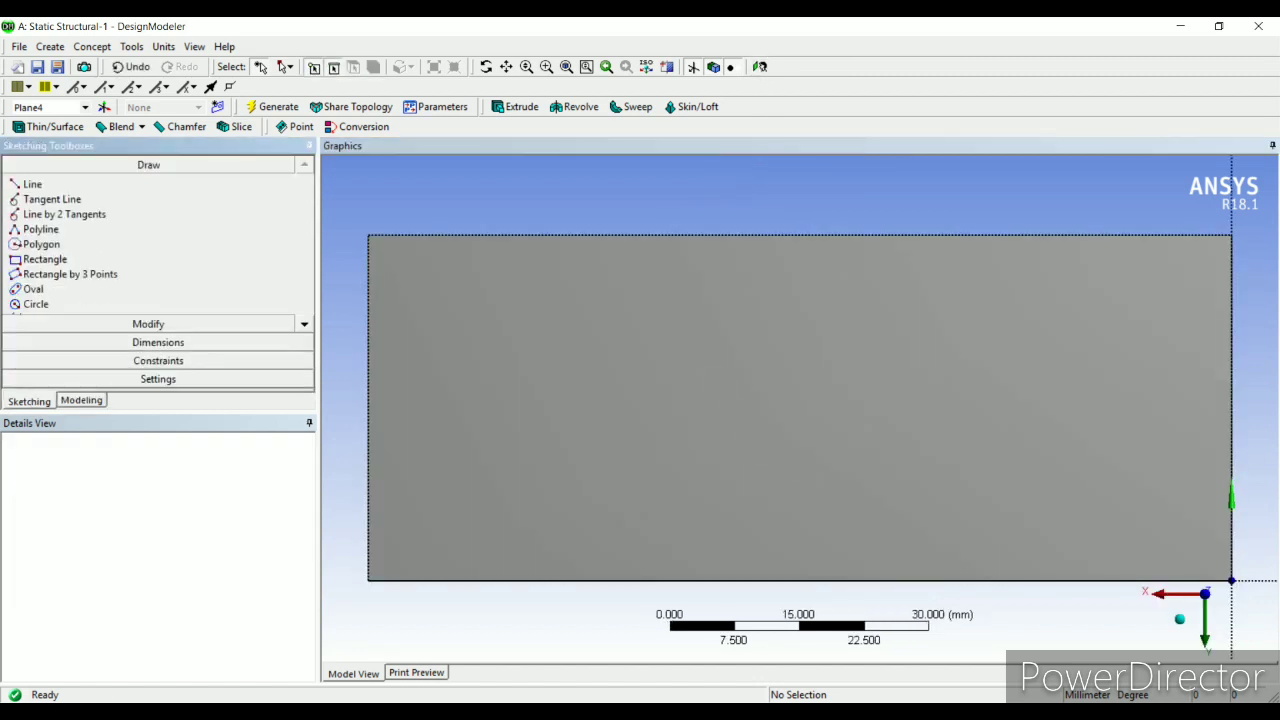
{"action": "left_click", "coordinate": [36, 304]}
{"action": "left_click", "coordinate": [750, 374]}
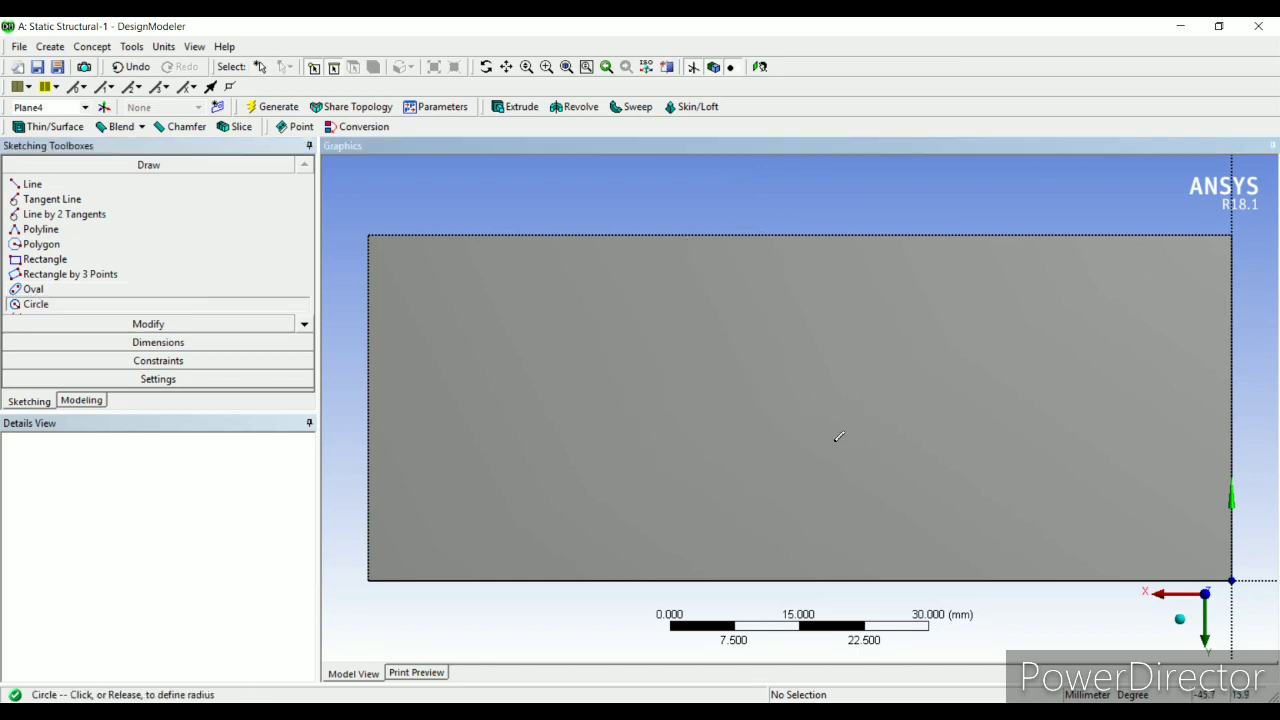
{"action": "left_click", "coordinate": [793, 442]}
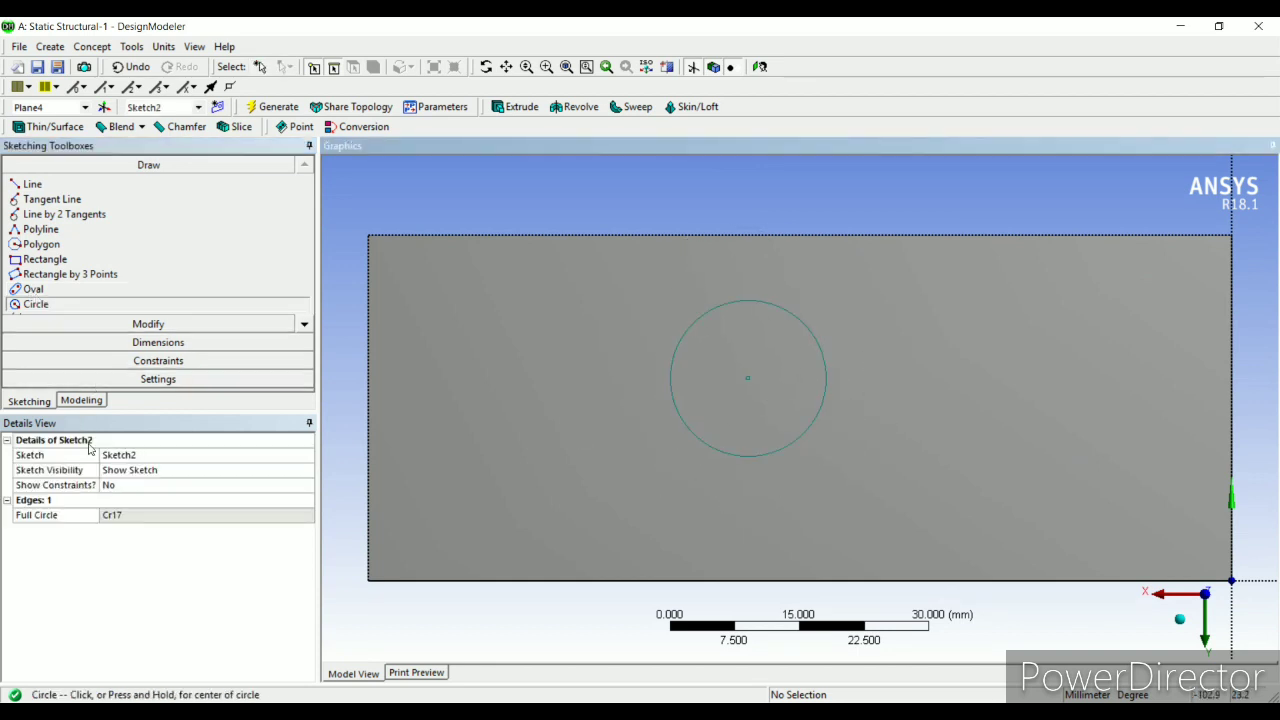
Step: Dimension the circle's diameter D1 as 20 mm
{"action": "left_click", "coordinate": [158, 342]}
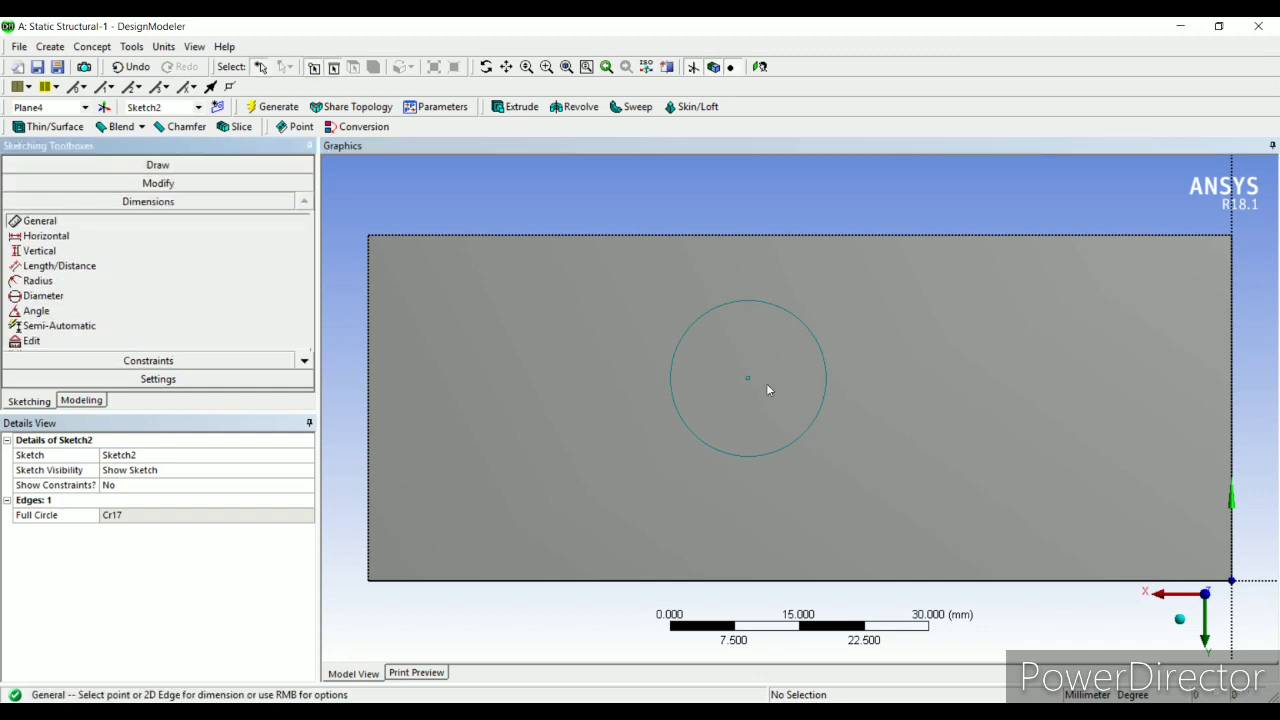
{"action": "left_click", "coordinate": [815, 338]}
{"action": "left_click", "coordinate": [850, 328]}
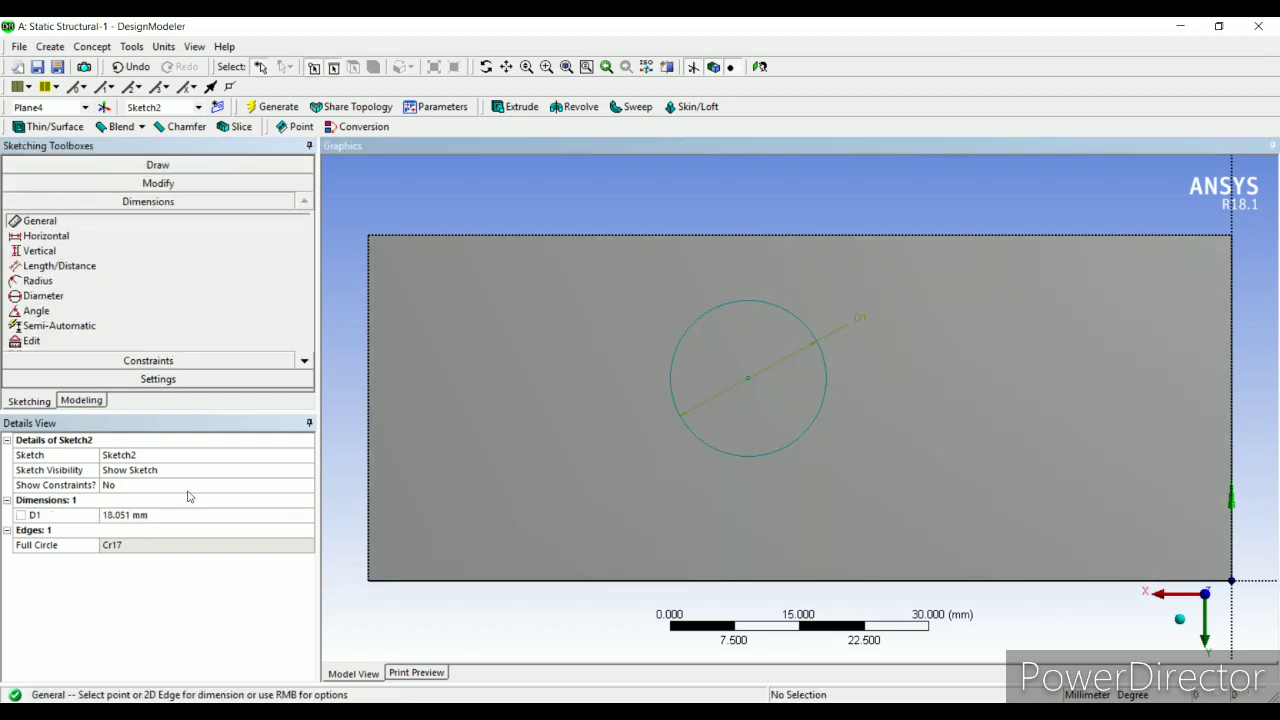
{"action": "left_click", "coordinate": [157, 515]}
{"action": "type", "text": "20"}
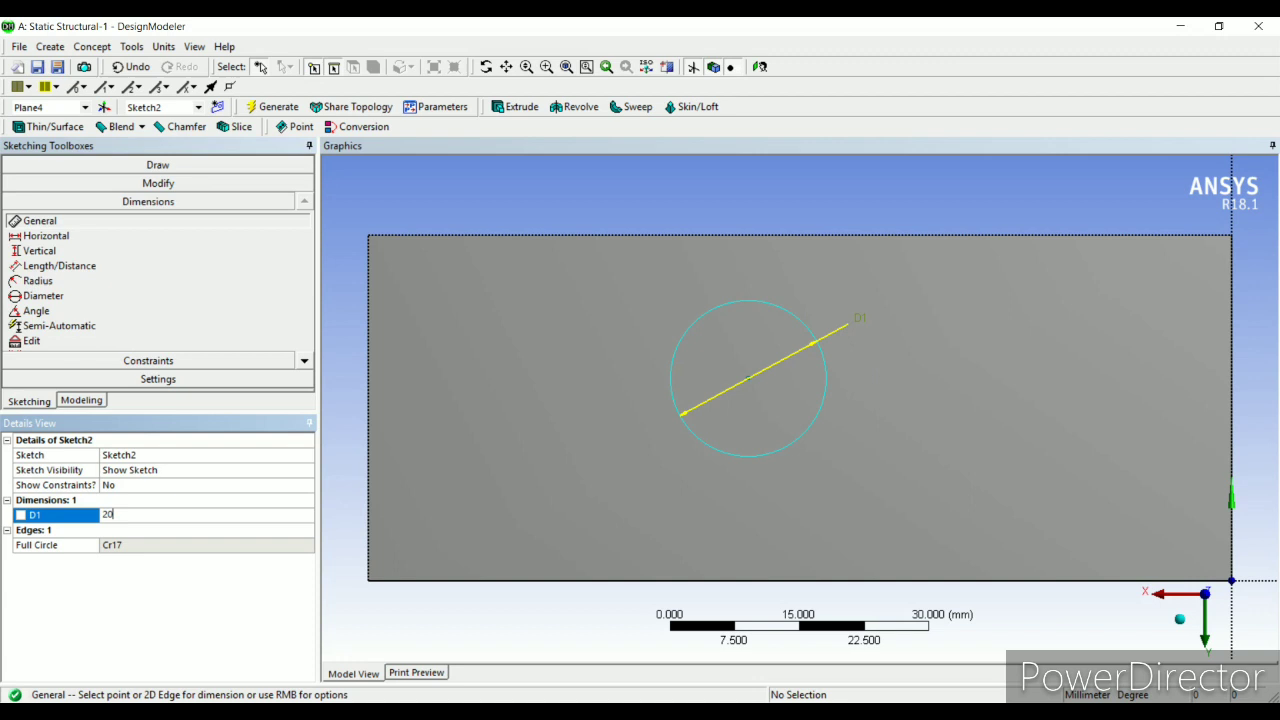
{"action": "key", "text": "Return"}
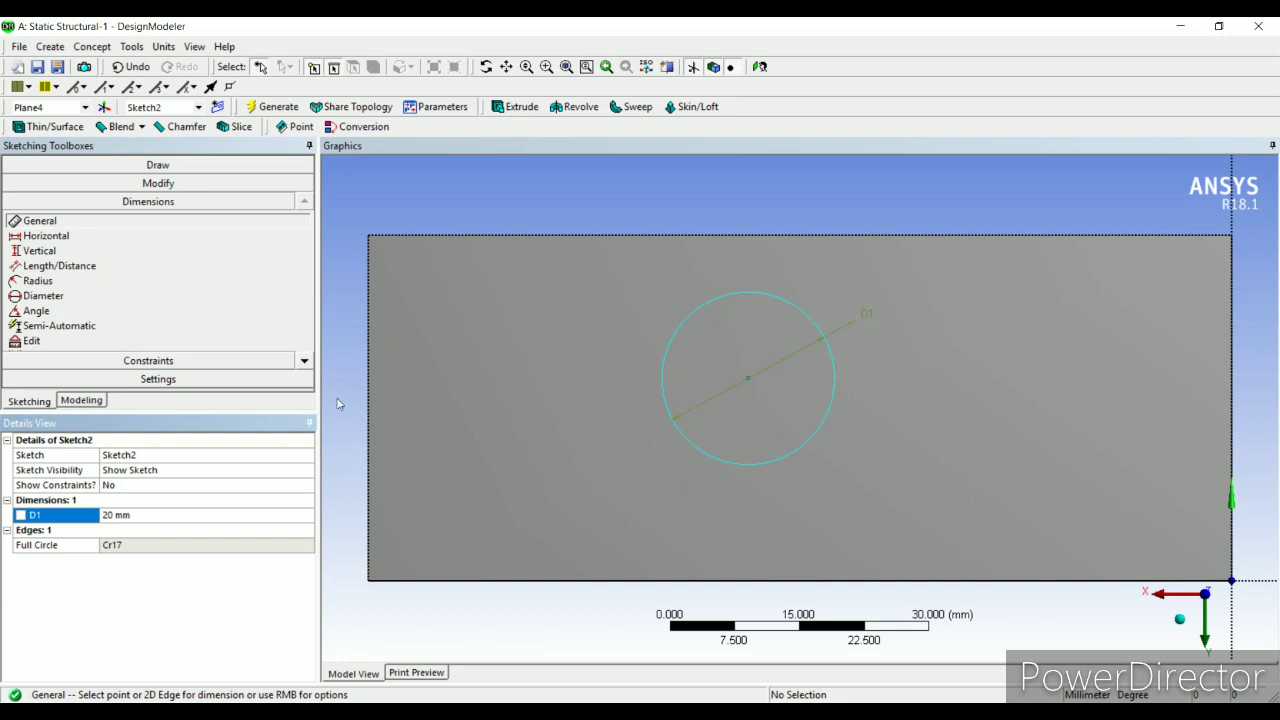
Step: Set the circle centre's distance L2 from the bottom edge to 20 mm
{"action": "left_click", "coordinate": [749, 380]}
{"action": "left_click", "coordinate": [660, 580]}
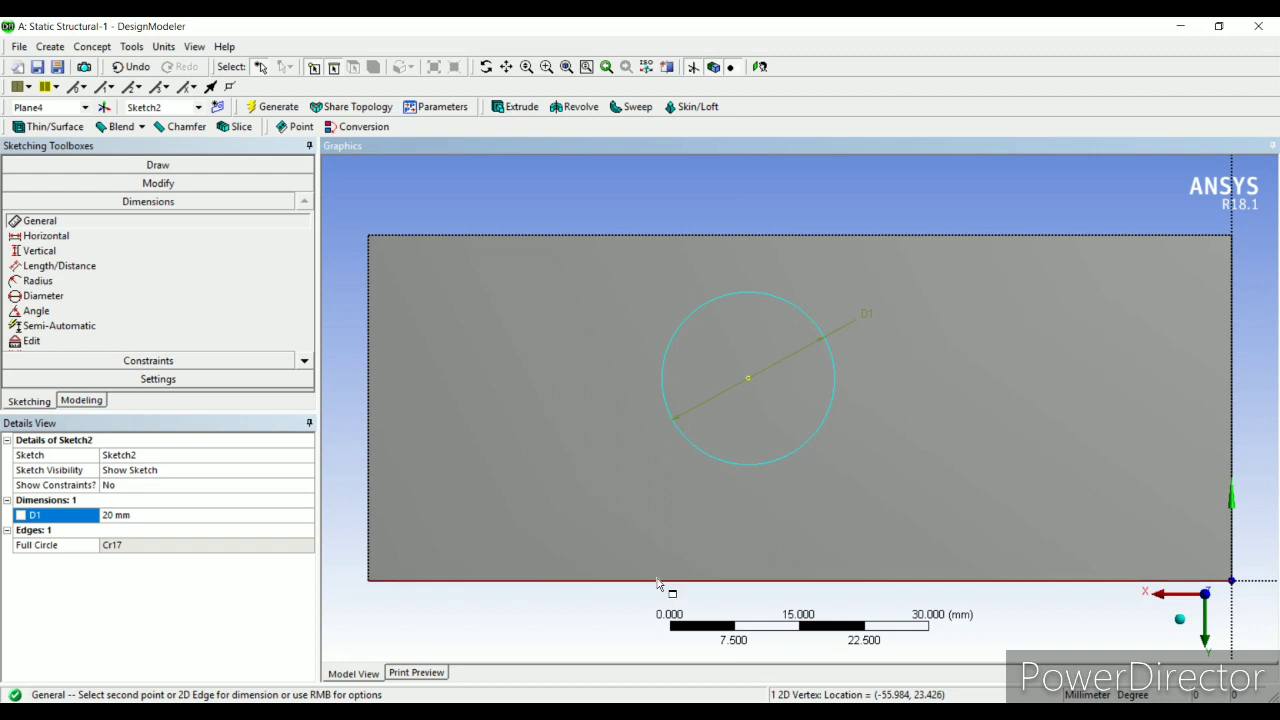
{"action": "left_click", "coordinate": [345, 519]}
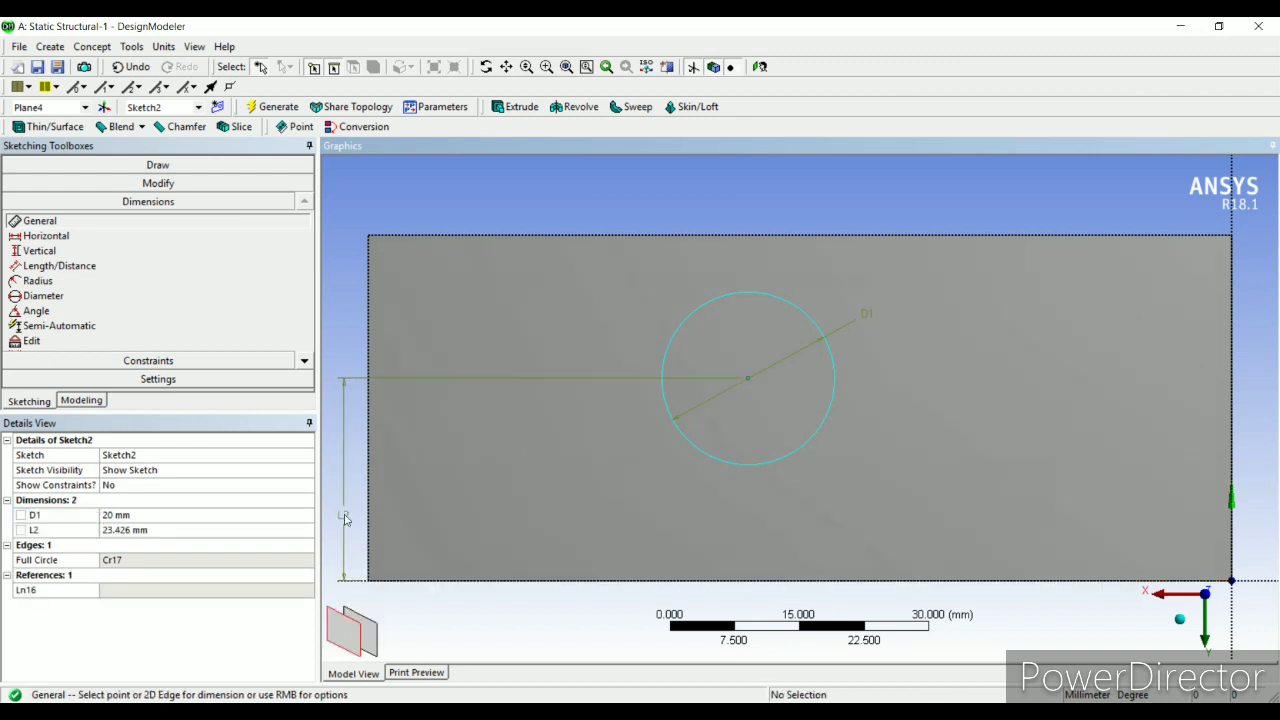
{"action": "key", "text": "F7"}
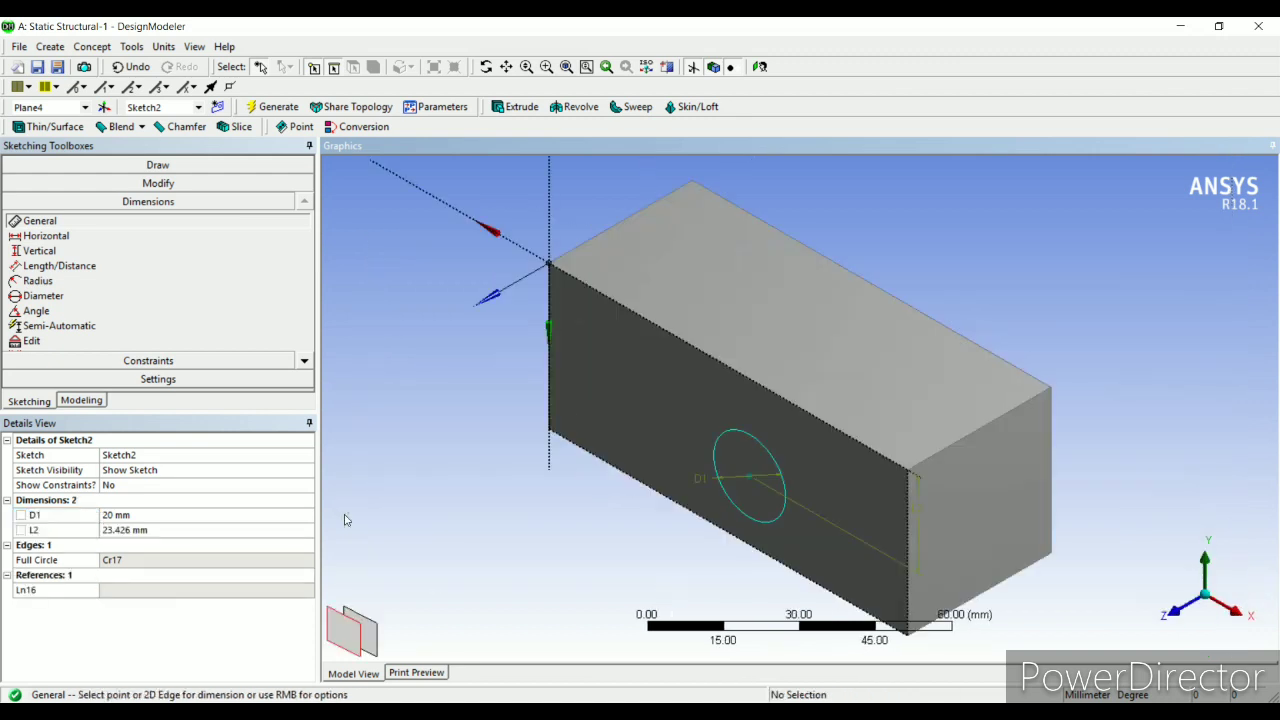
{"action": "left_click", "coordinate": [181, 529]}
{"action": "type", "text": "20"}
{"action": "key", "text": "Return"}
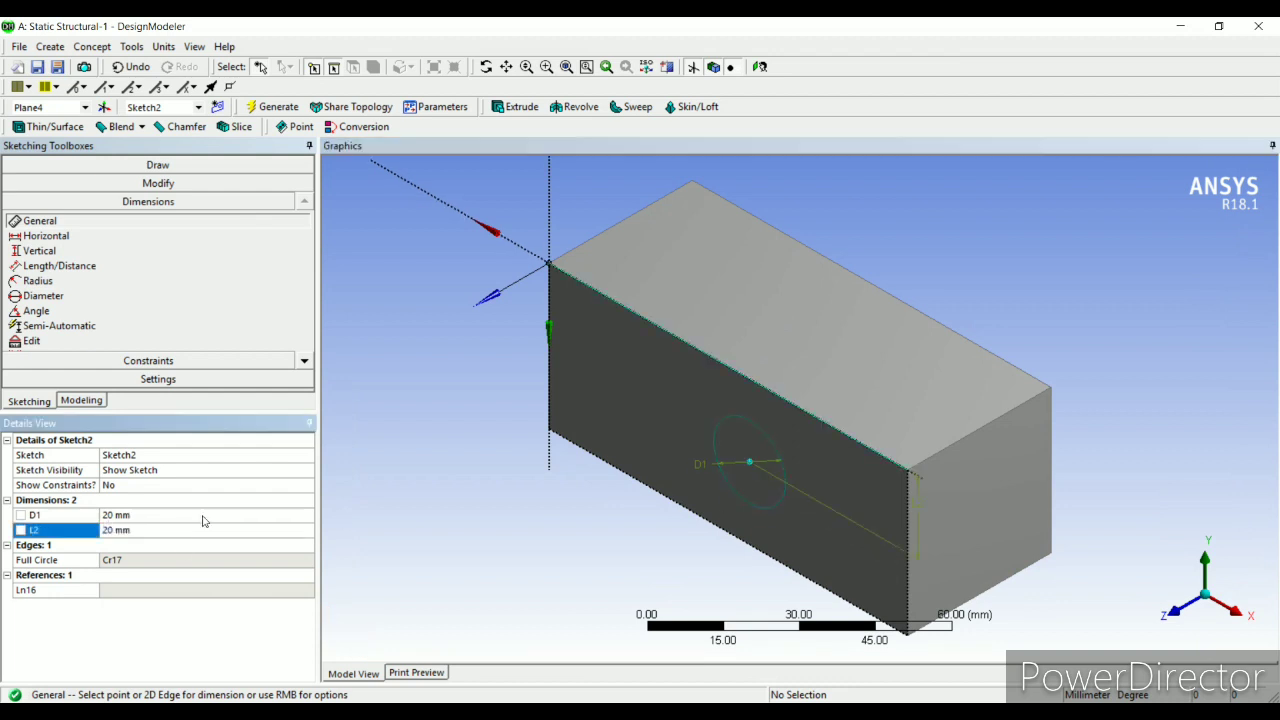
{"action": "left_click", "coordinate": [760, 67]}
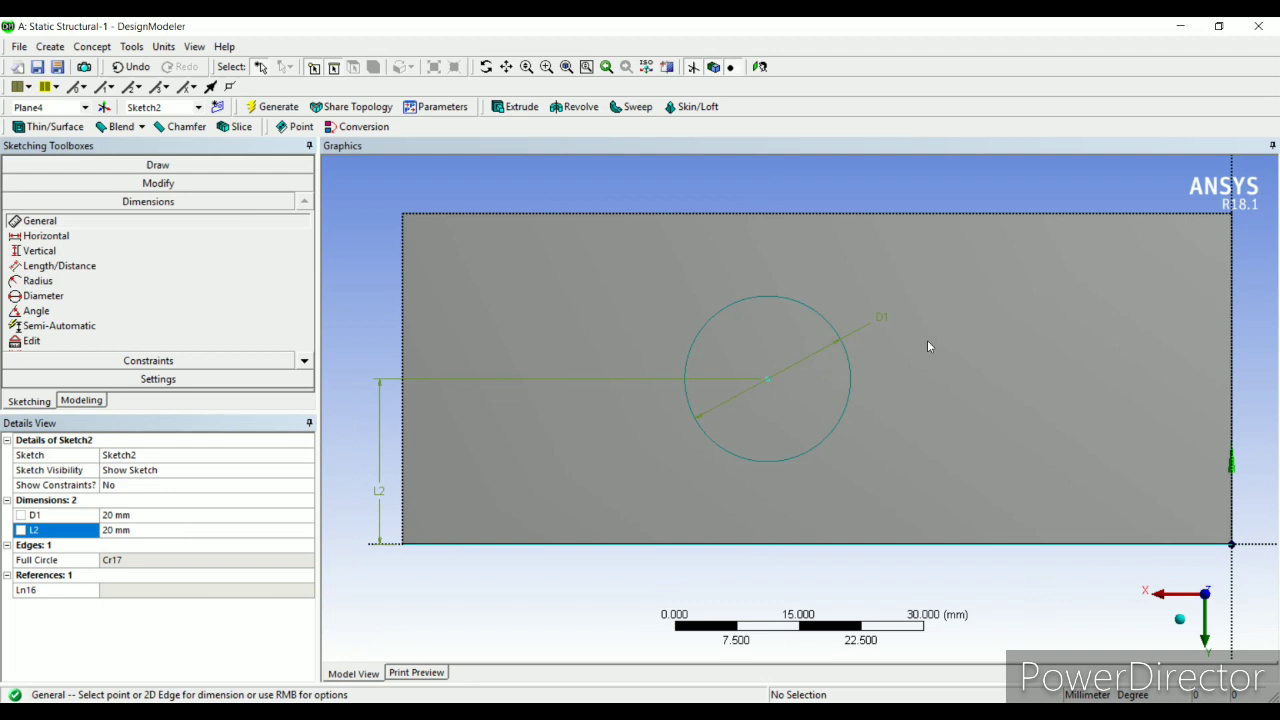
{"action": "middle_click_drag", "start_coordinate": [863, 331], "coordinate": [836, 378]}
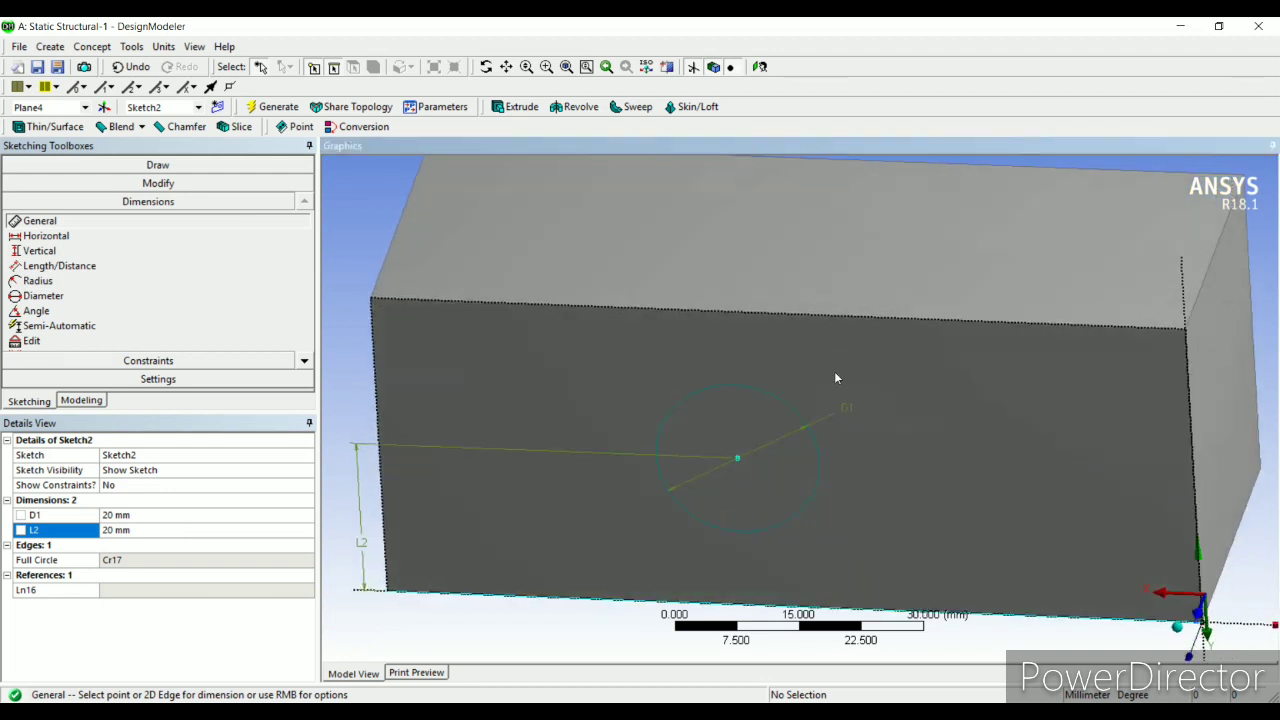
Step: Extrude Sketch2 as a 40 mm Cut Material to bore the hole through the block
{"action": "left_click", "coordinate": [516, 106]}
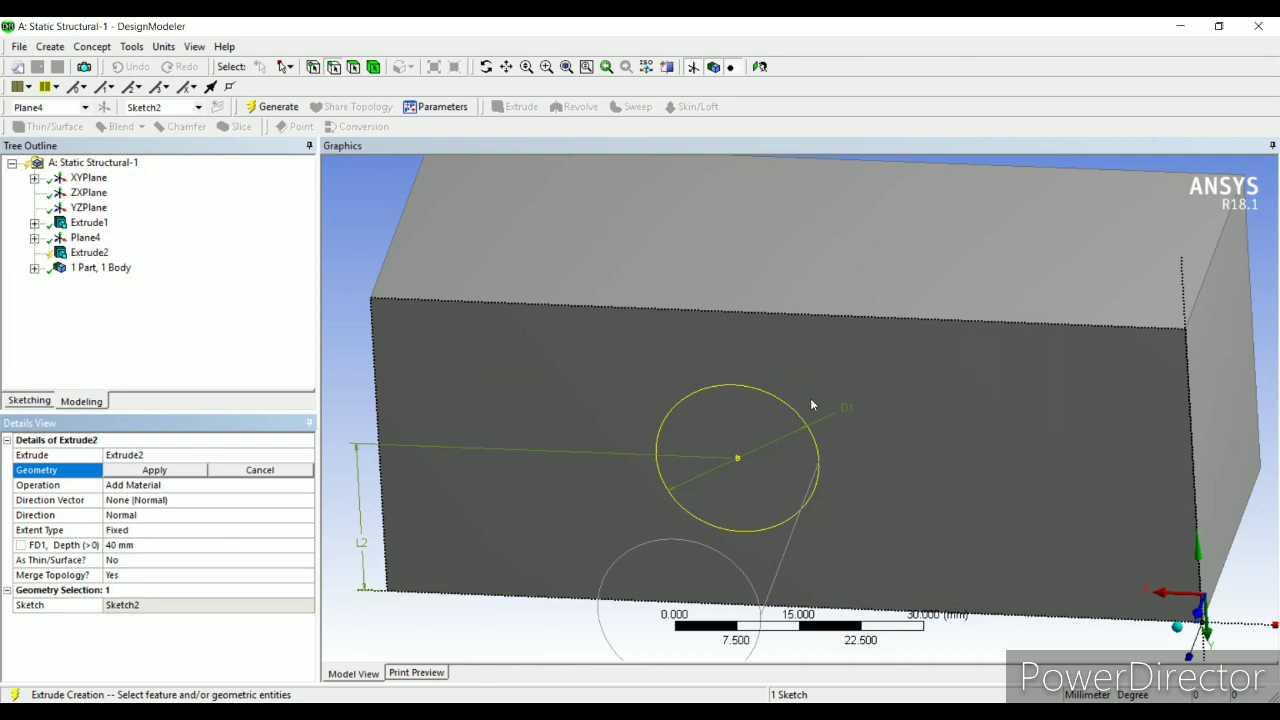
{"action": "left_click", "coordinate": [176, 471]}
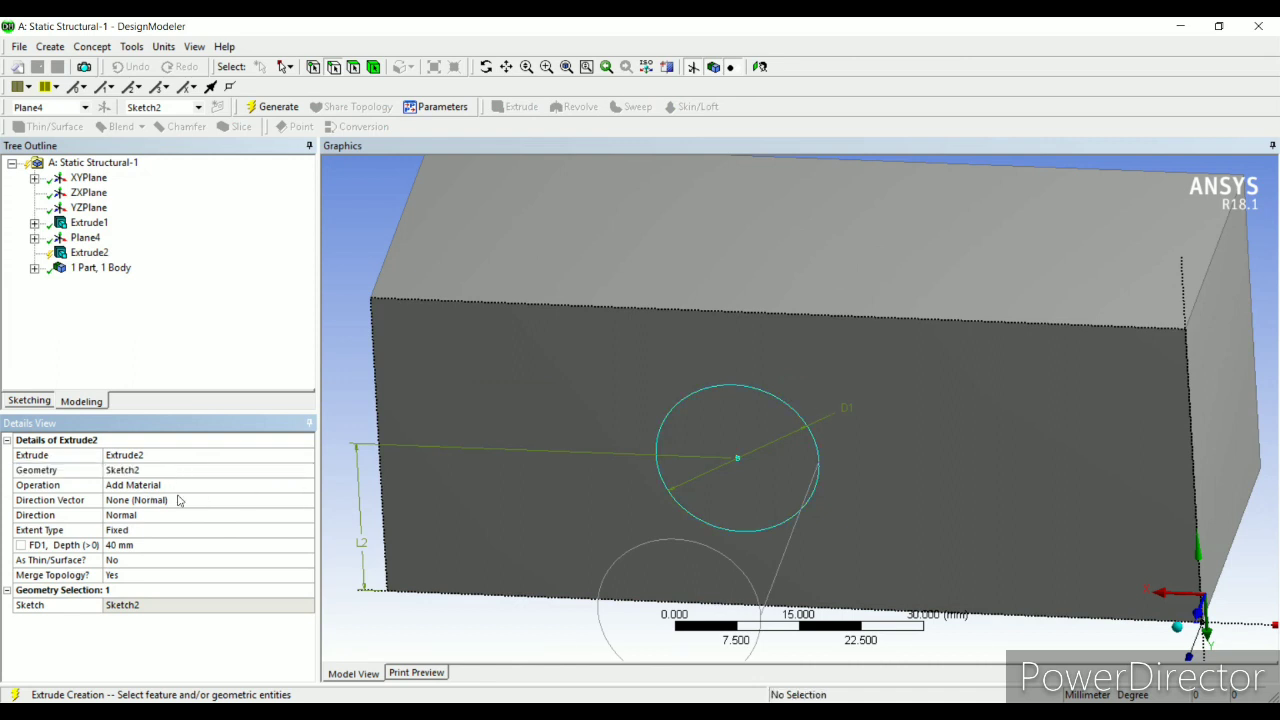
{"action": "left_click", "coordinate": [227, 491]}
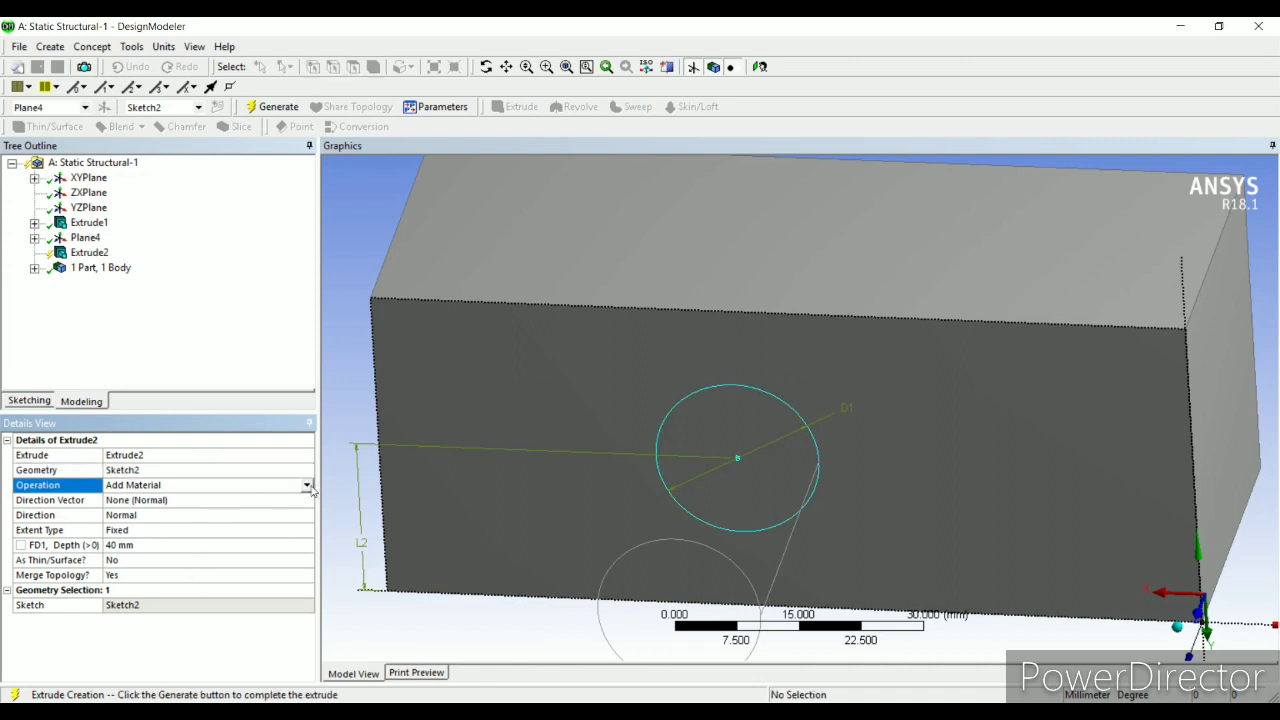
{"action": "left_click", "coordinate": [307, 486]}
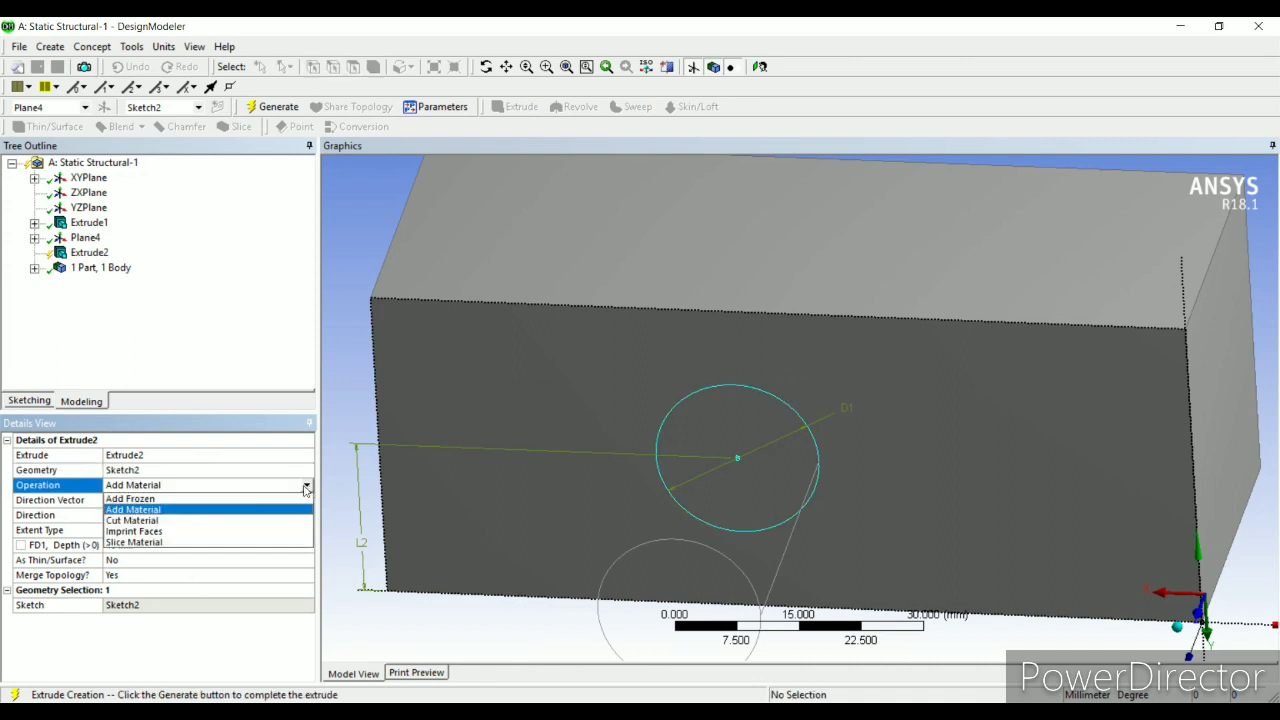
{"action": "left_click", "coordinate": [165, 521]}
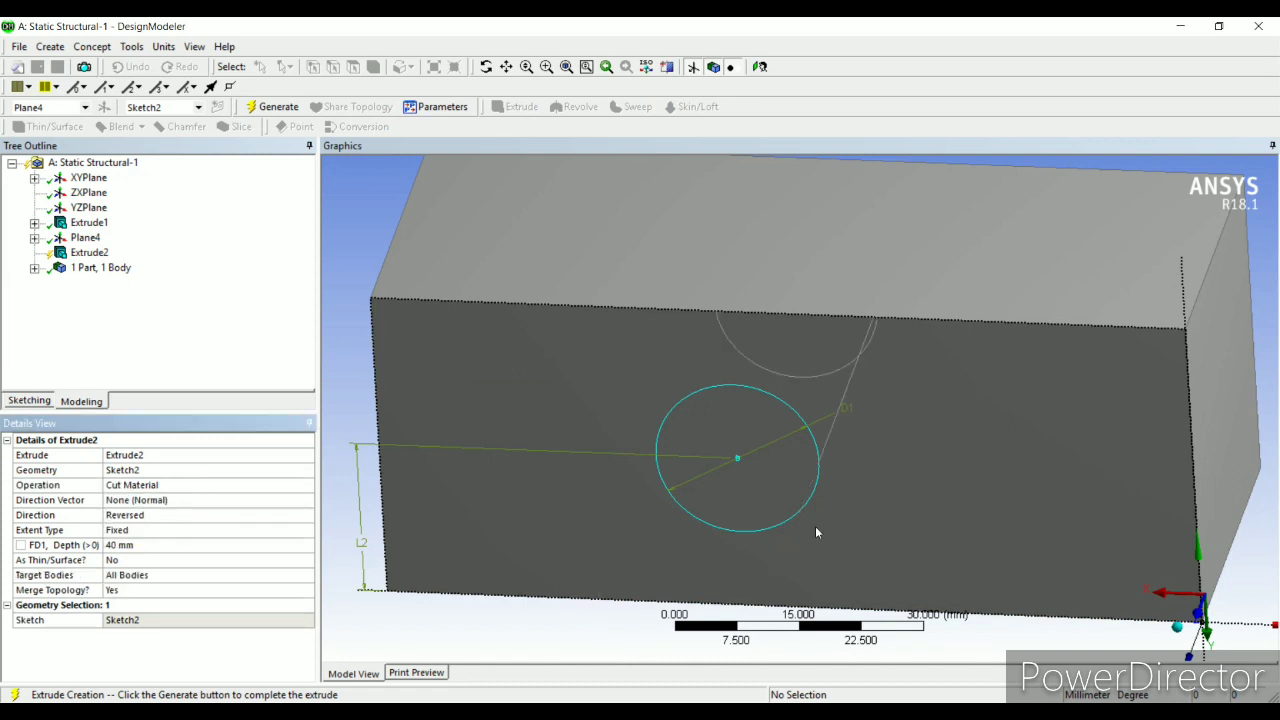
{"action": "middle_click_drag", "start_coordinate": [736, 452], "coordinate": [744, 449]}
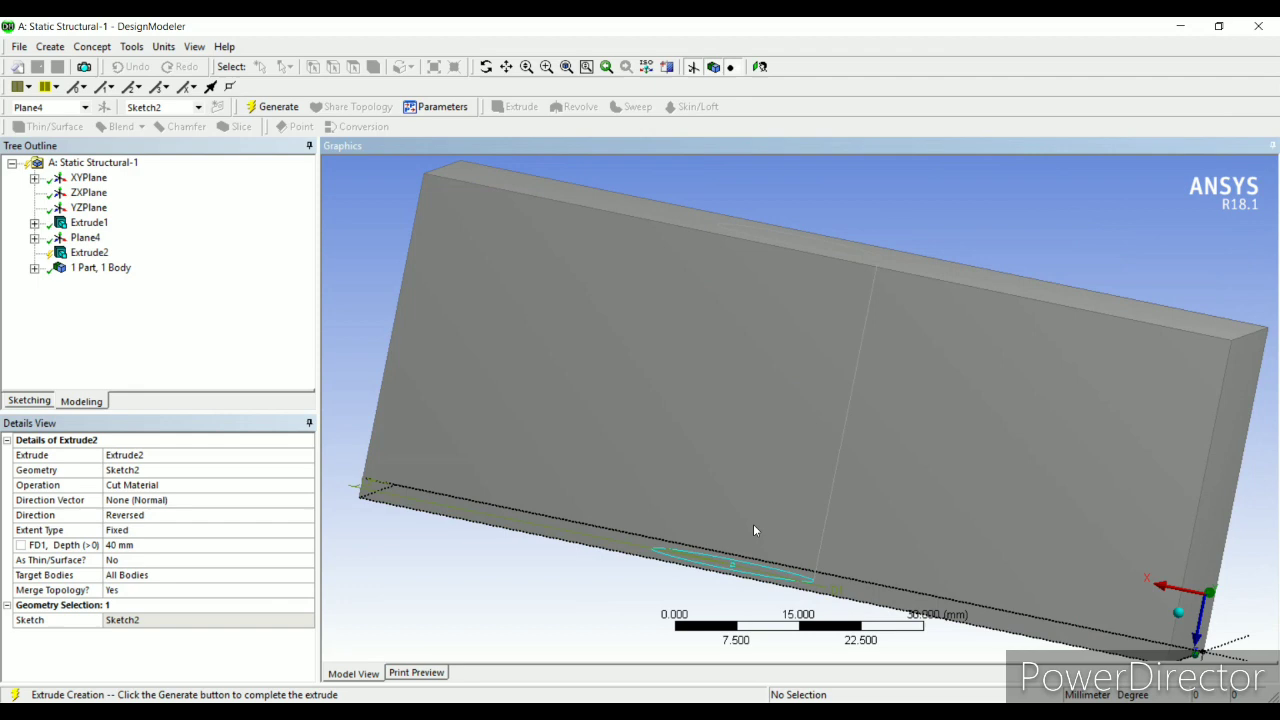
{"action": "left_click", "coordinate": [267, 107]}
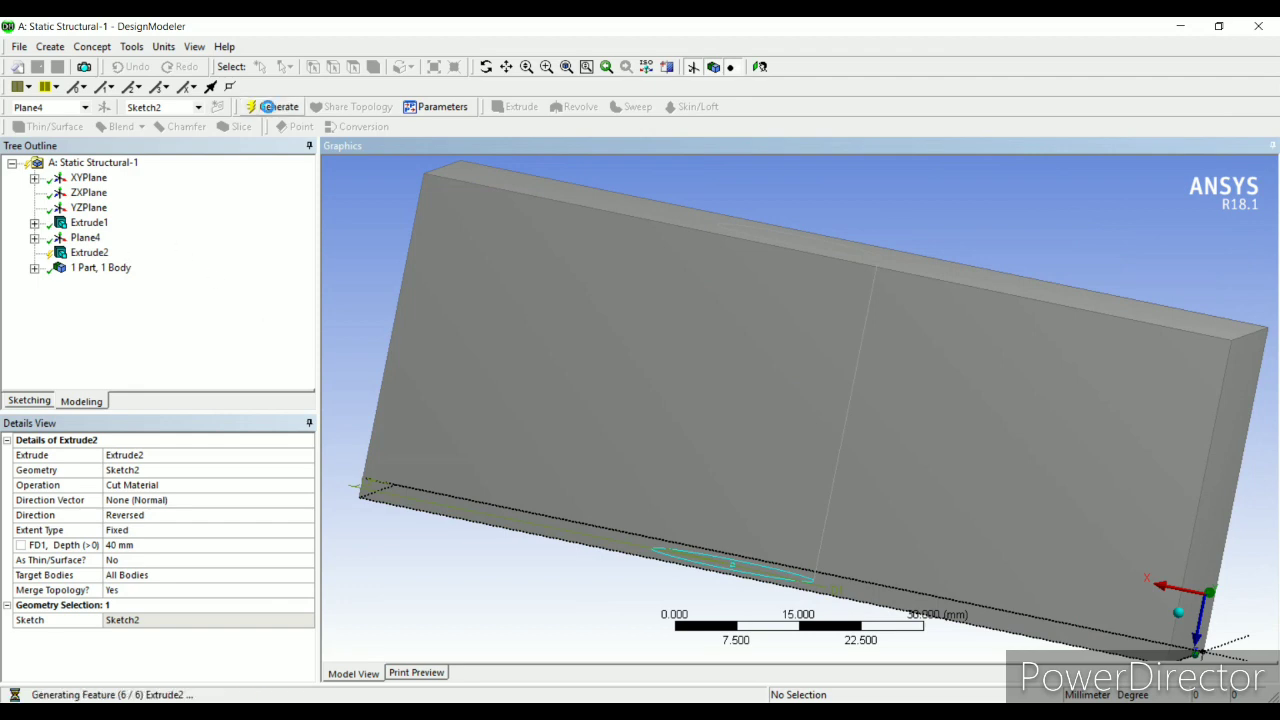
{"action": "middle_click_drag", "start_coordinate": [731, 423], "coordinate": [890, 338]}
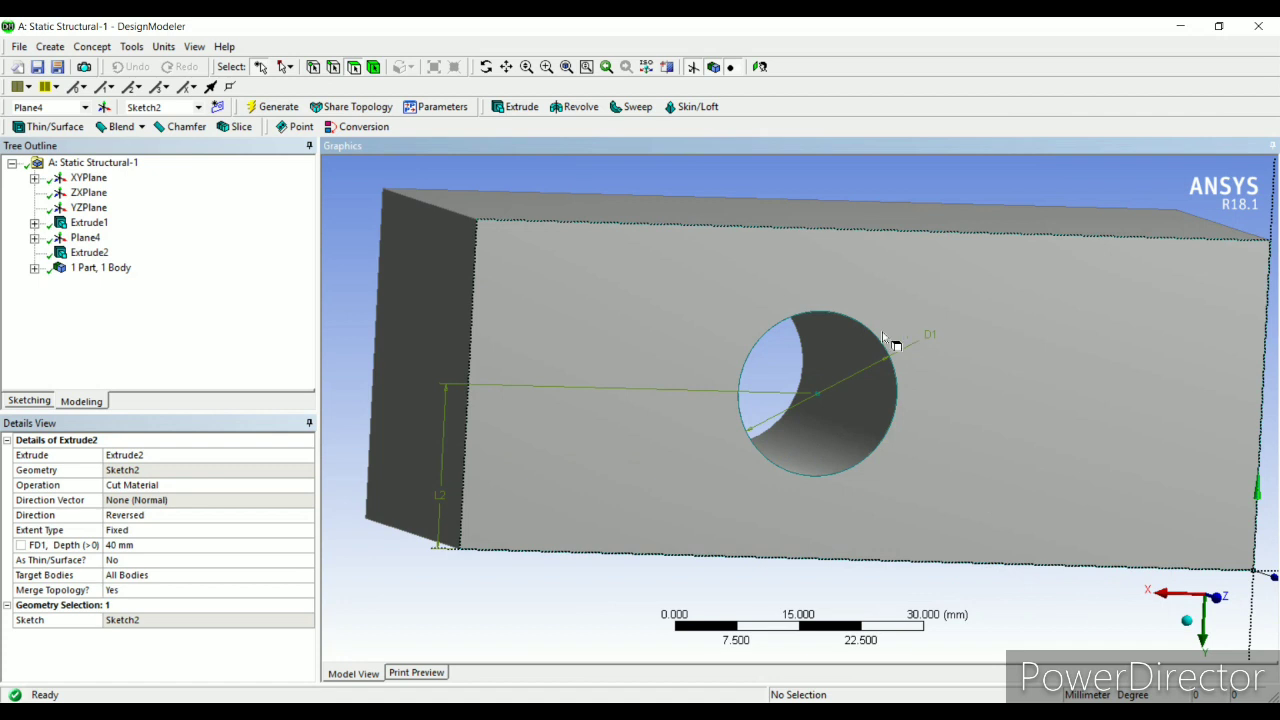
Step: Close DesignModeler, open the model in Mechanical and expand the Mesh sizing settings
{"action": "left_click", "coordinate": [1258, 26]}
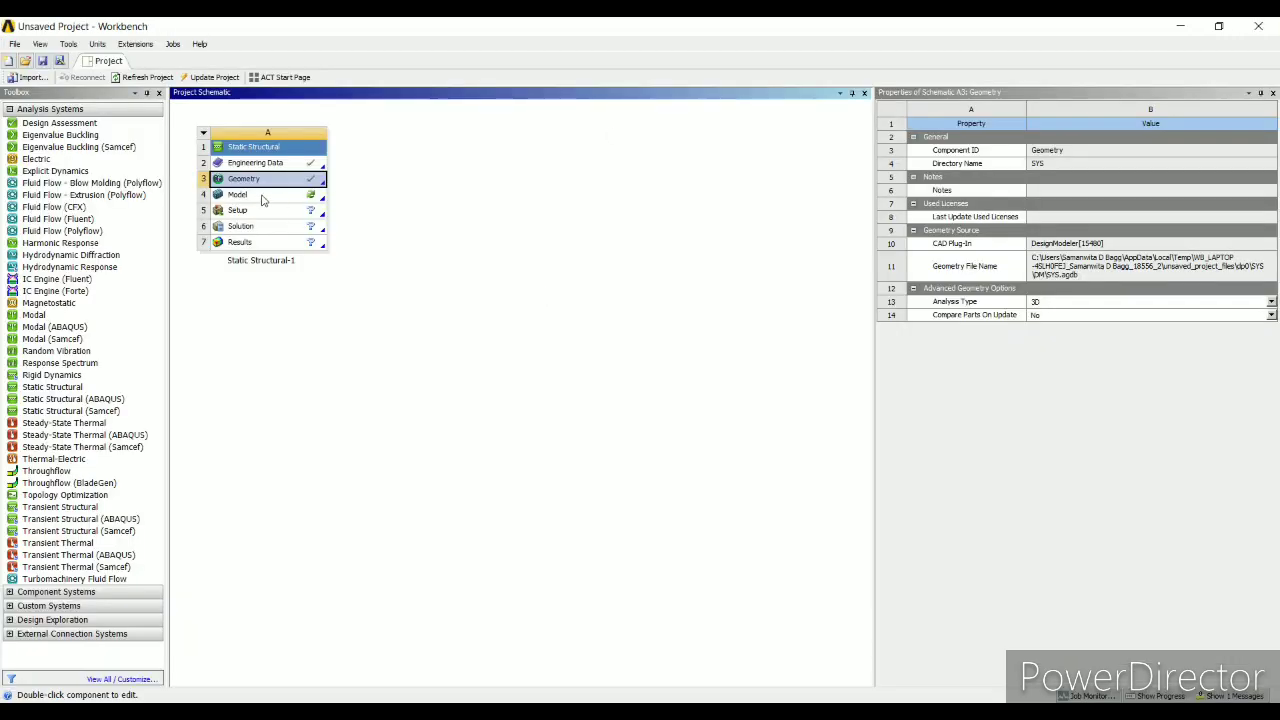
{"action": "double_click", "coordinate": [262, 201]}
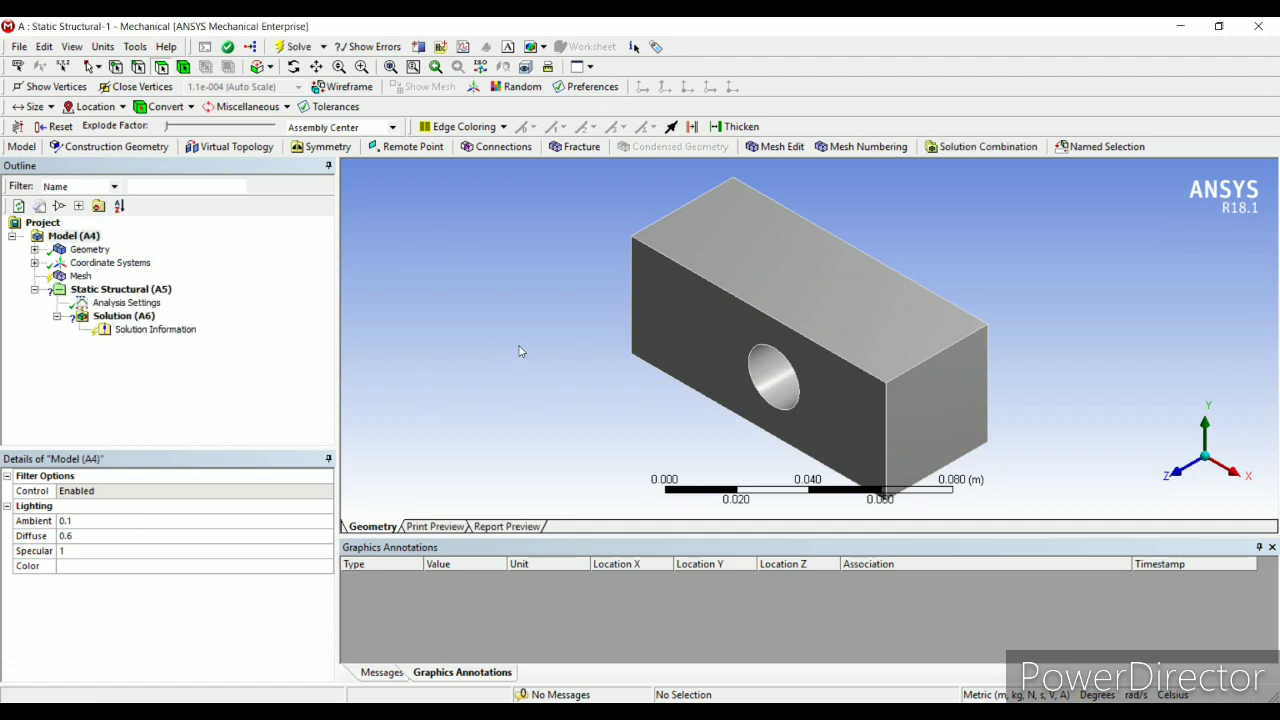
{"action": "left_click", "coordinate": [81, 277]}
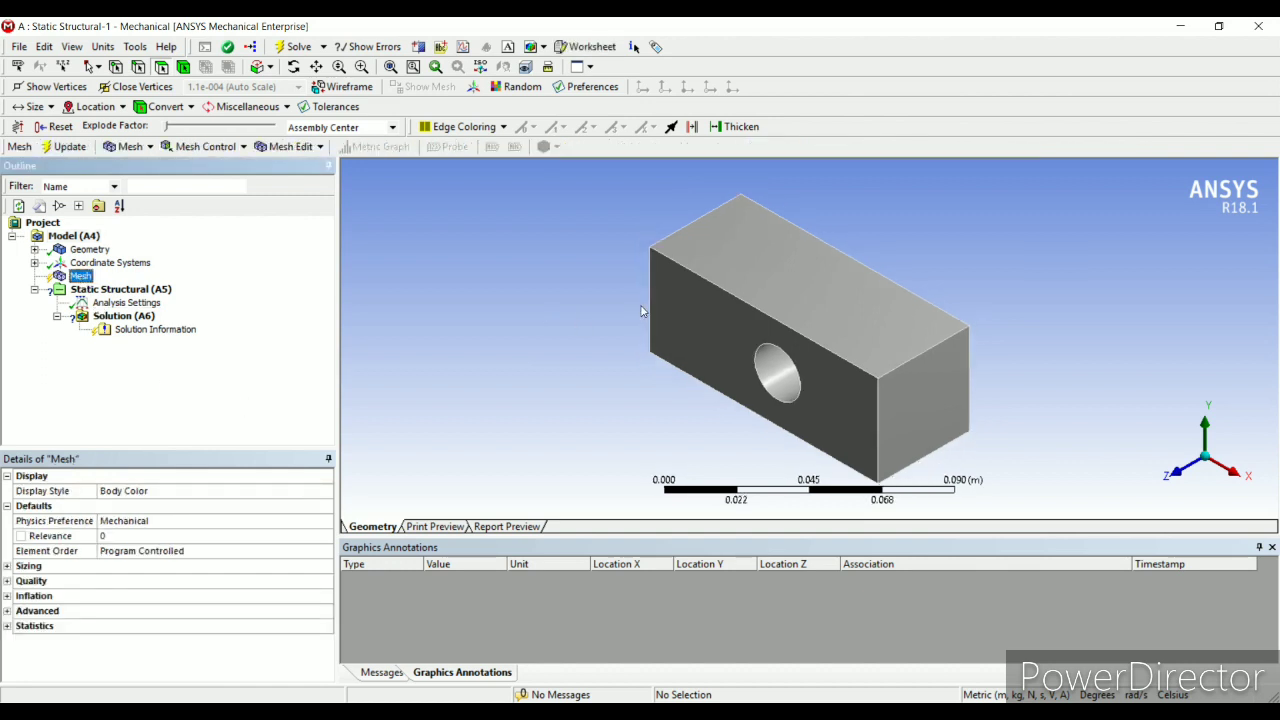
{"action": "middle_click_drag", "start_coordinate": [642, 311], "coordinate": [771, 271]}
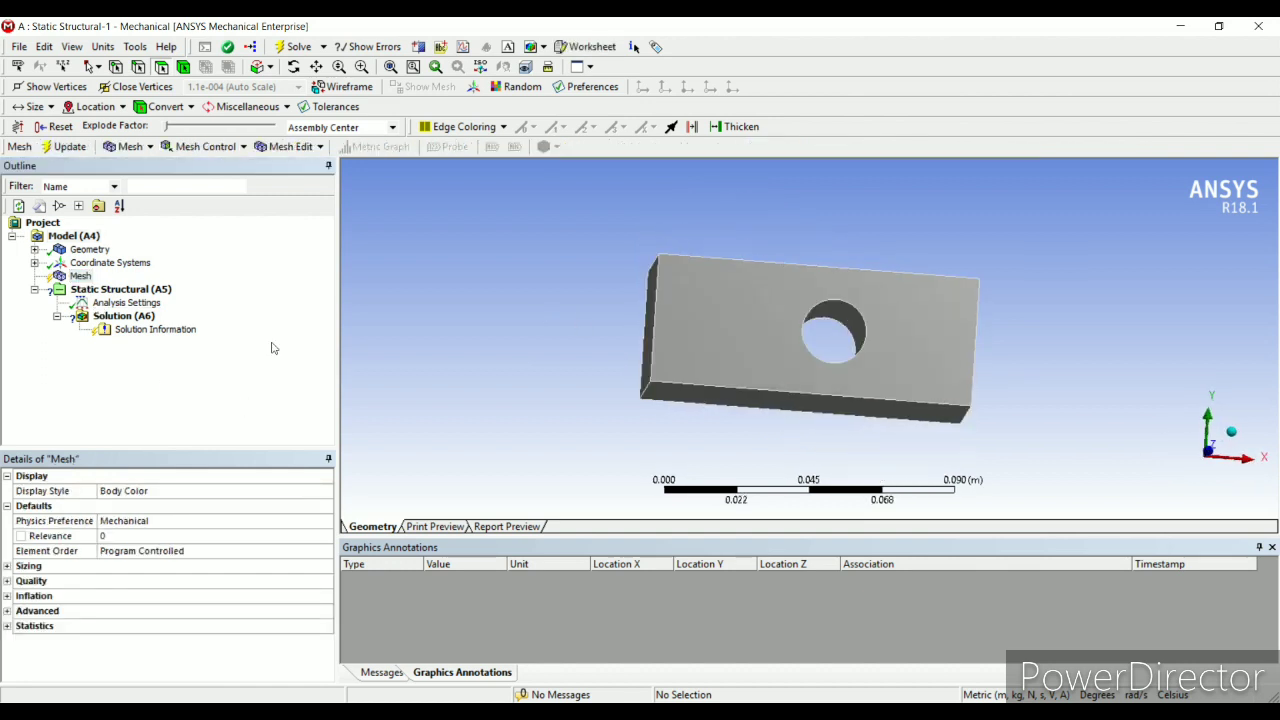
{"action": "left_click", "coordinate": [7, 566]}
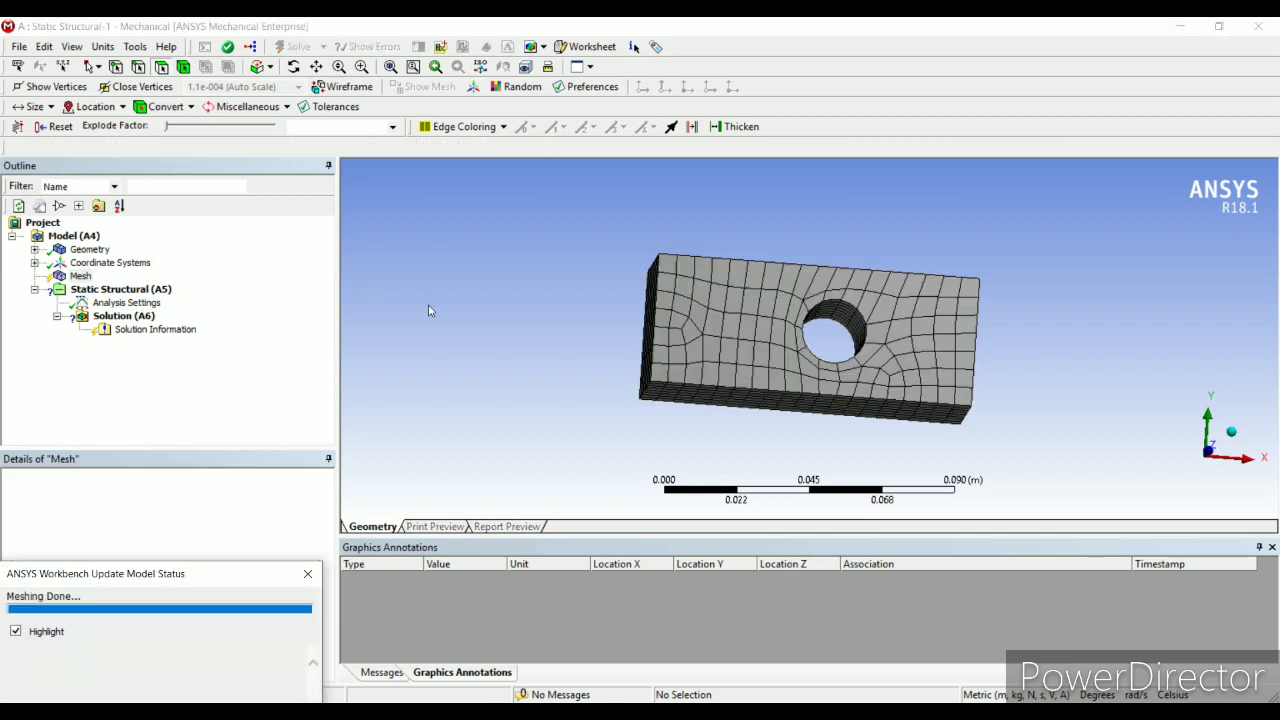
Step: Add a Fixed Support on the plate's left end face
{"action": "left_click", "coordinate": [117, 292]}
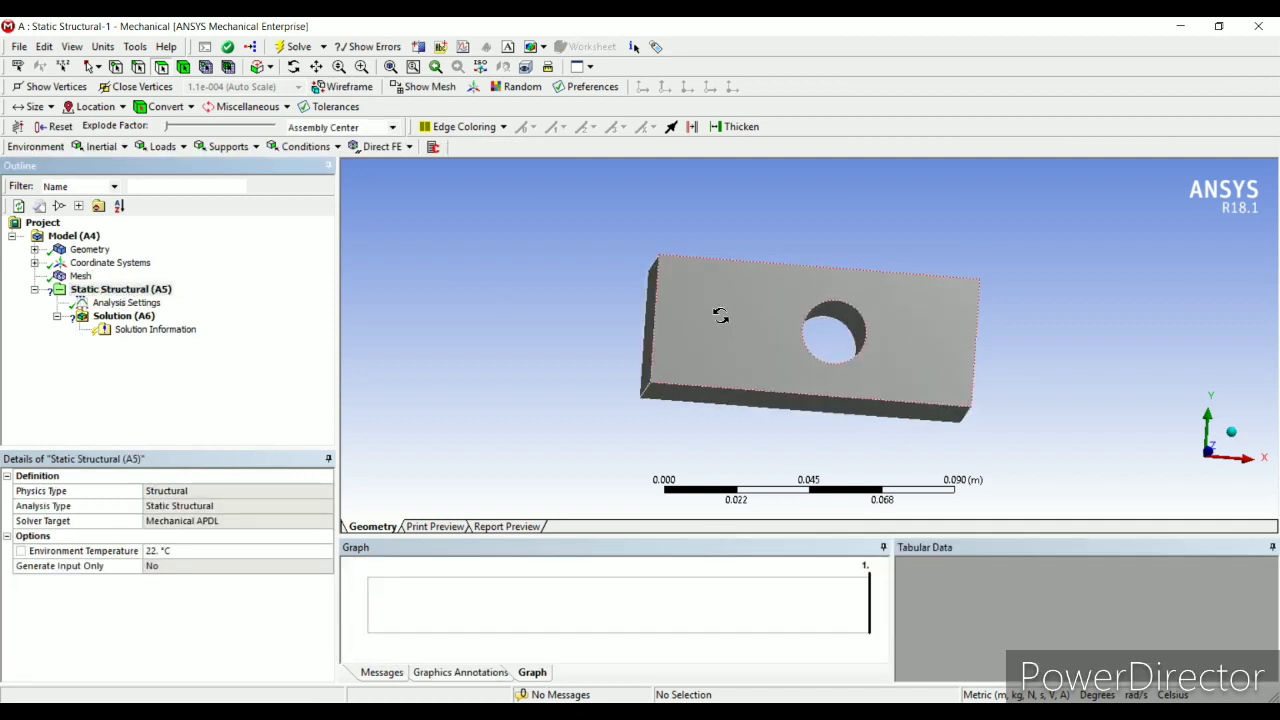
{"action": "middle_click_drag", "start_coordinate": [720, 316], "coordinate": [743, 334]}
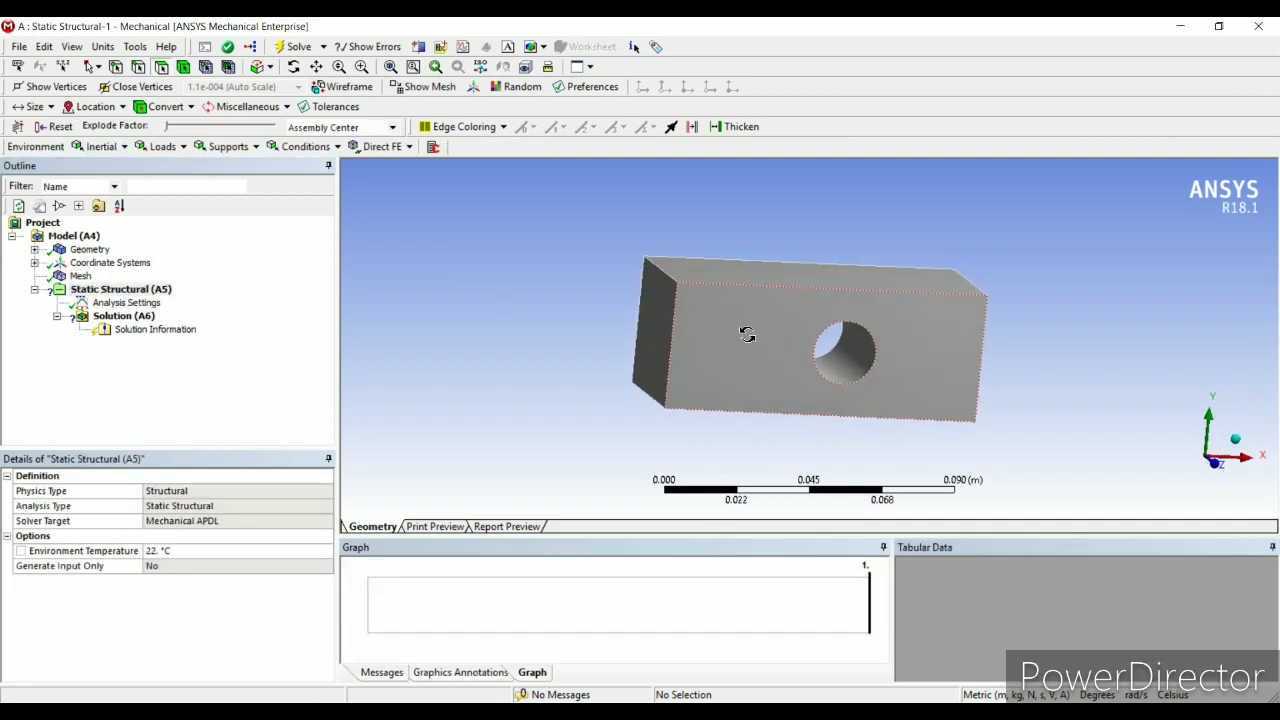
{"action": "left_click", "coordinate": [646, 295]}
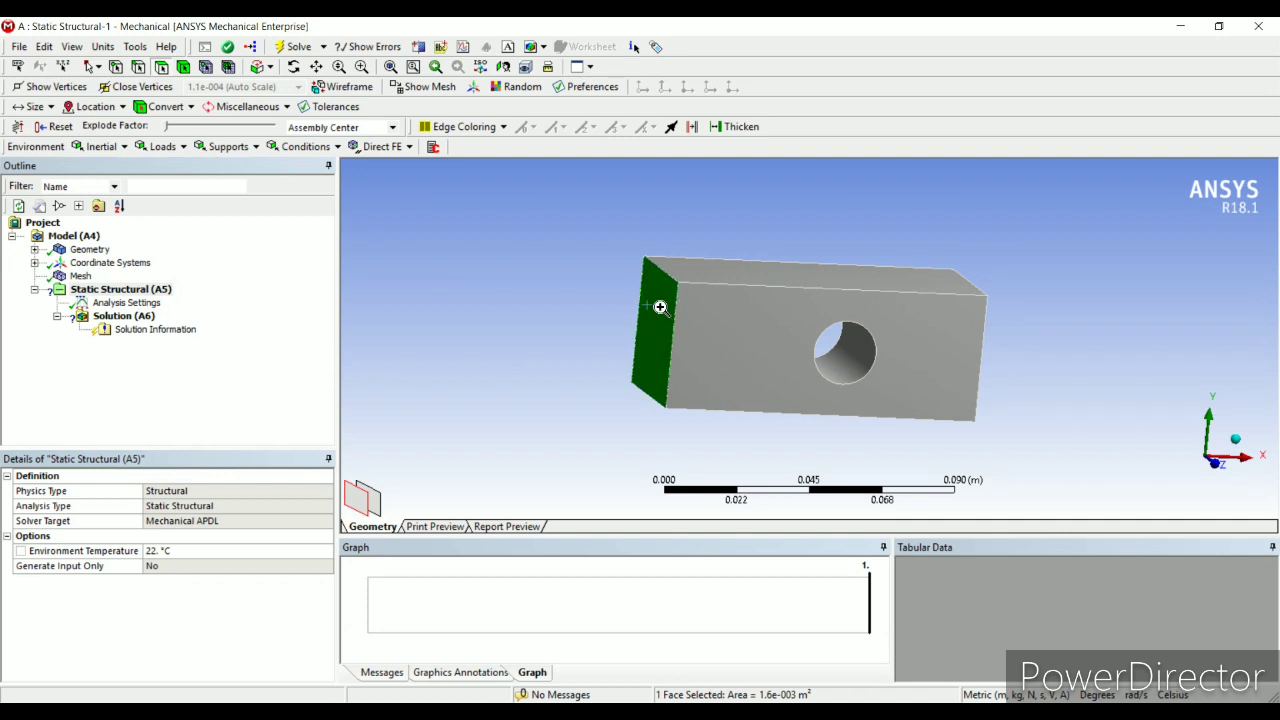
{"action": "right_click", "coordinate": [660, 307]}
{"action": "mouse_move", "coordinate": [775, 317]}
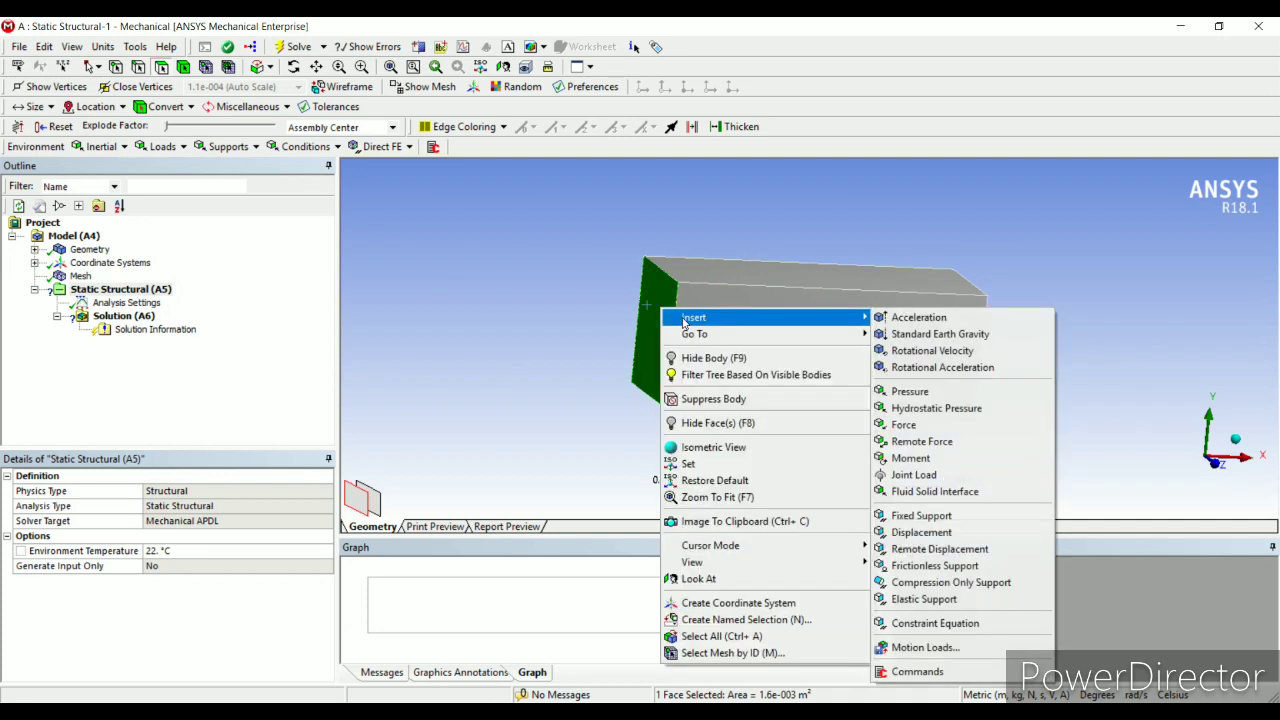
{"action": "left_click", "coordinate": [993, 516]}
Step: Add a Force load on the plate's right end face
{"action": "middle_click_drag", "start_coordinate": [914, 371], "coordinate": [957, 349]}
{"action": "left_click", "coordinate": [951, 349]}
{"action": "right_click", "coordinate": [946, 344]}
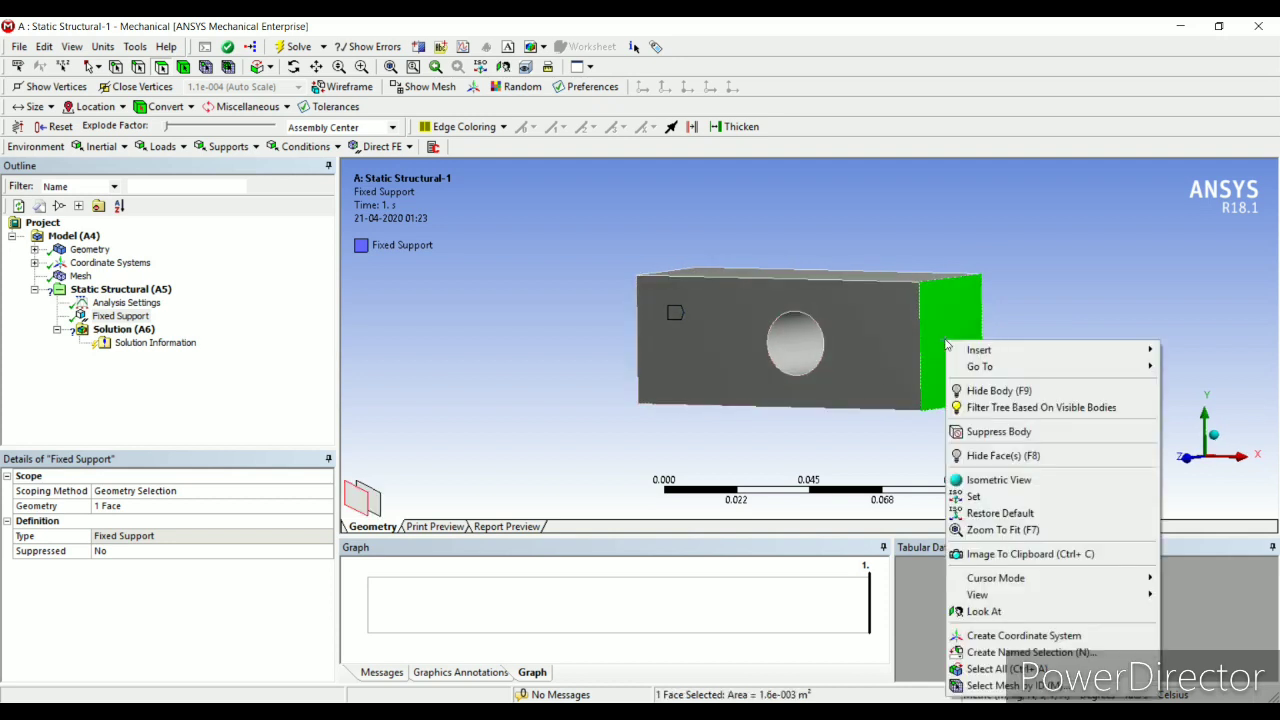
{"action": "mouse_move", "coordinate": [996, 358]}
{"action": "left_click", "coordinate": [838, 459]}
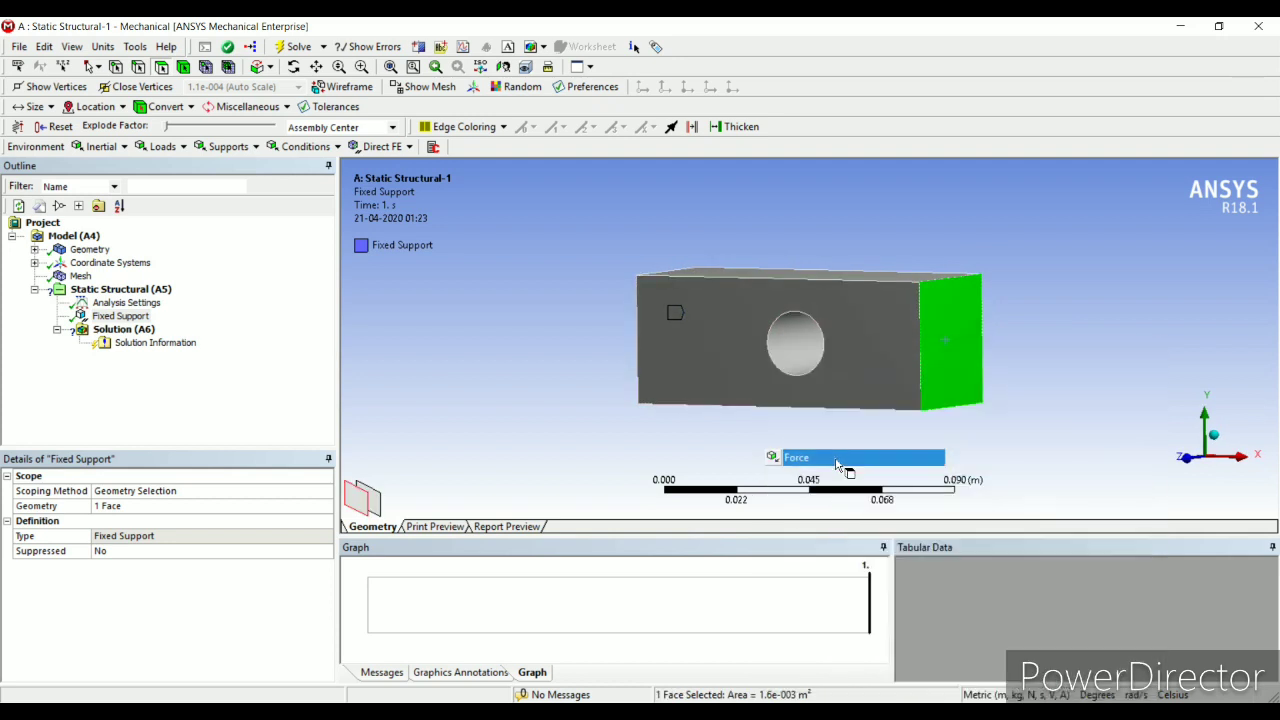
{"action": "middle_click_drag", "start_coordinate": [838, 465], "coordinate": [920, 360]}
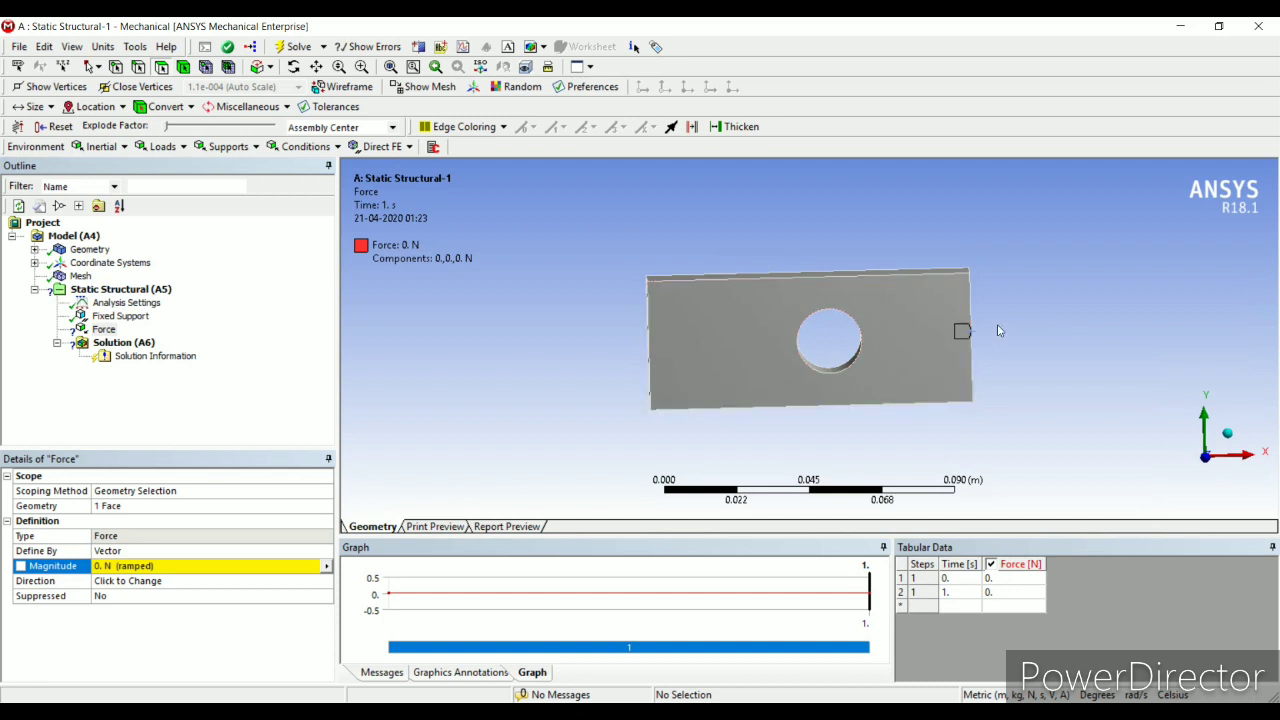
Step: Define the force by components with an X component of 50000 N
{"action": "left_click", "coordinate": [218, 552]}
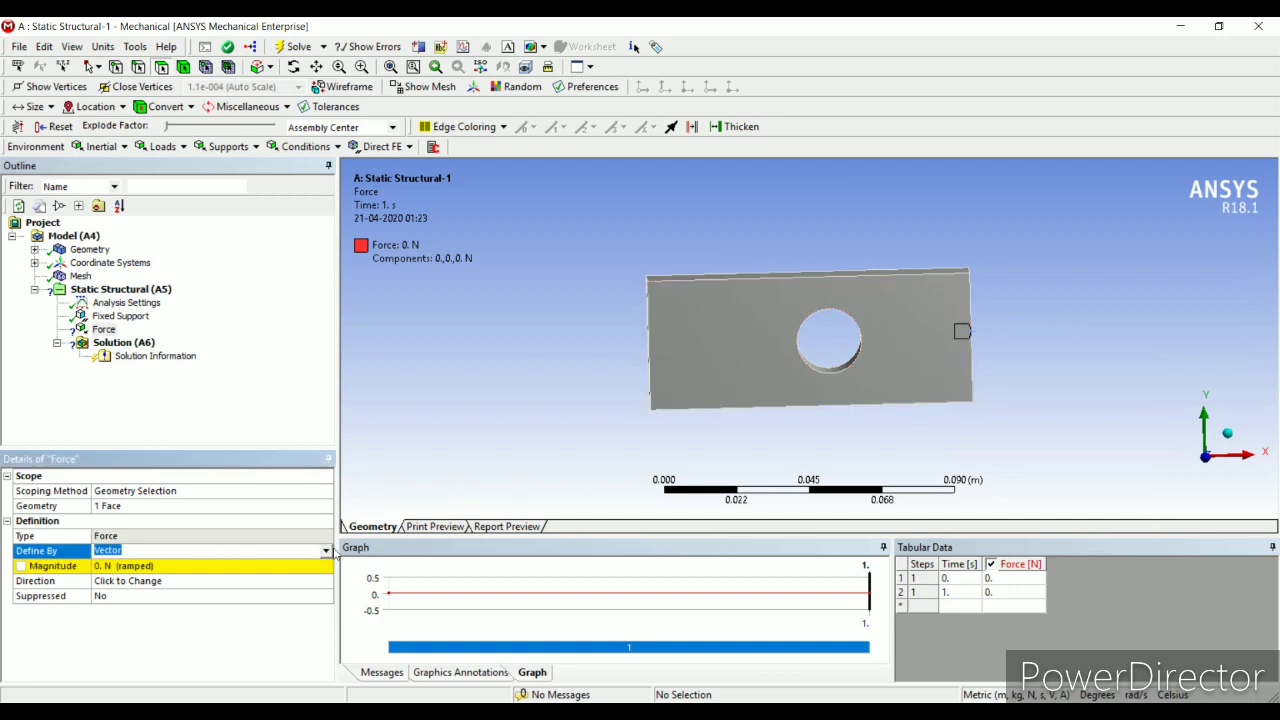
{"action": "left_click", "coordinate": [326, 552]}
{"action": "left_click", "coordinate": [220, 564]}
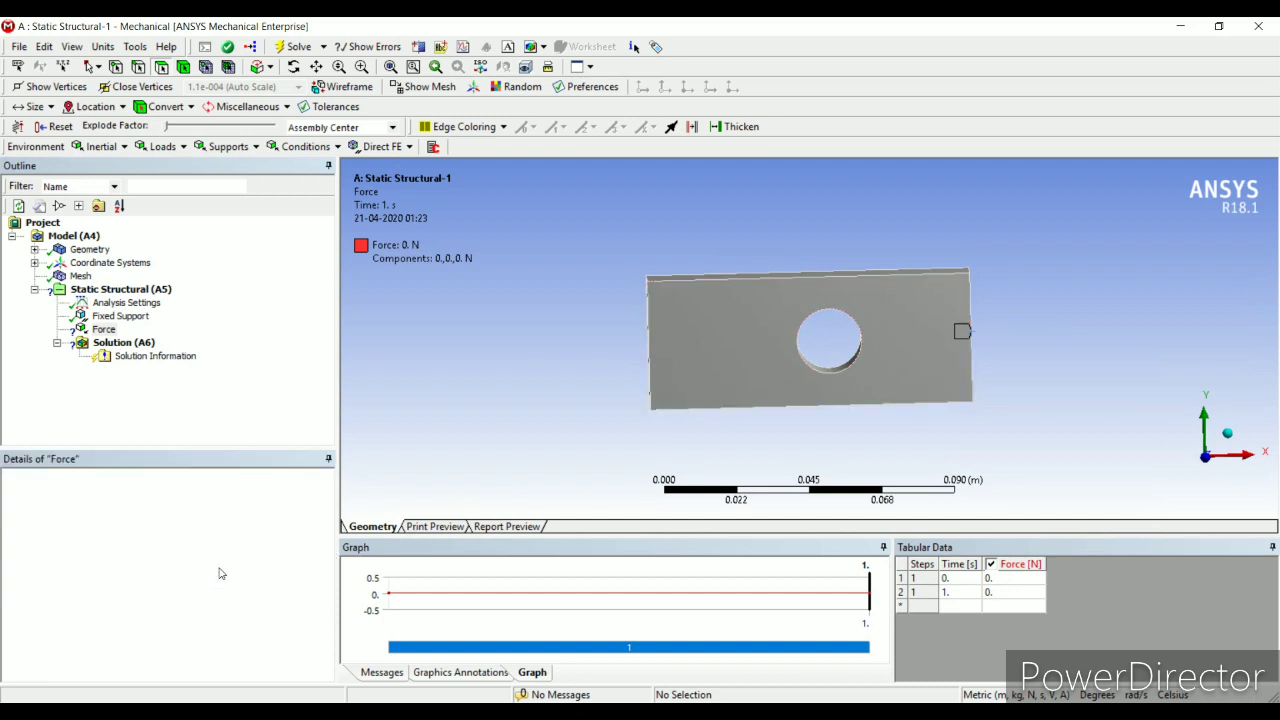
{"action": "middle_click_drag", "start_coordinate": [730, 370], "coordinate": [914, 343]}
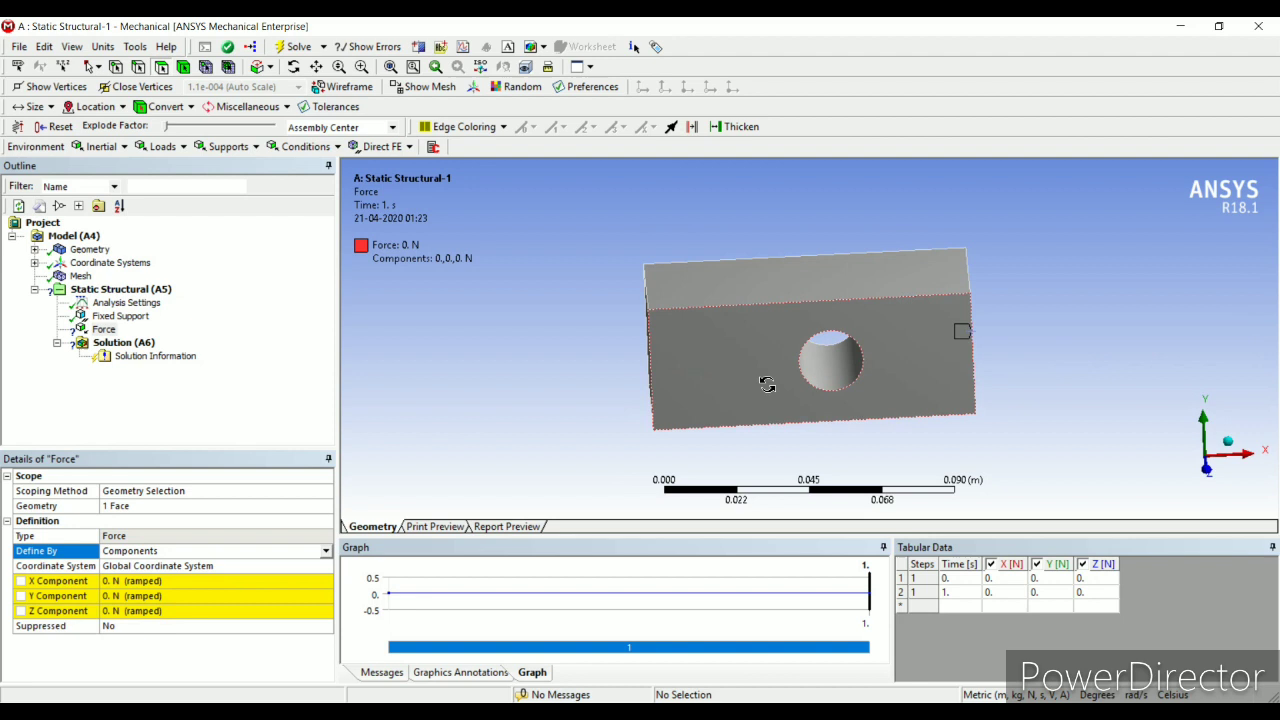
{"action": "middle_click_drag", "start_coordinate": [763, 380], "coordinate": [760, 360]}
{"action": "left_click", "coordinate": [163, 581]}
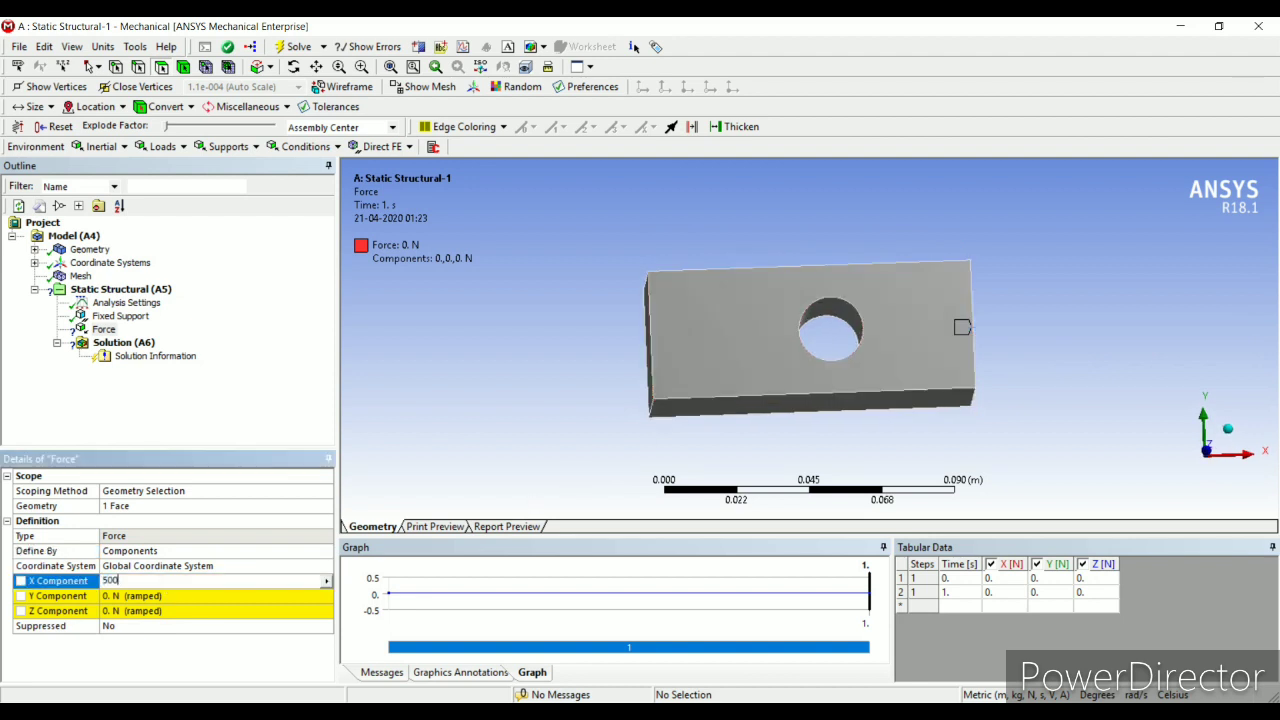
{"action": "key", "text": "Return"}
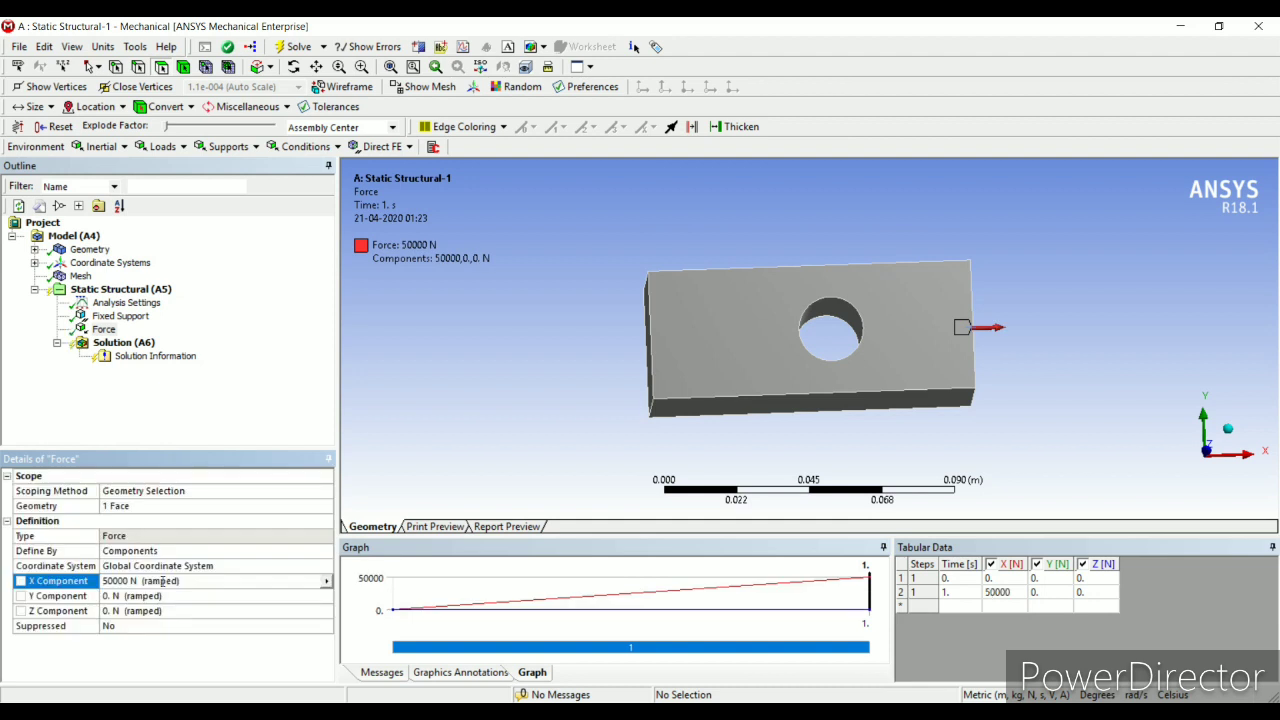
Step: Insert Directional Deformation and Equivalent (von-Mises) Stress results under Solution
{"action": "left_click", "coordinate": [134, 346]}
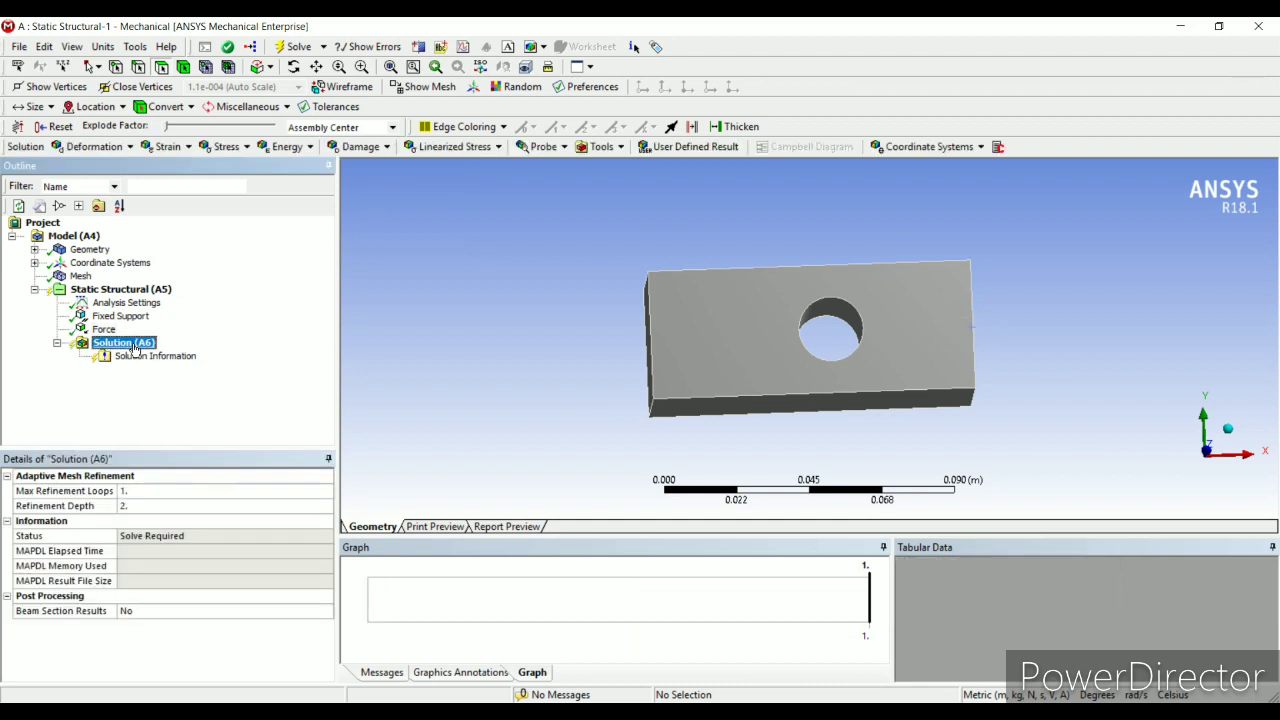
{"action": "right_click", "coordinate": [134, 346]}
{"action": "mouse_move", "coordinate": [165, 356]}
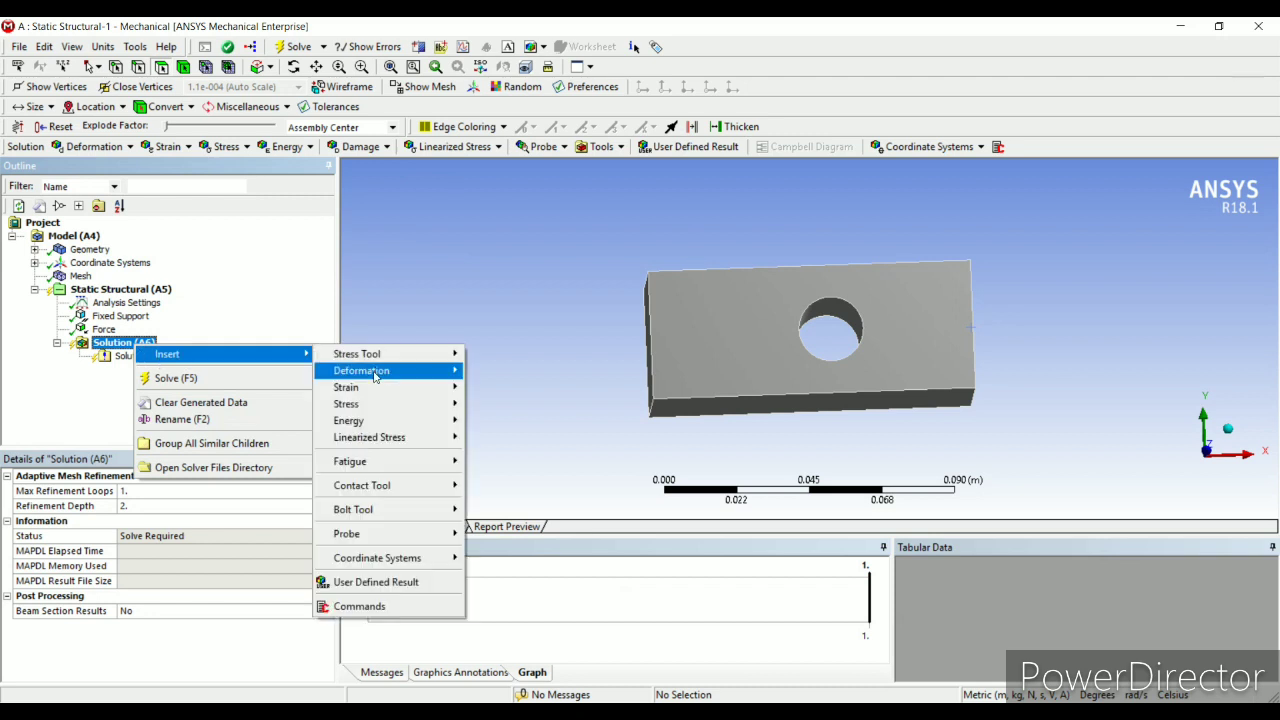
{"action": "mouse_move", "coordinate": [375, 376]}
{"action": "left_click", "coordinate": [510, 388]}
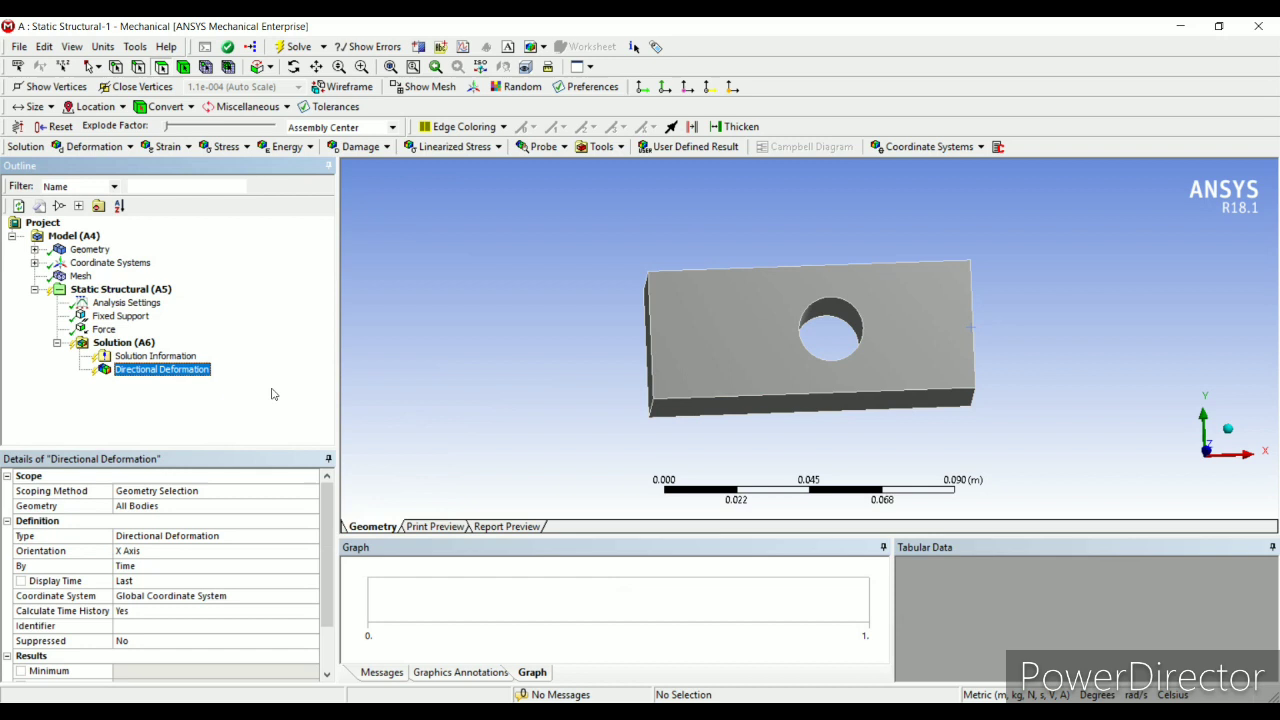
{"action": "left_click", "coordinate": [130, 345]}
{"action": "right_click", "coordinate": [130, 345]}
{"action": "mouse_move", "coordinate": [267, 360]}
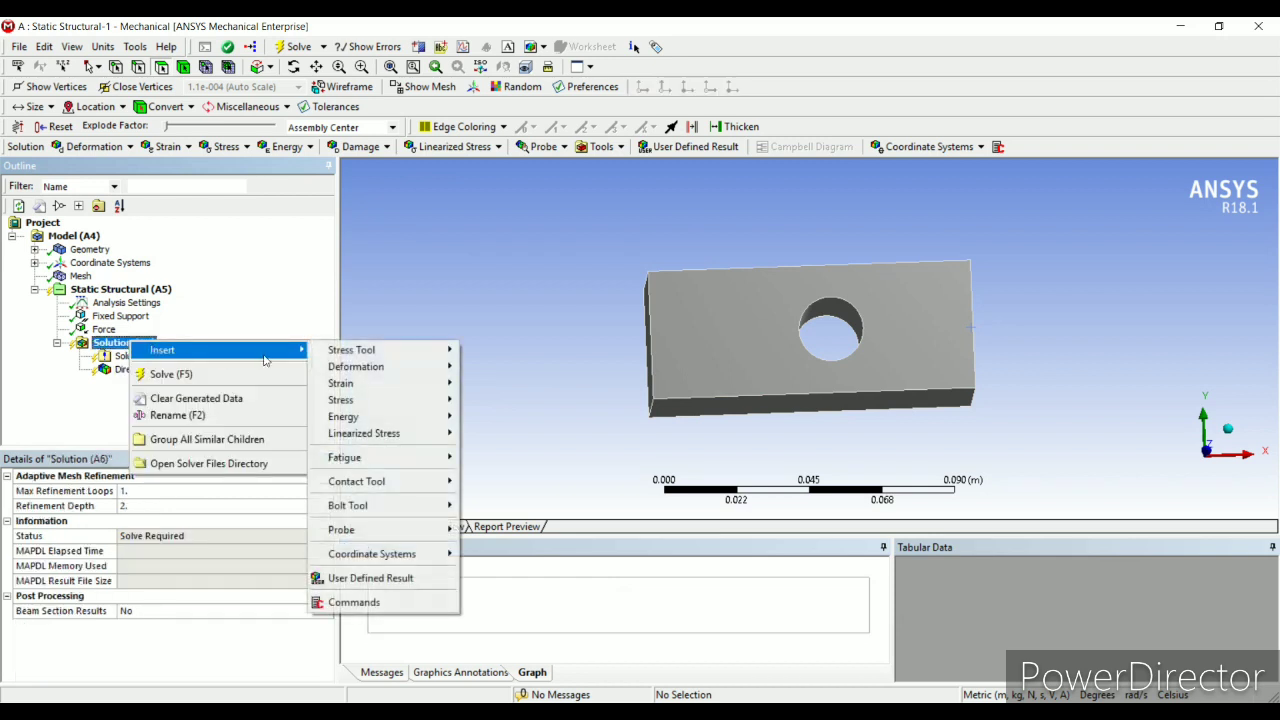
{"action": "mouse_move", "coordinate": [448, 410]}
{"action": "left_click", "coordinate": [525, 400]}
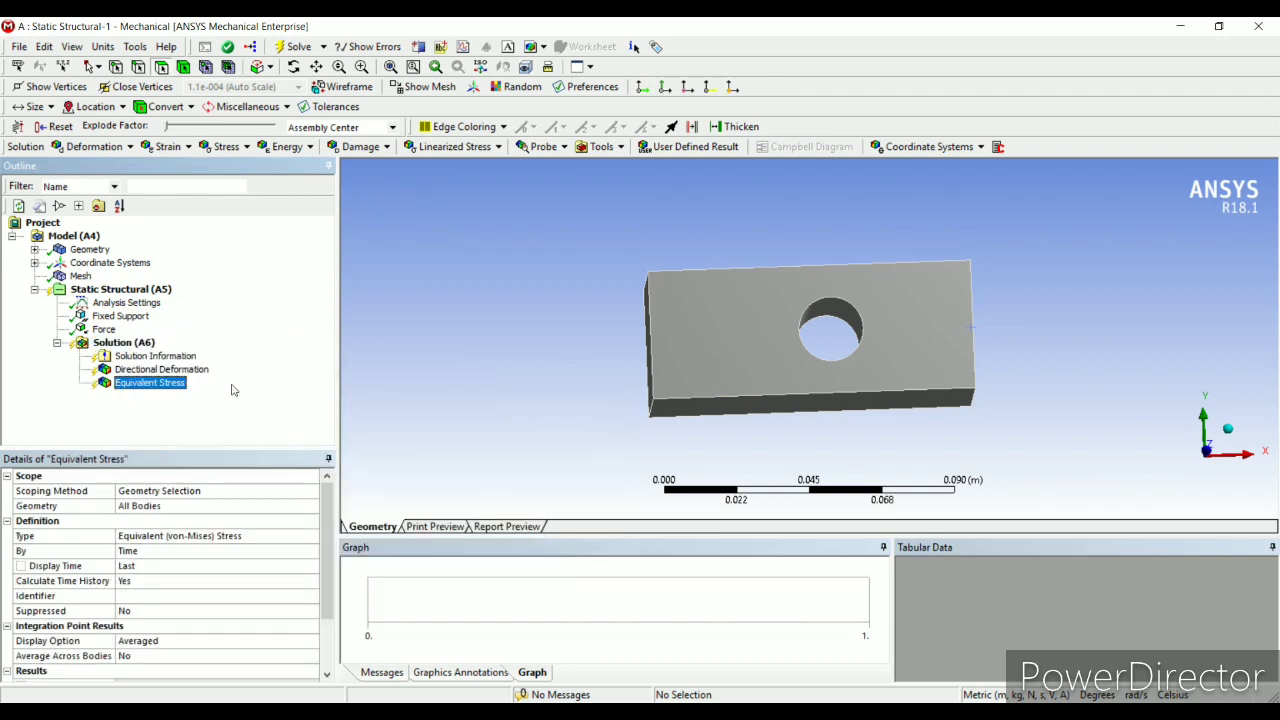
Step: Insert an Equivalent Elastic Strain result under Solution
{"action": "left_click", "coordinate": [128, 343]}
{"action": "right_click", "coordinate": [128, 345]}
{"action": "mouse_move", "coordinate": [250, 349]}
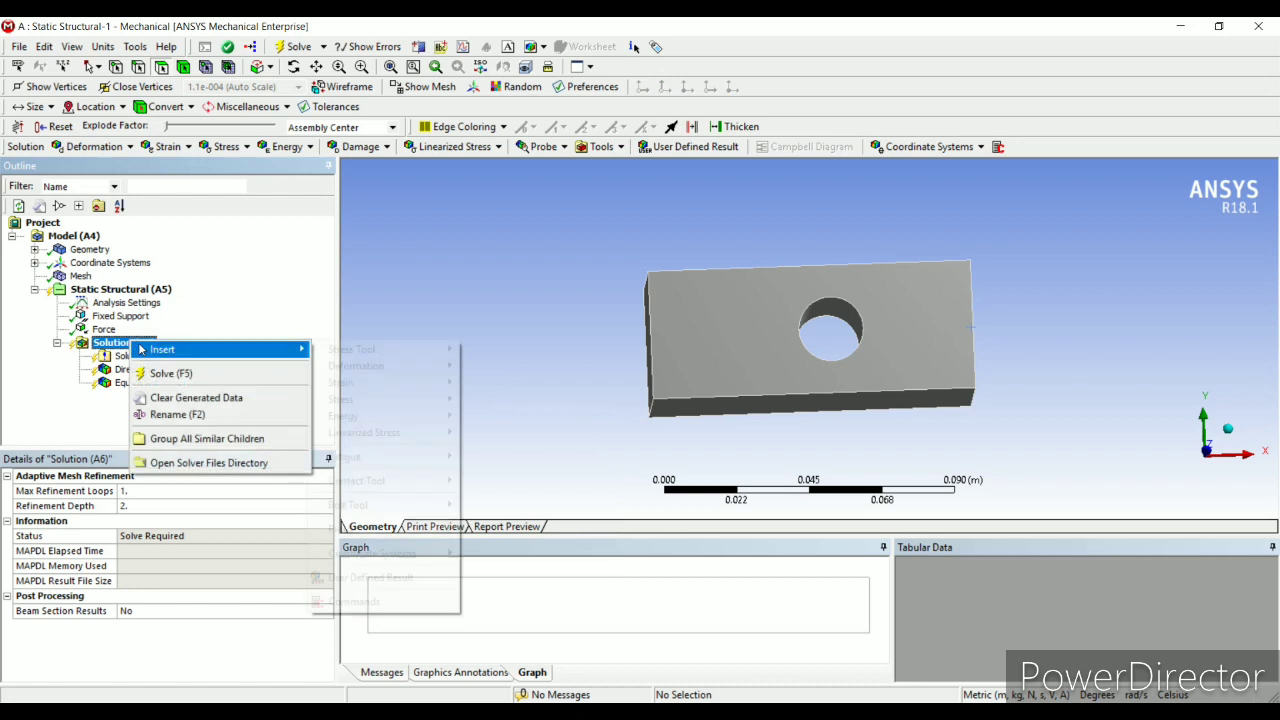
{"action": "mouse_move", "coordinate": [386, 403]}
{"action": "mouse_move", "coordinate": [400, 382]}
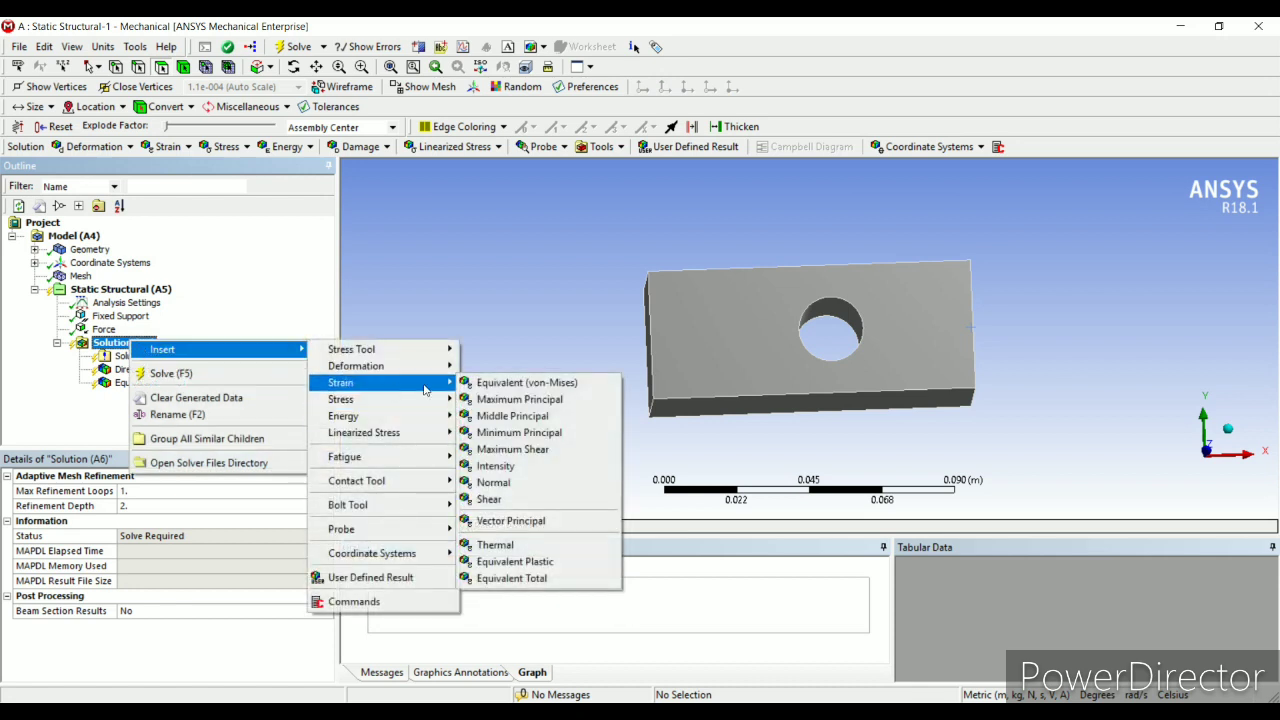
{"action": "left_click", "coordinate": [460, 381]}
{"action": "left_click", "coordinate": [158, 344]}
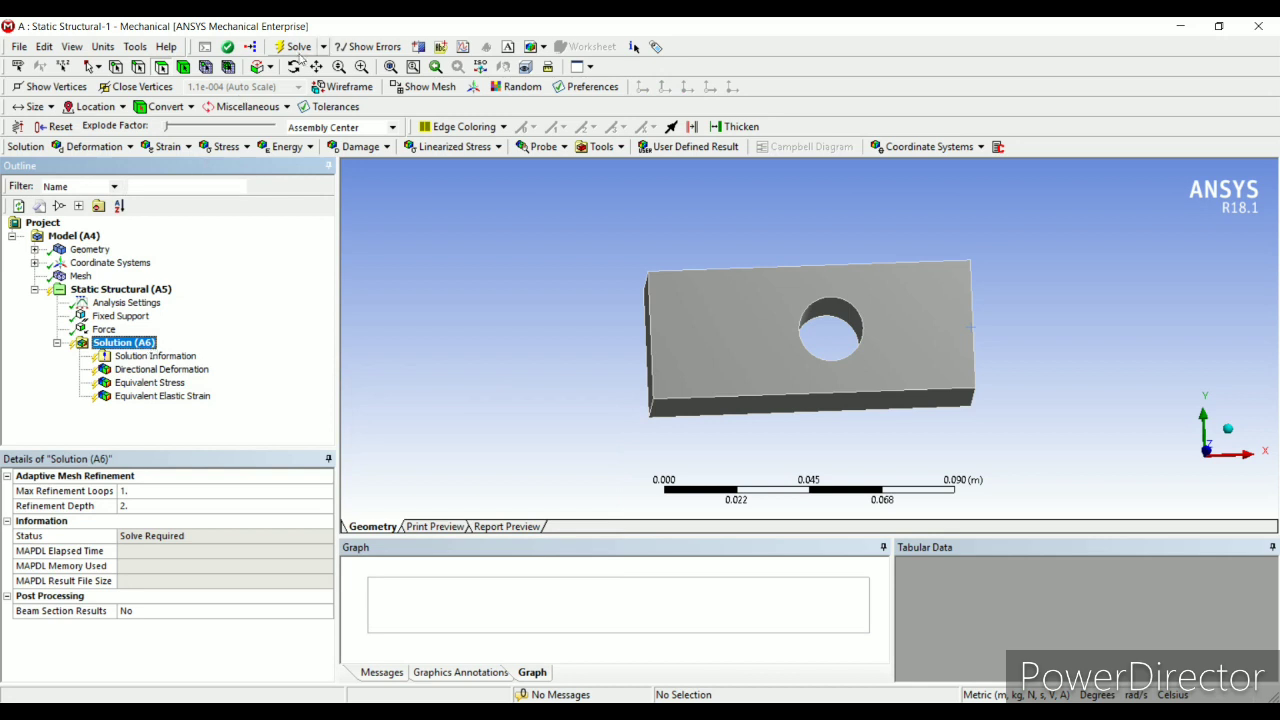
Step: Solve, then display the Directional Deformation contour with Max and Min labels shown
{"action": "left_click", "coordinate": [296, 46]}
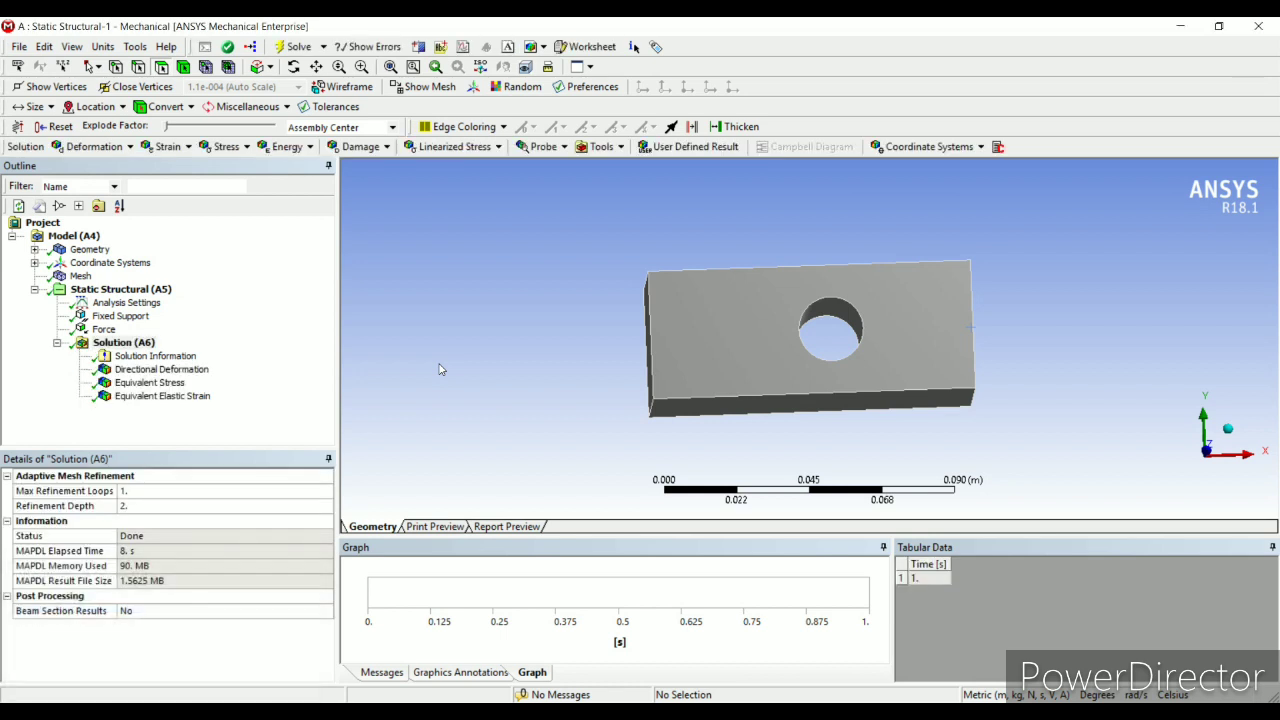
{"action": "left_click", "coordinate": [152, 370]}
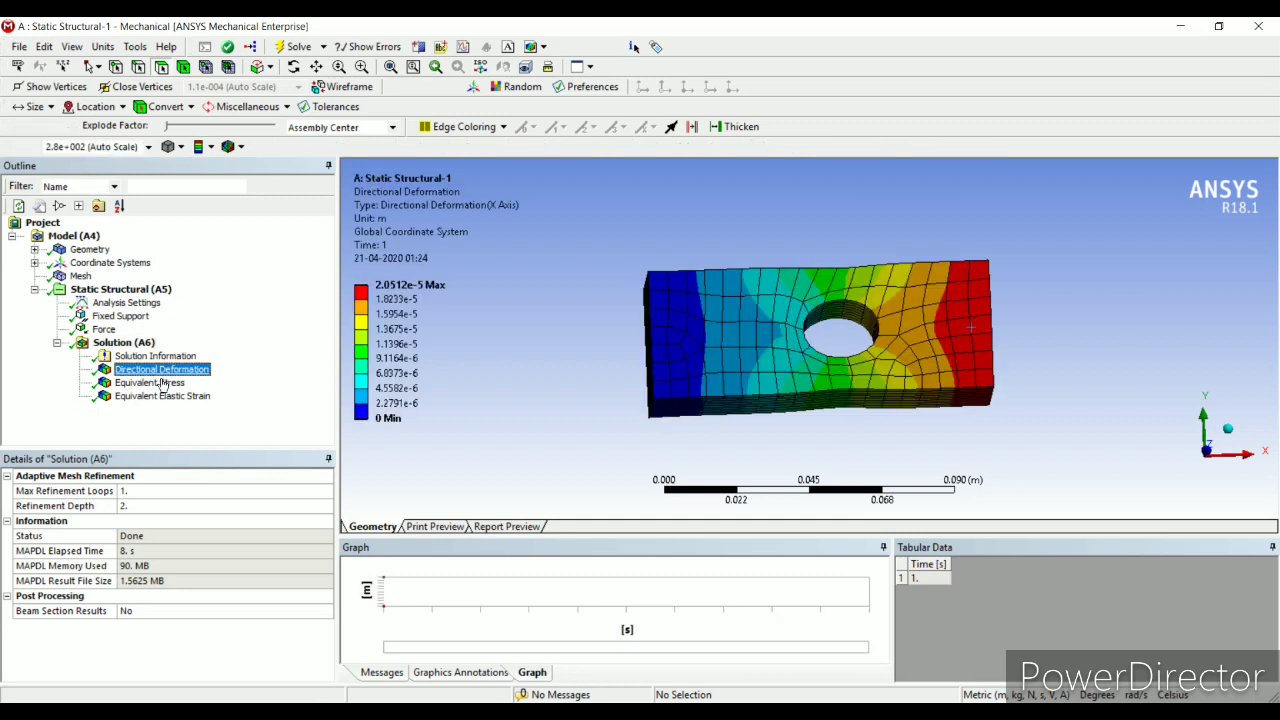
{"action": "middle_click_drag", "start_coordinate": [790, 362], "coordinate": [797, 377]}
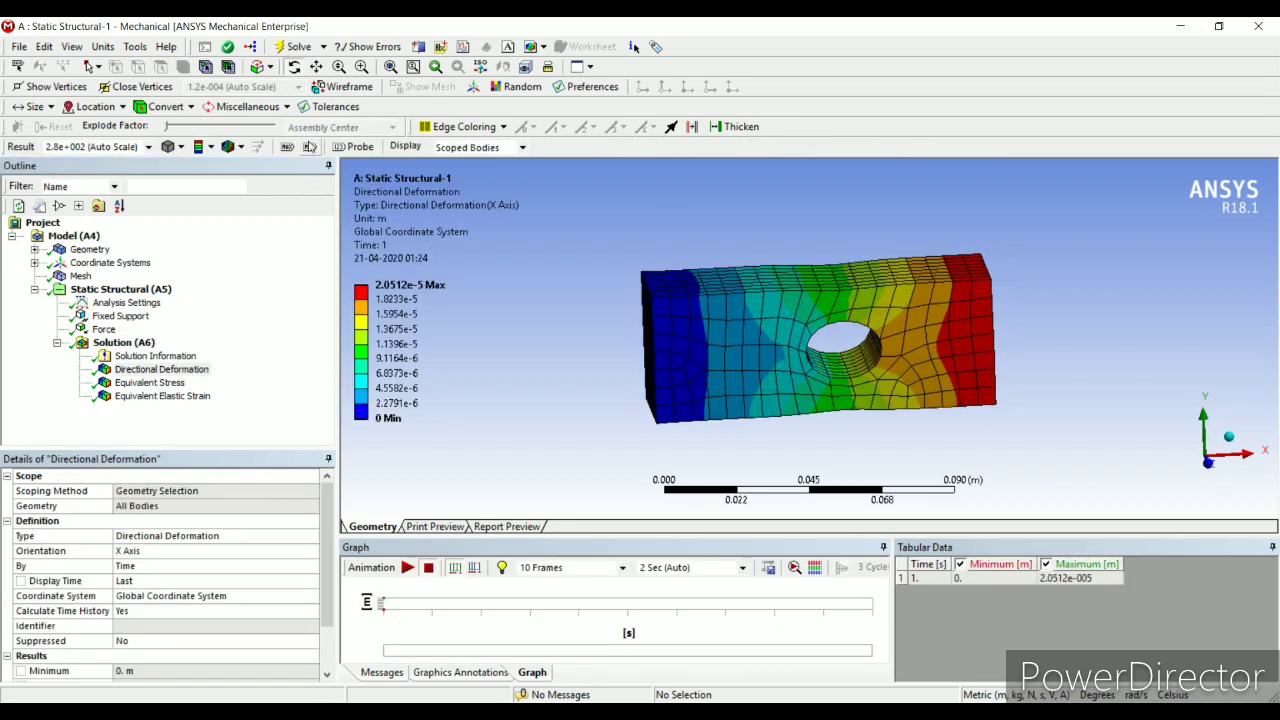
{"action": "left_click", "coordinate": [309, 147]}
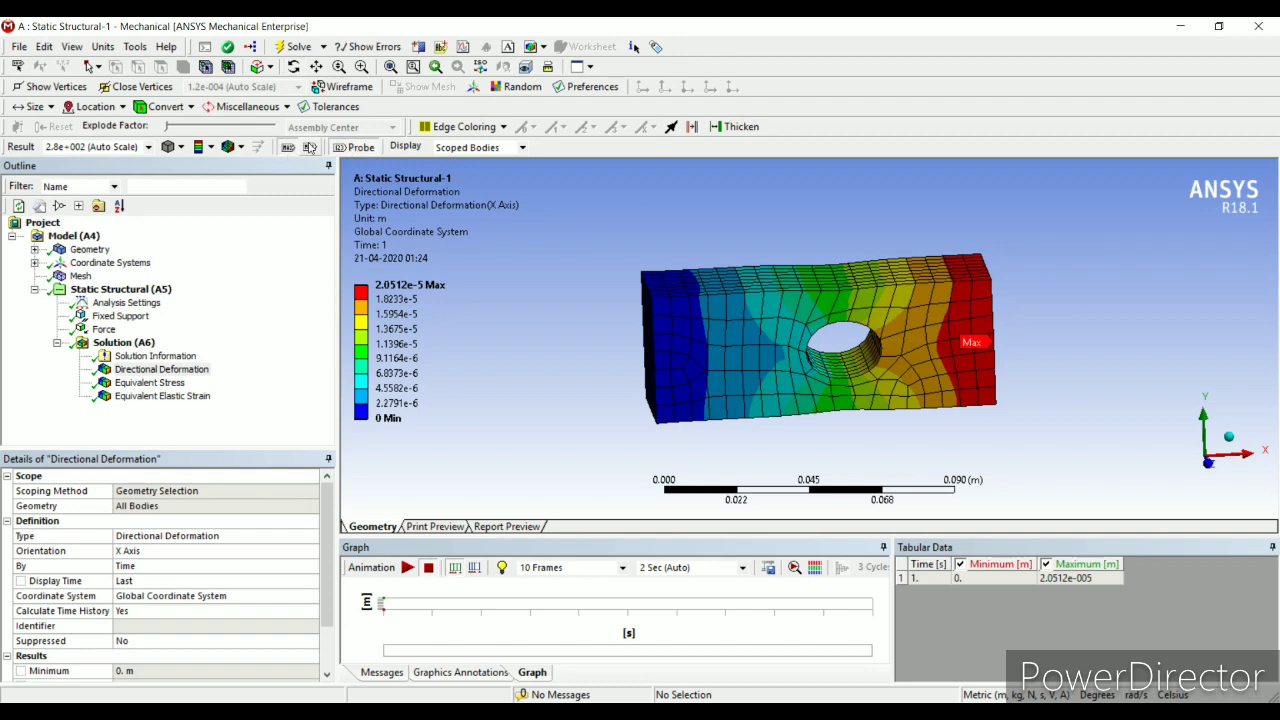
{"action": "left_click", "coordinate": [288, 147]}
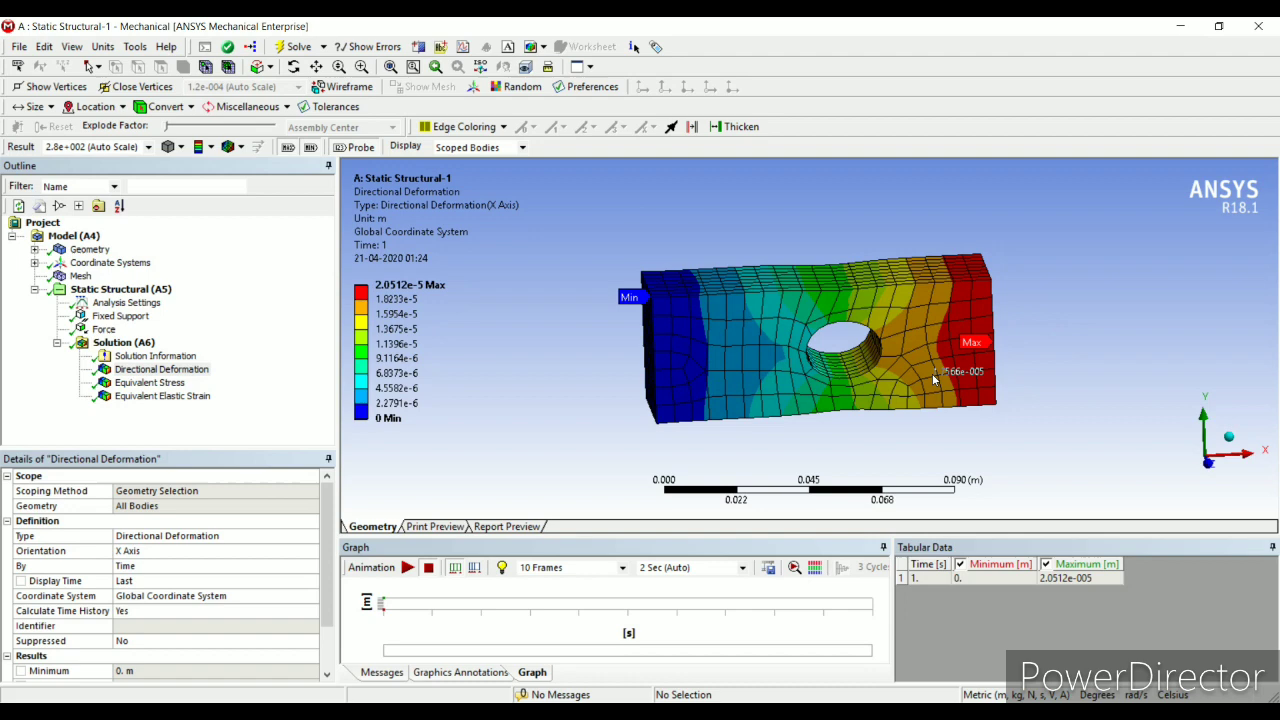
{"action": "scroll", "coordinate": [866, 351], "scroll_direction": "up", "scroll_amount": 4}
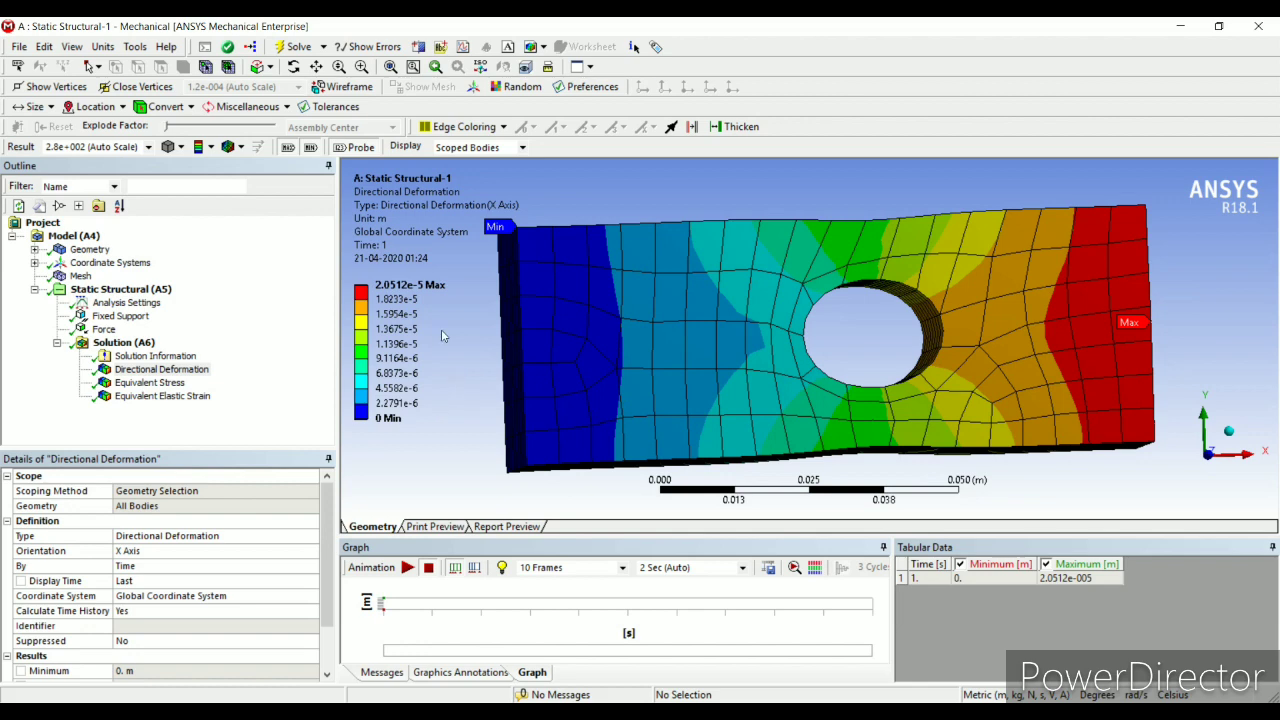
{"action": "mouse_move", "coordinate": [665, 339]}
Step: Drop a new Static Structural system onto system A's Geometry cell and name it Static Structural-2
{"action": "left_click", "coordinate": [1180, 26]}
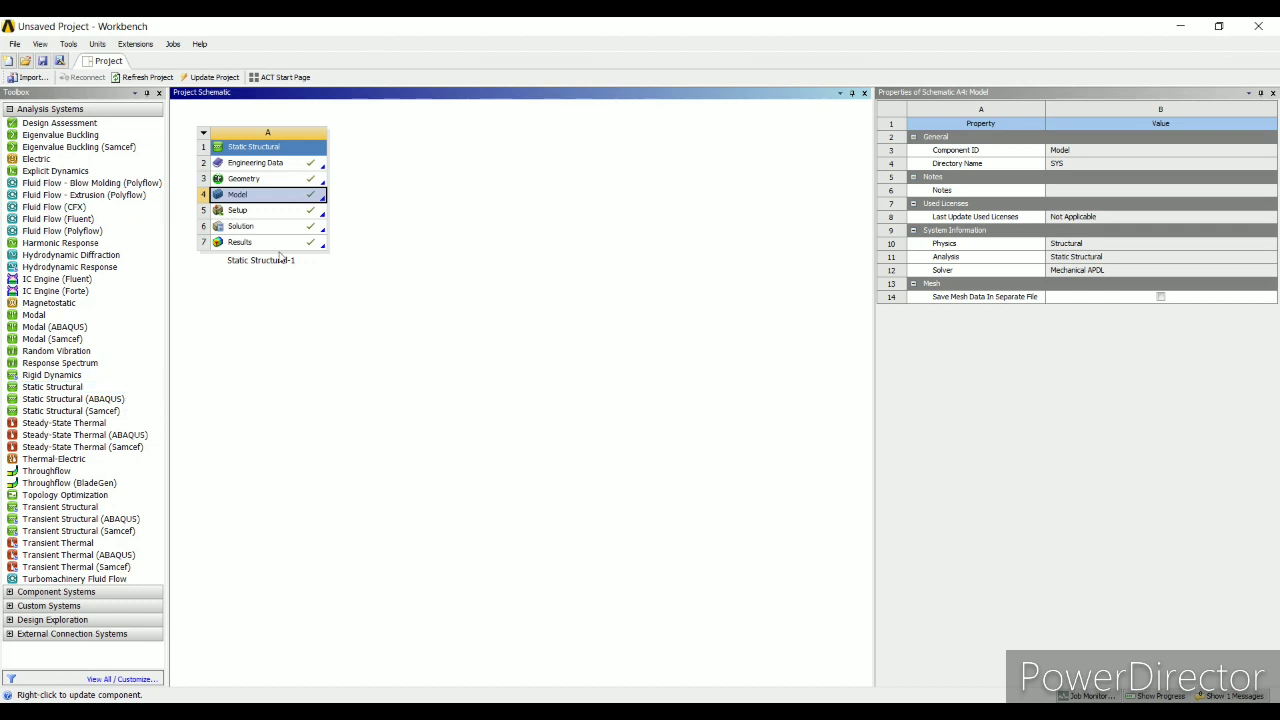
{"action": "left_click", "coordinate": [331, 343]}
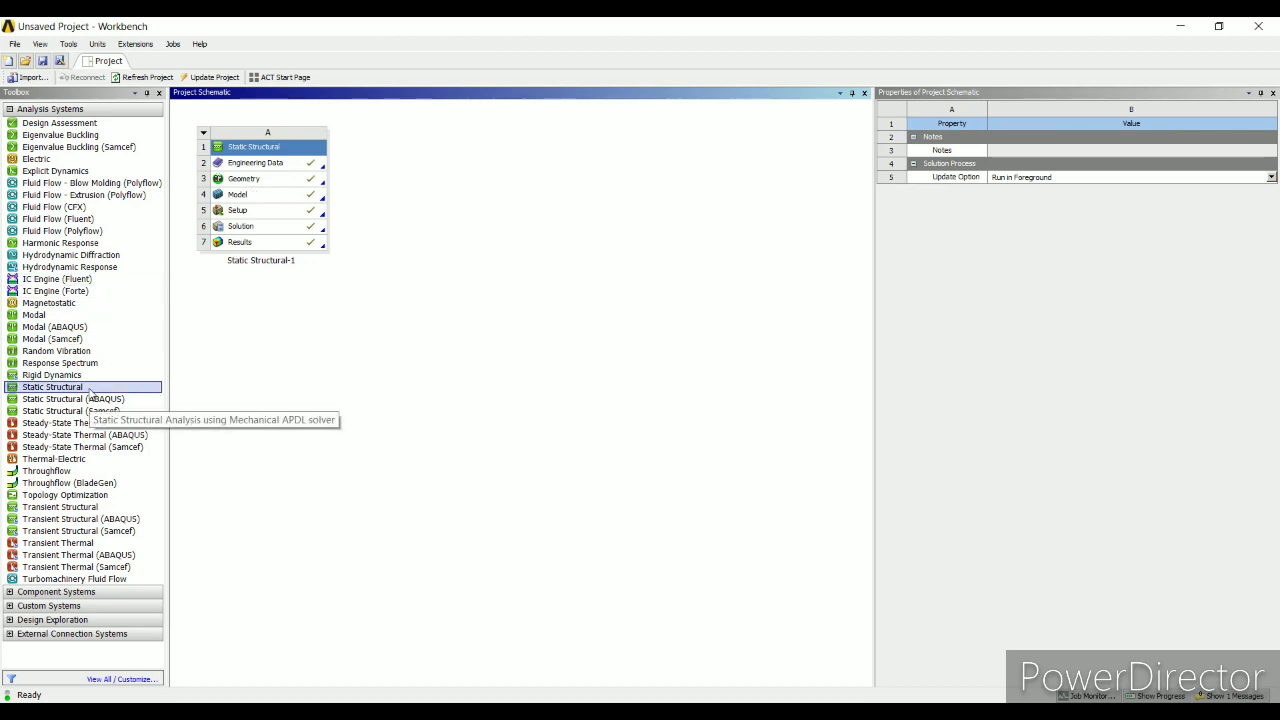
{"action": "left_click_drag", "start_coordinate": [89, 392], "coordinate": [455, 195]}
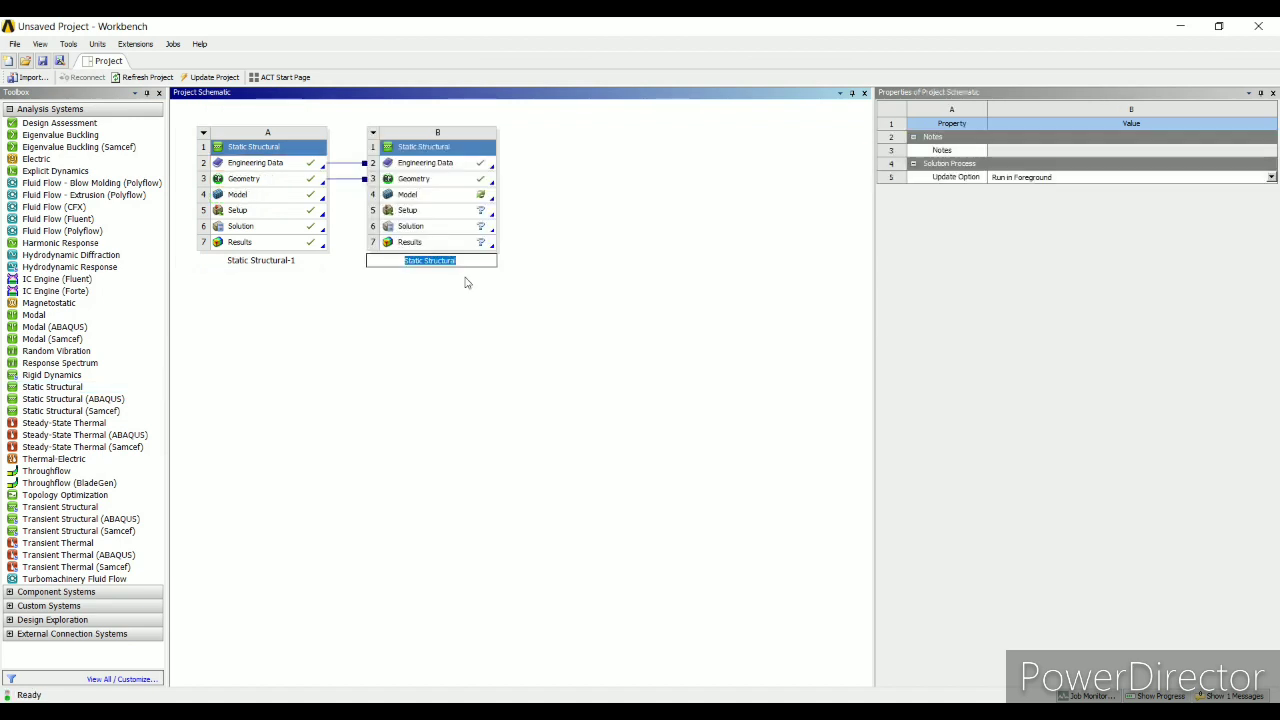
{"action": "key", "text": "End"}
{"action": "type", "text": "-2"}
{"action": "left_click", "coordinate": [465, 283]}
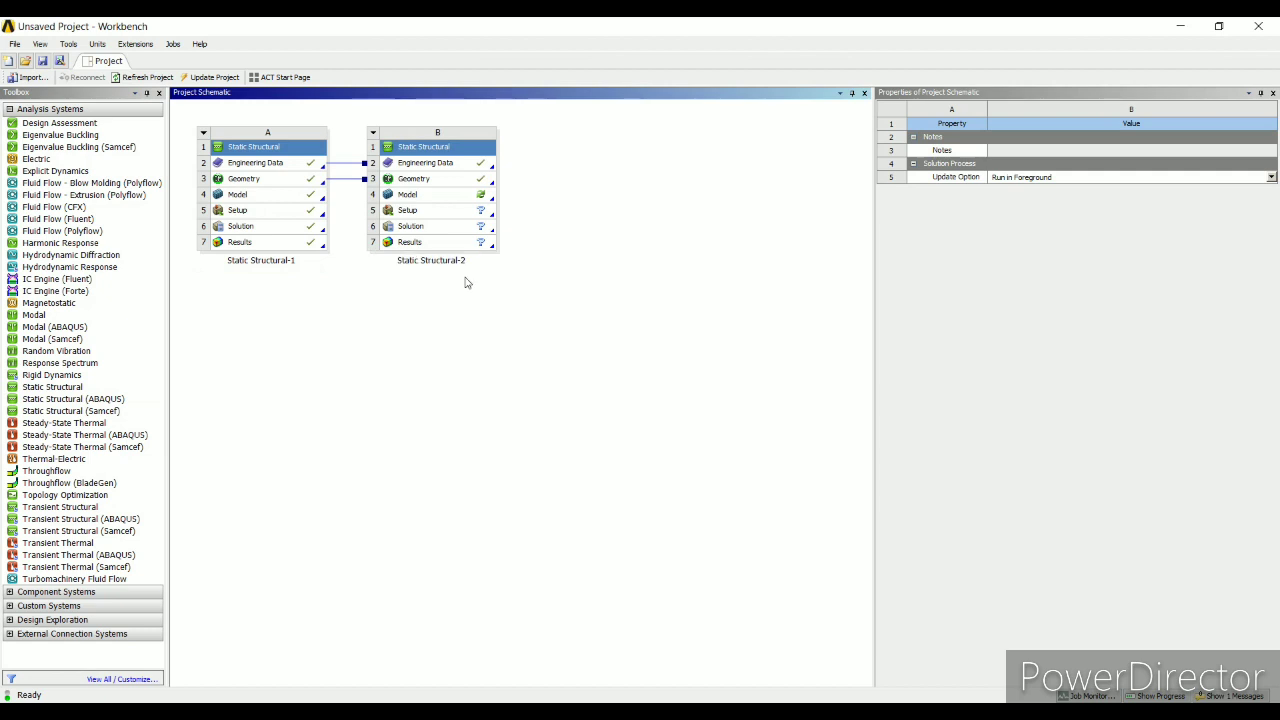
Step: Open system B's model, set the mesh Relevance Center to Fine, and regenerate the mesh
{"action": "double_click", "coordinate": [436, 199]}
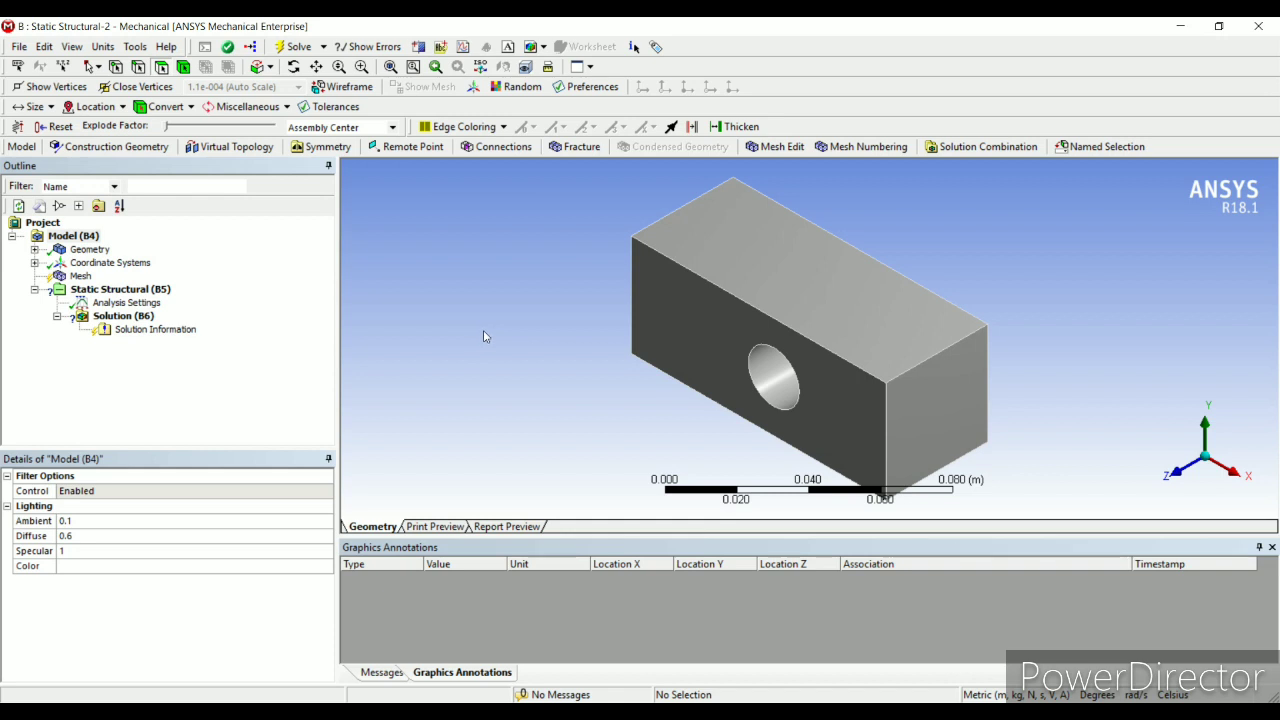
{"action": "left_click", "coordinate": [80, 276]}
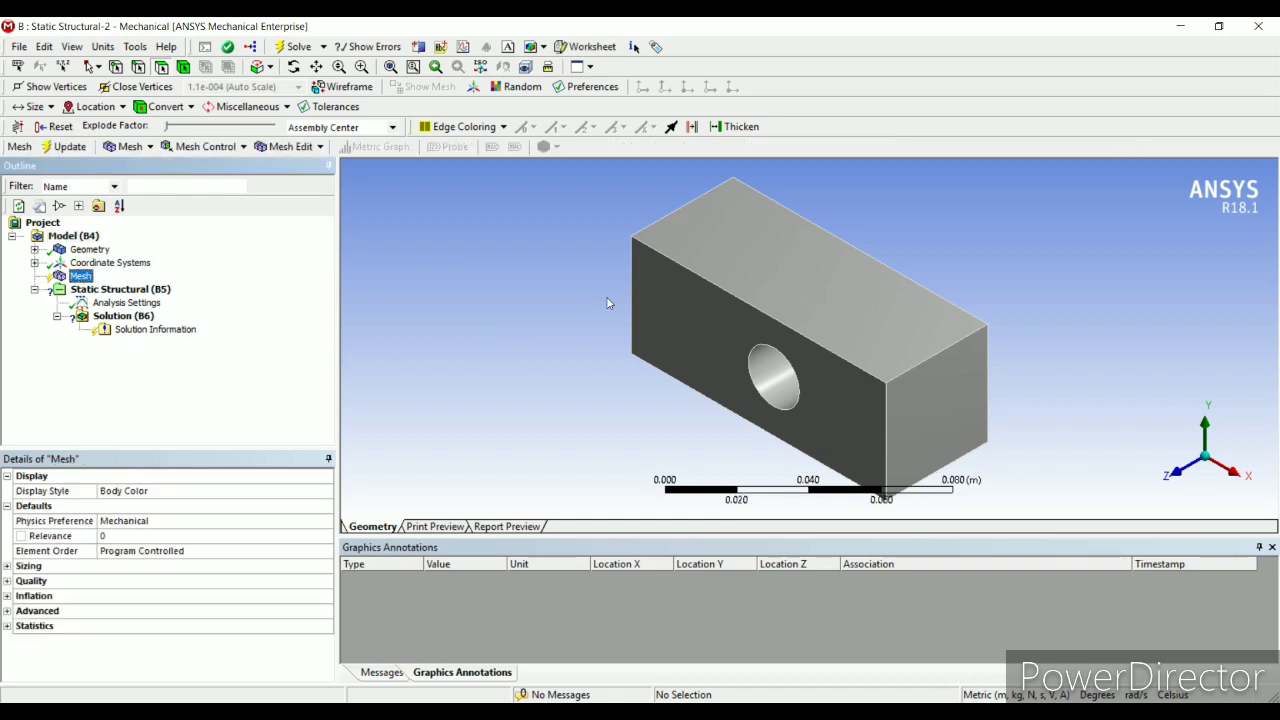
{"action": "left_click", "coordinate": [7, 566]}
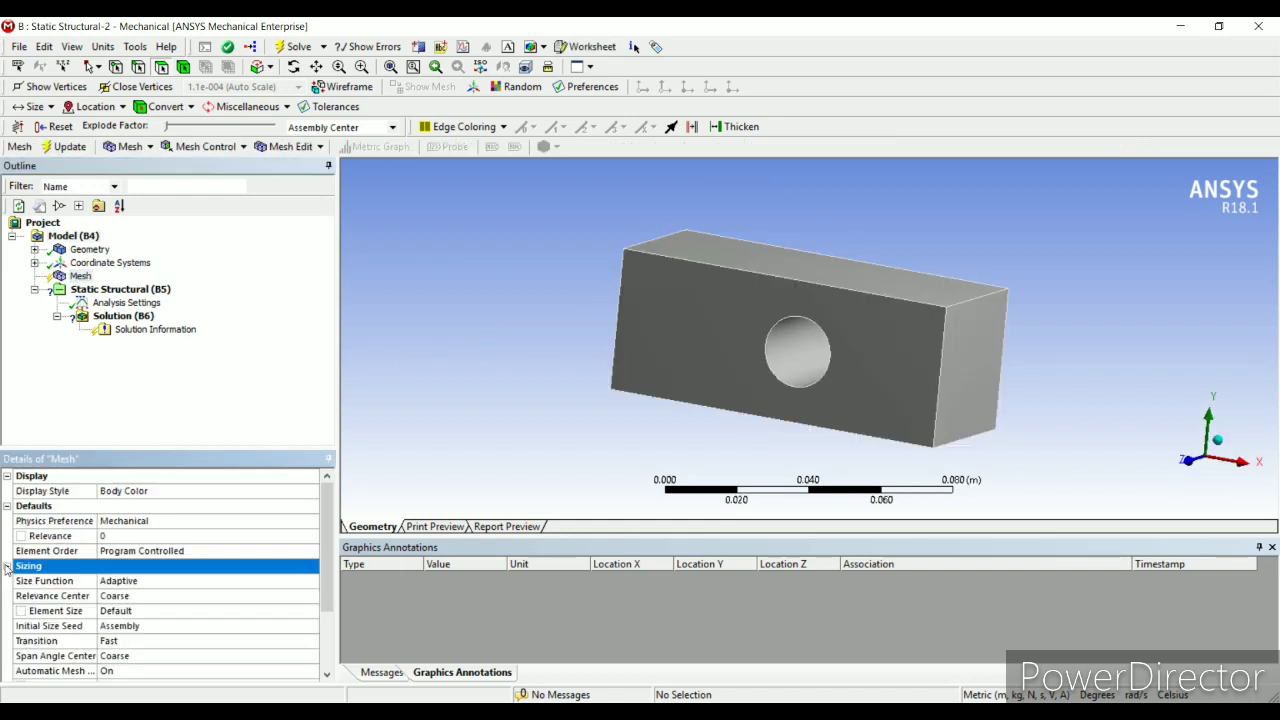
{"action": "left_click", "coordinate": [133, 595]}
{"action": "left_click", "coordinate": [311, 600]}
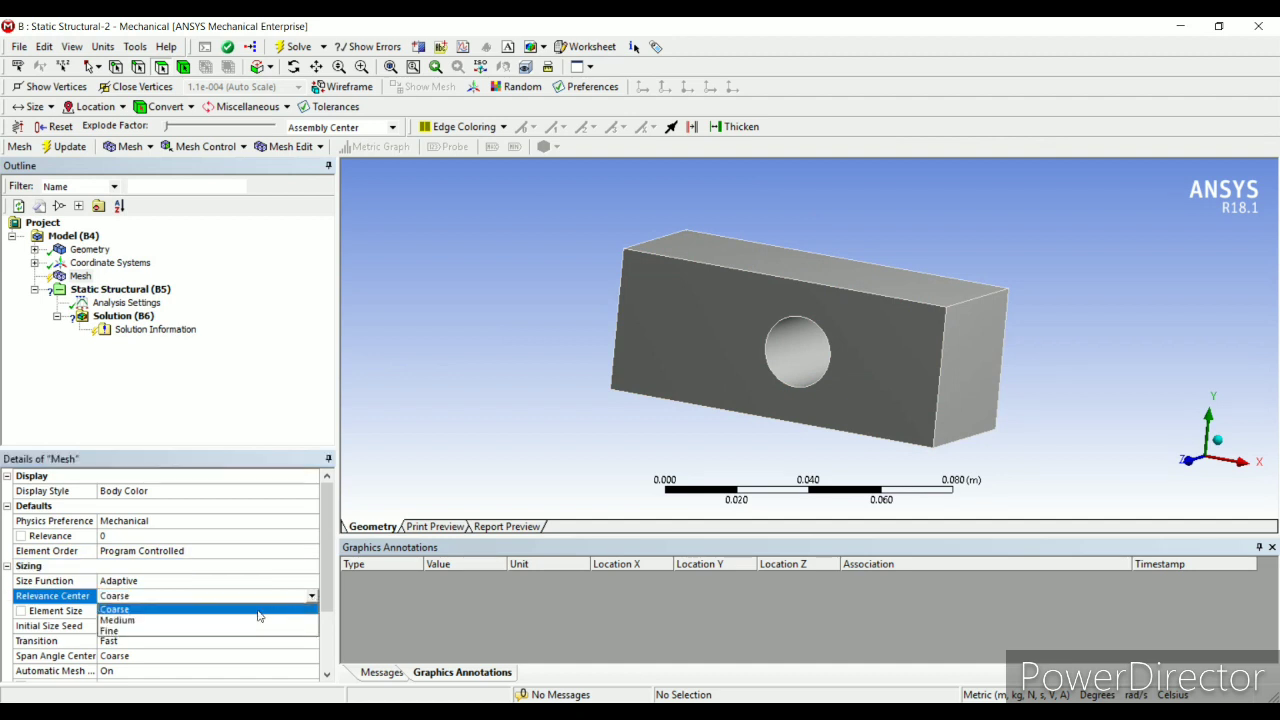
{"action": "left_click", "coordinate": [130, 635]}
{"action": "left_click", "coordinate": [235, 390]}
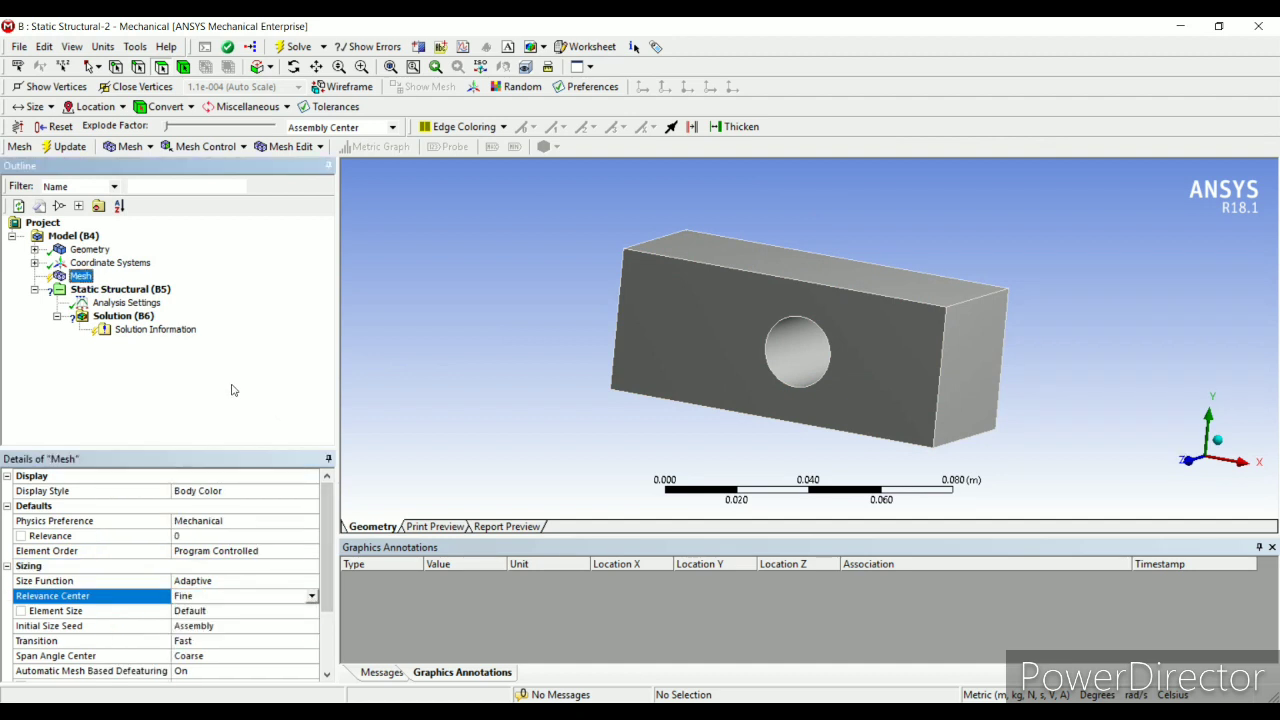
{"action": "left_click", "coordinate": [70, 147]}
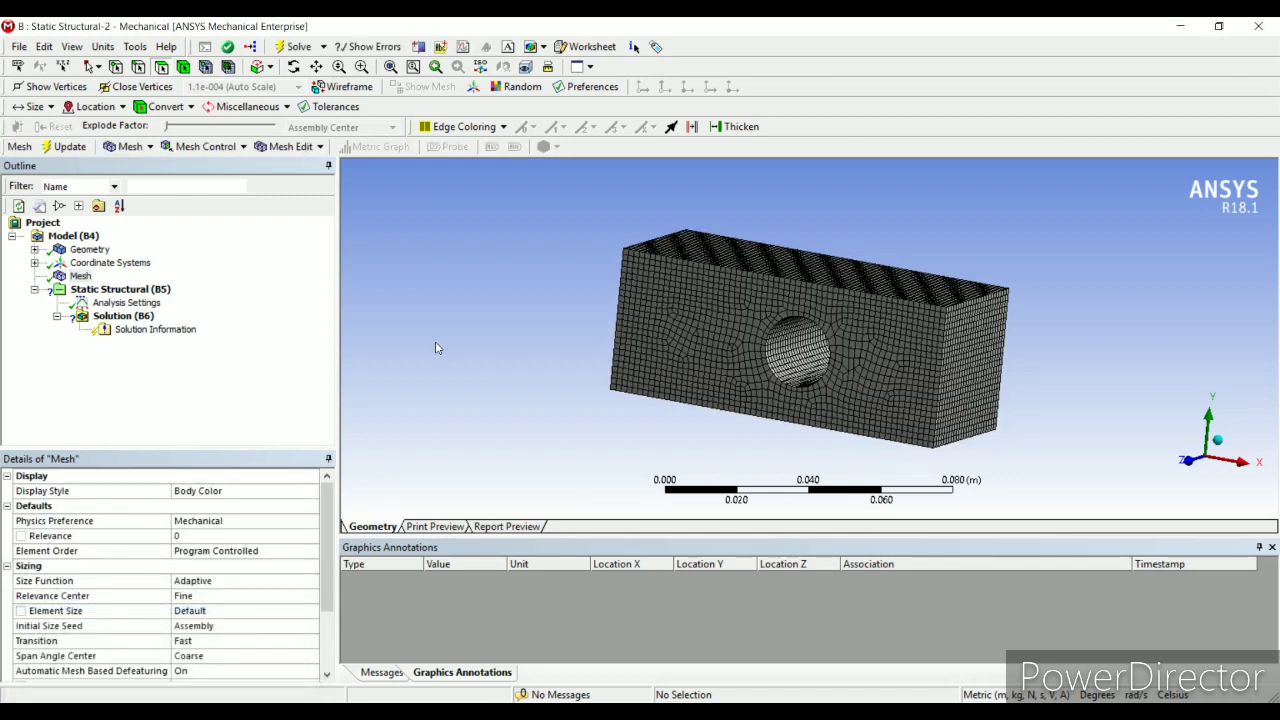
{"action": "middle_click_drag", "start_coordinate": [702, 338], "coordinate": [811, 322]}
{"action": "scroll", "coordinate": [700, 340], "scroll_direction": "up", "scroll_amount": 2}
Step: Add a Method mesh control scoped to the plate body, set to Tetrahedrons (Patch Conforming)
{"action": "scroll", "coordinate": [667, 327], "scroll_direction": "up", "scroll_amount": 1}
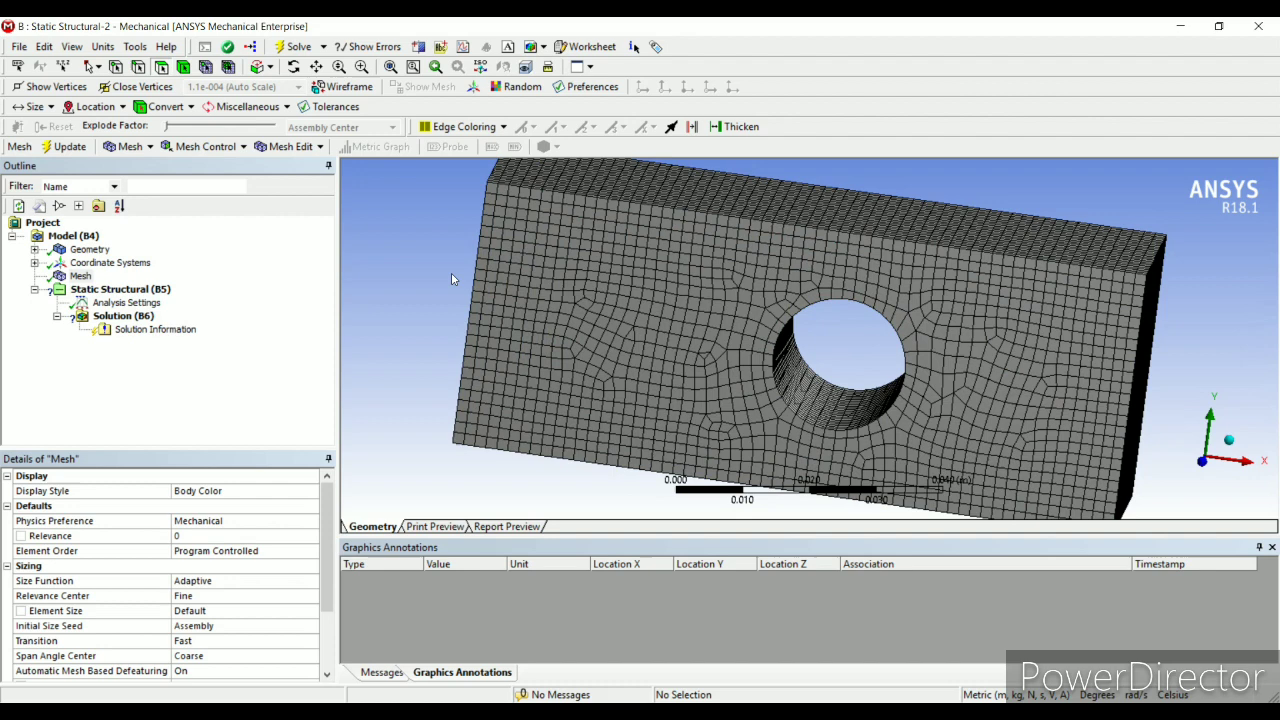
{"action": "left_click", "coordinate": [206, 147]}
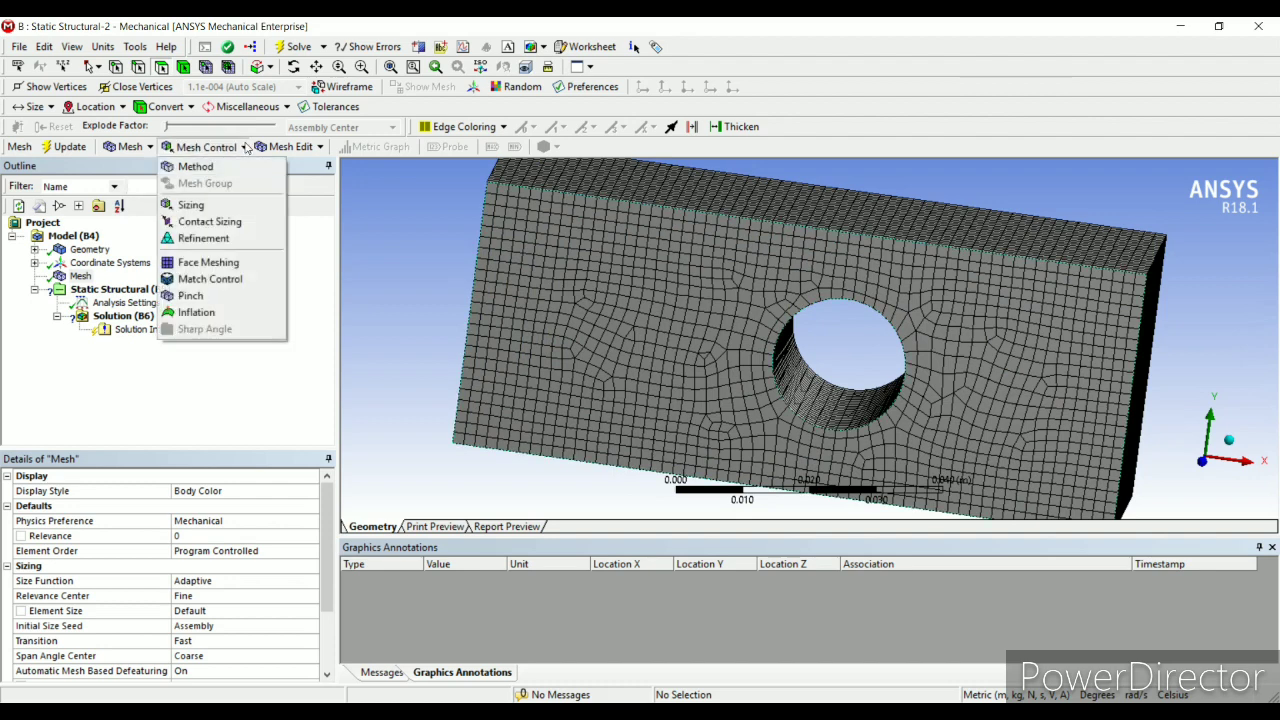
{"action": "left_click", "coordinate": [197, 167]}
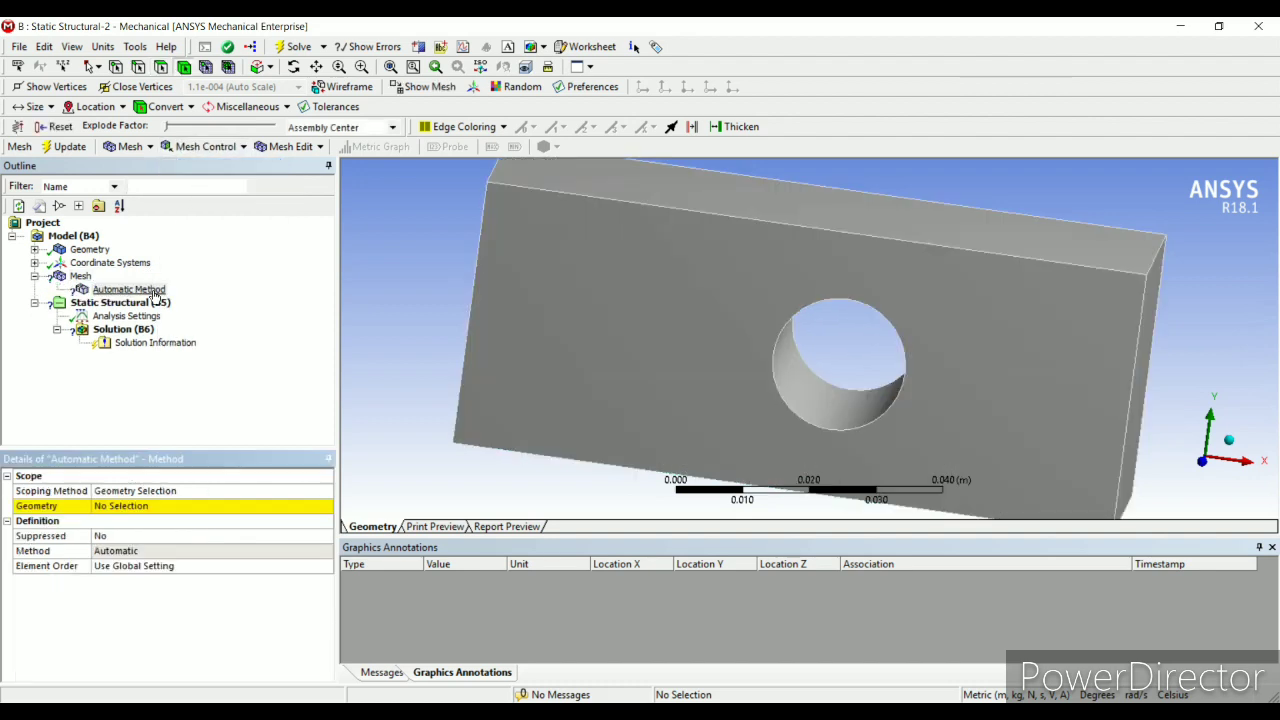
{"action": "left_click", "coordinate": [148, 503]}
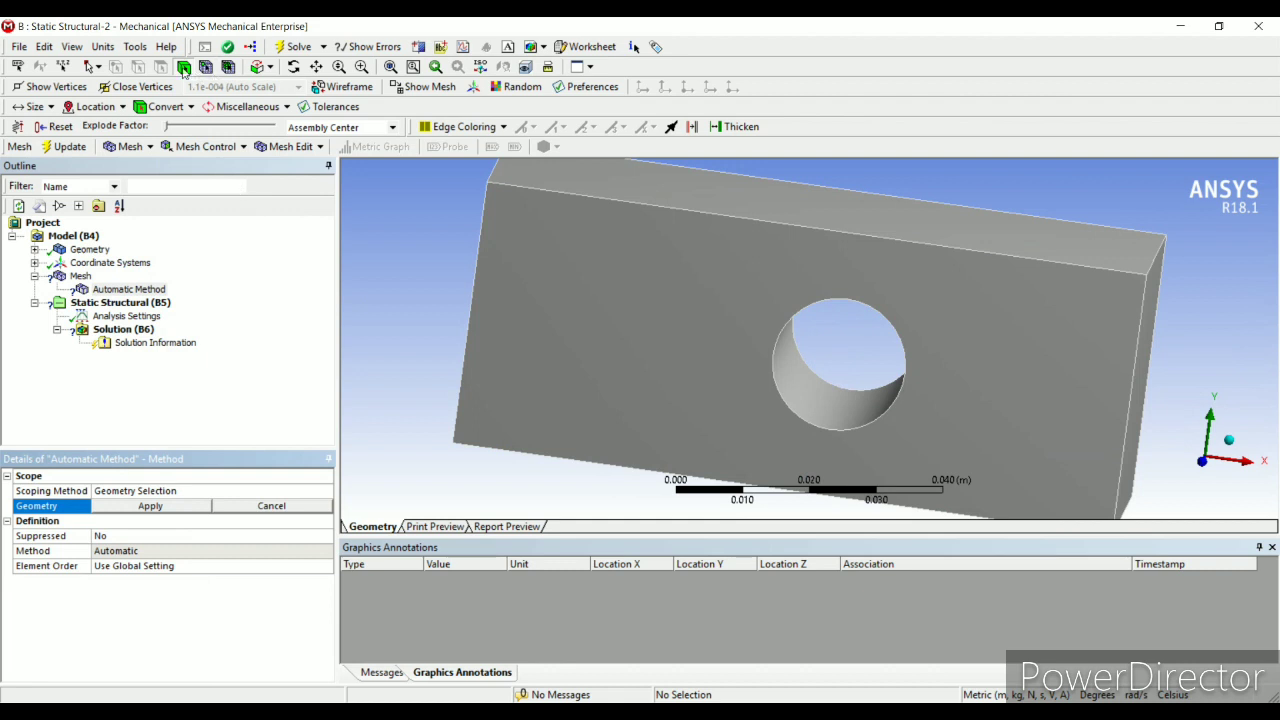
{"action": "left_click", "coordinate": [621, 320]}
{"action": "left_click", "coordinate": [171, 507]}
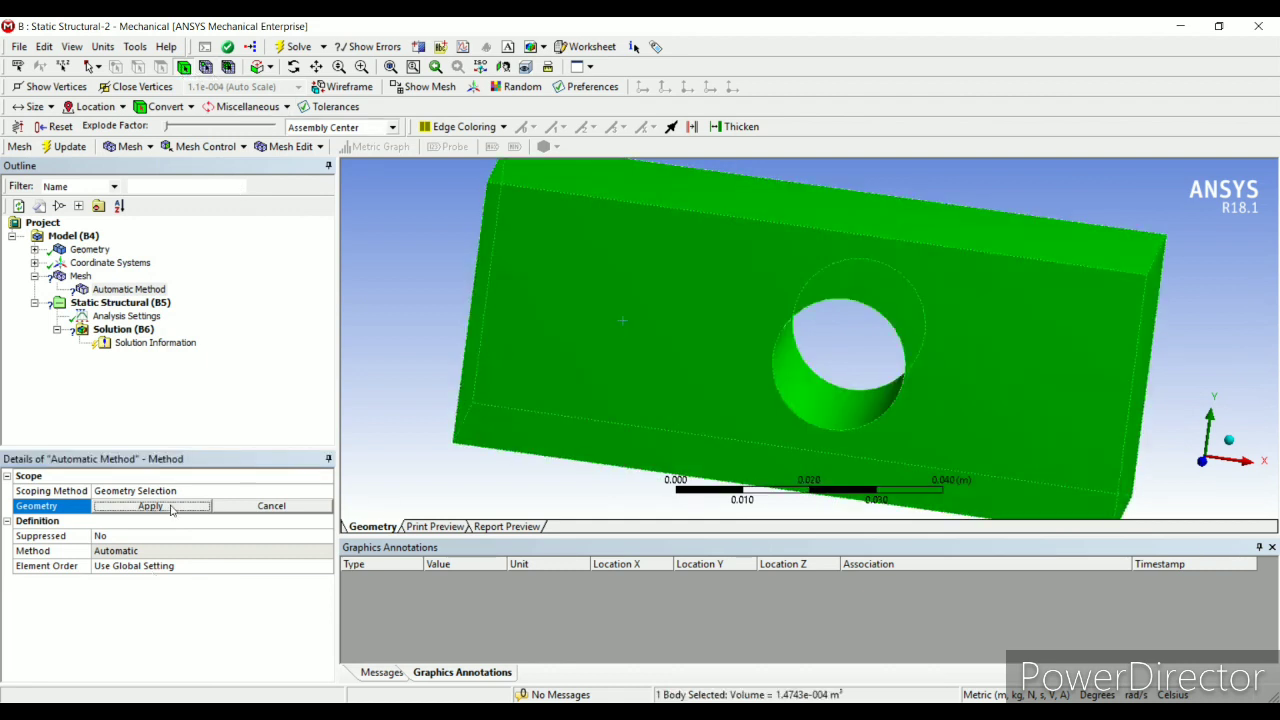
{"action": "left_click", "coordinate": [150, 551]}
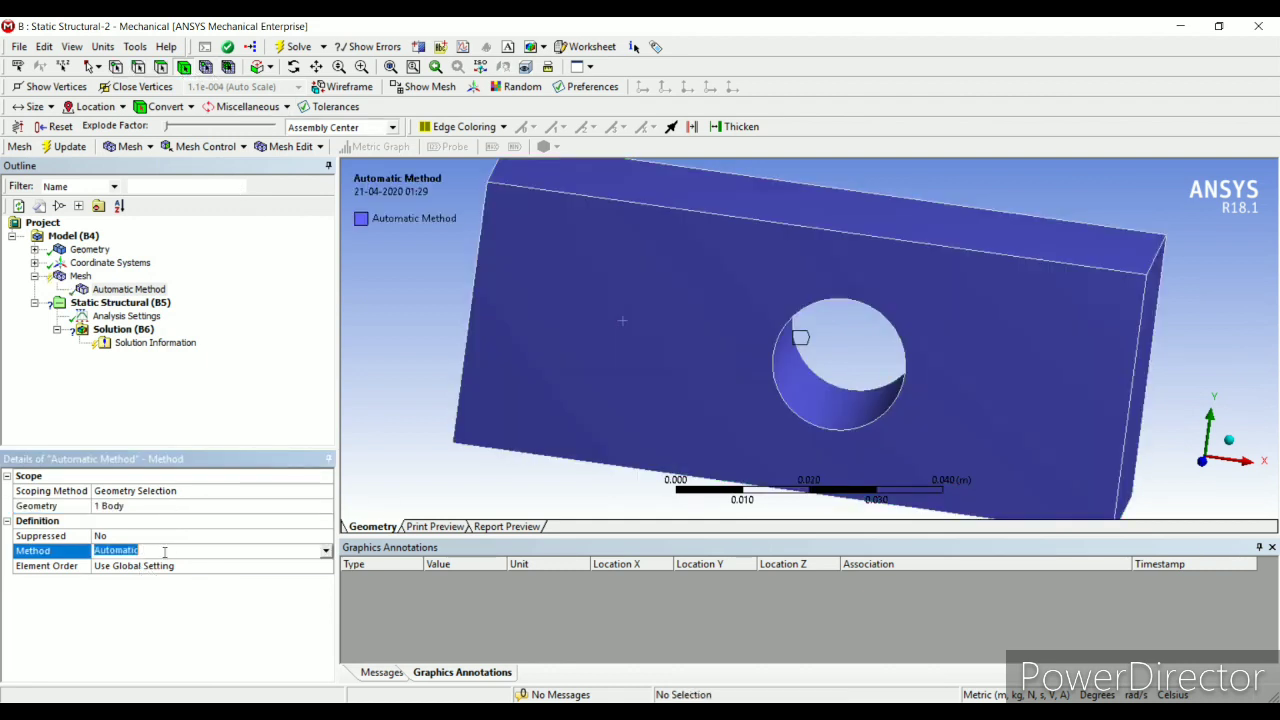
{"action": "left_click", "coordinate": [325, 555]}
{"action": "left_click", "coordinate": [150, 575]}
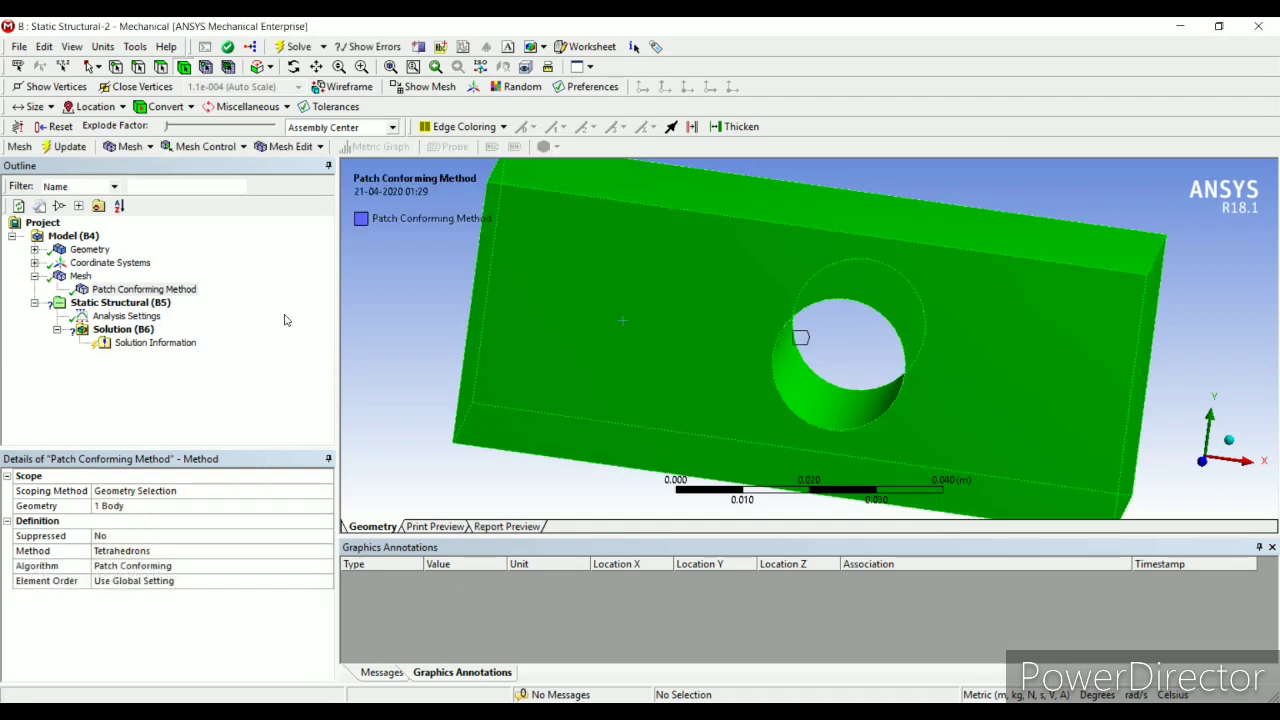
Step: Inflate the Patch Conforming method from the plate's front face with 7 maximum layers
{"action": "right_click", "coordinate": [144, 291]}
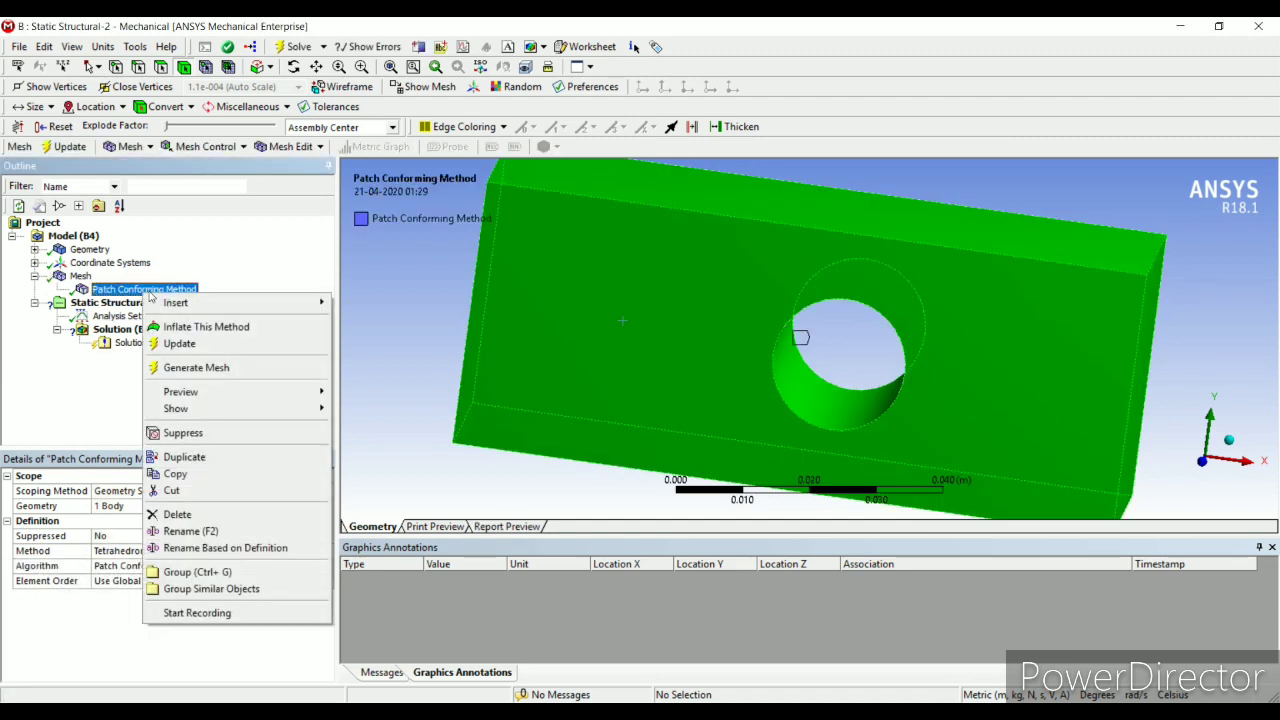
{"action": "left_click", "coordinate": [178, 327]}
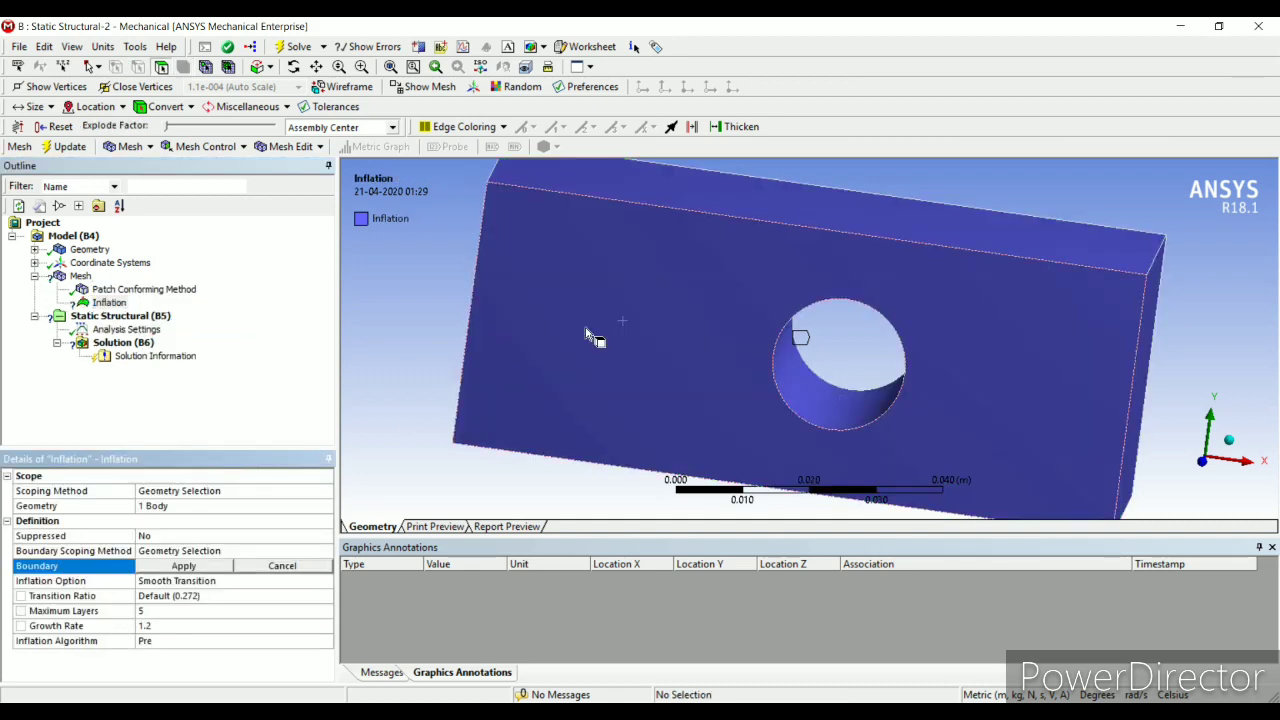
{"action": "left_click", "coordinate": [808, 308]}
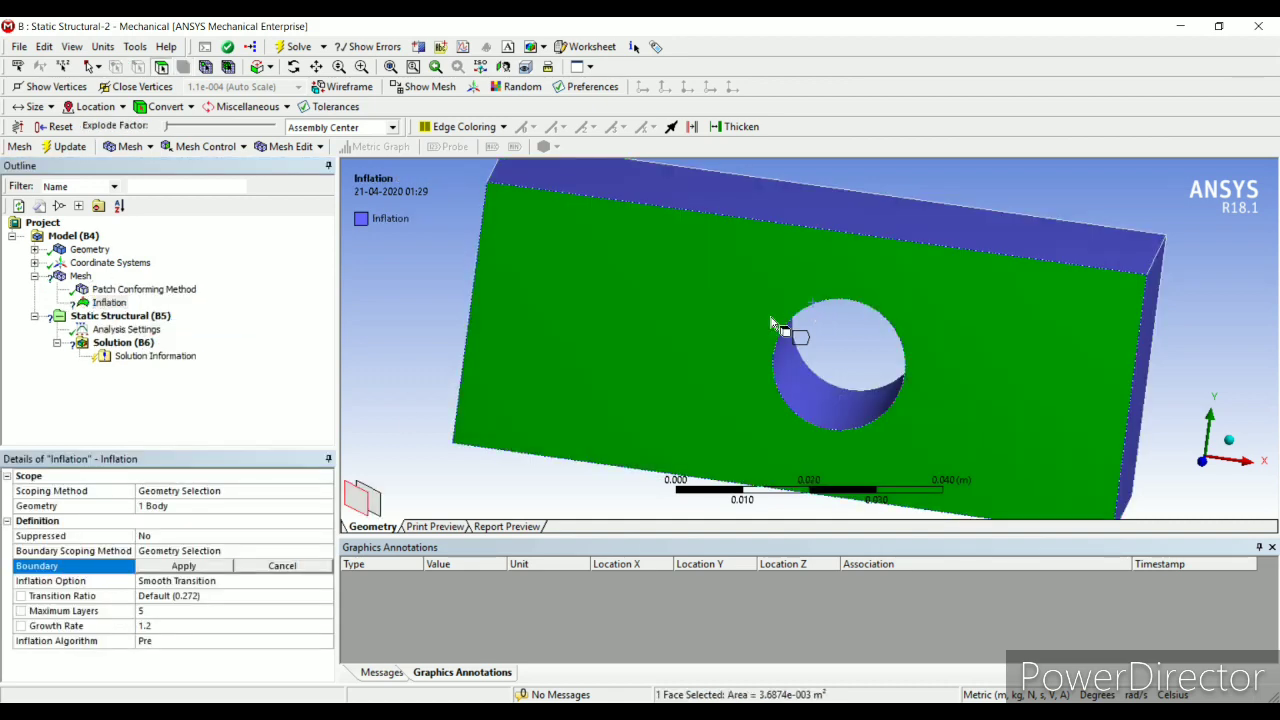
{"action": "left_click", "coordinate": [192, 566]}
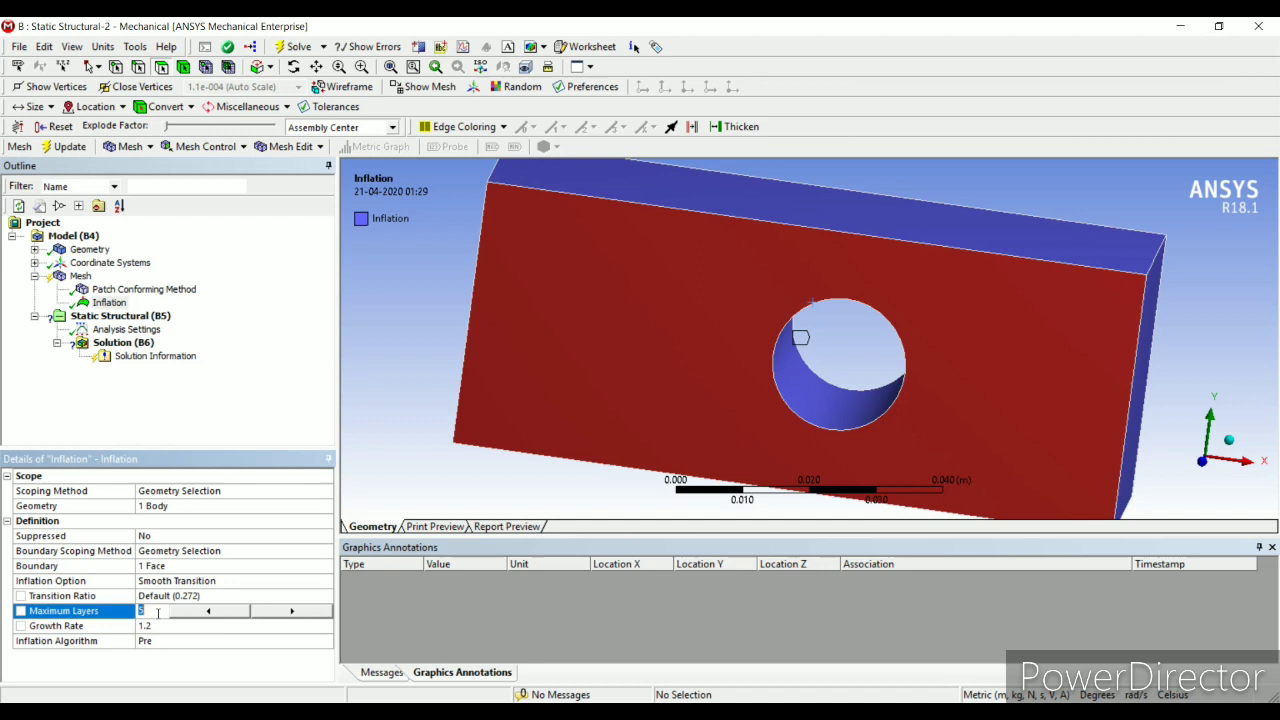
{"action": "key", "text": "Return"}
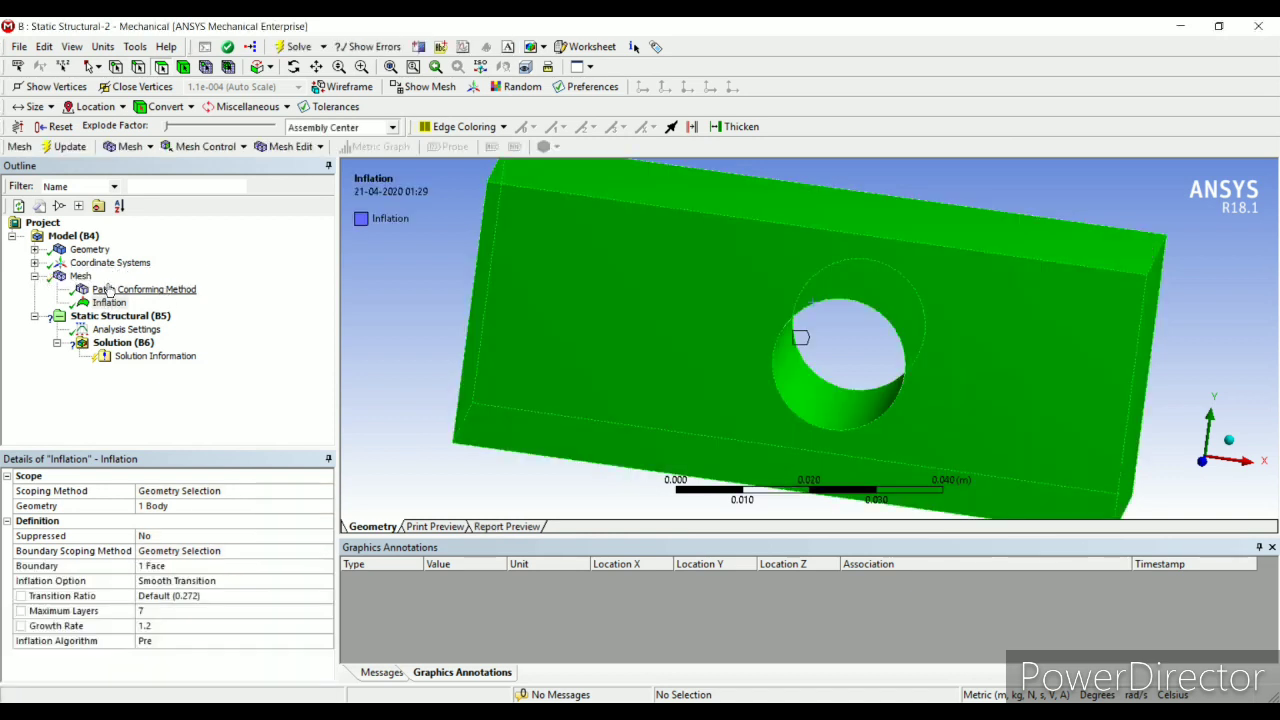
{"action": "left_click", "coordinate": [88, 278]}
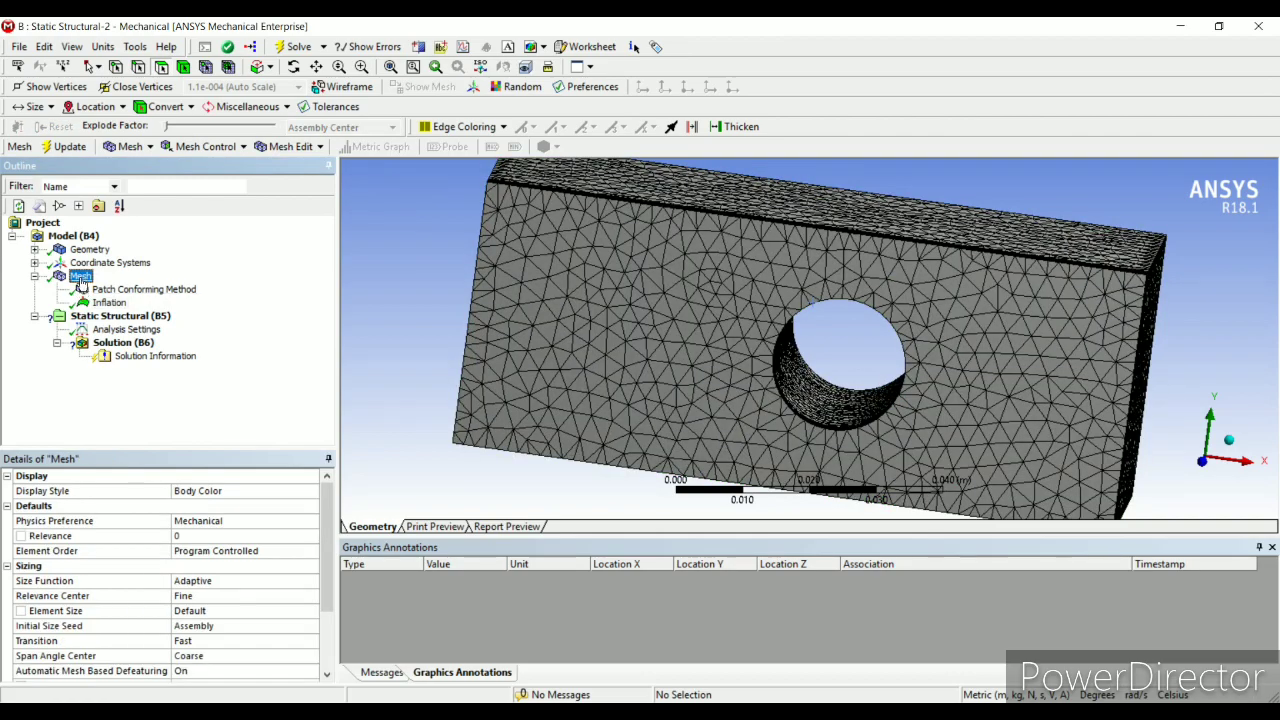
{"action": "middle_click_drag", "start_coordinate": [720, 390], "coordinate": [651, 360]}
{"action": "scroll", "coordinate": [668, 366], "scroll_direction": "up", "scroll_amount": 3}
{"action": "scroll", "coordinate": [668, 366], "scroll_direction": "up", "scroll_amount": 2}
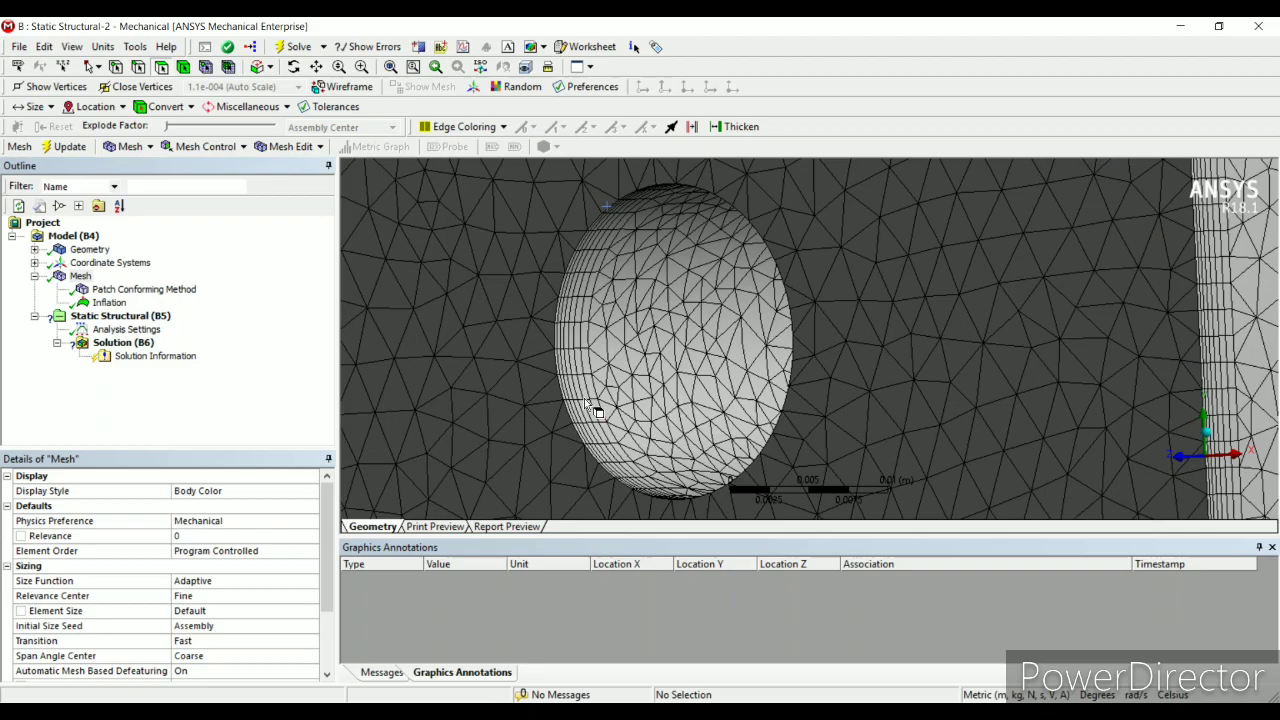
{"action": "middle_click_drag", "start_coordinate": [540, 418], "coordinate": [690, 492]}
{"action": "scroll", "coordinate": [692, 492], "scroll_direction": "down", "scroll_amount": 6}
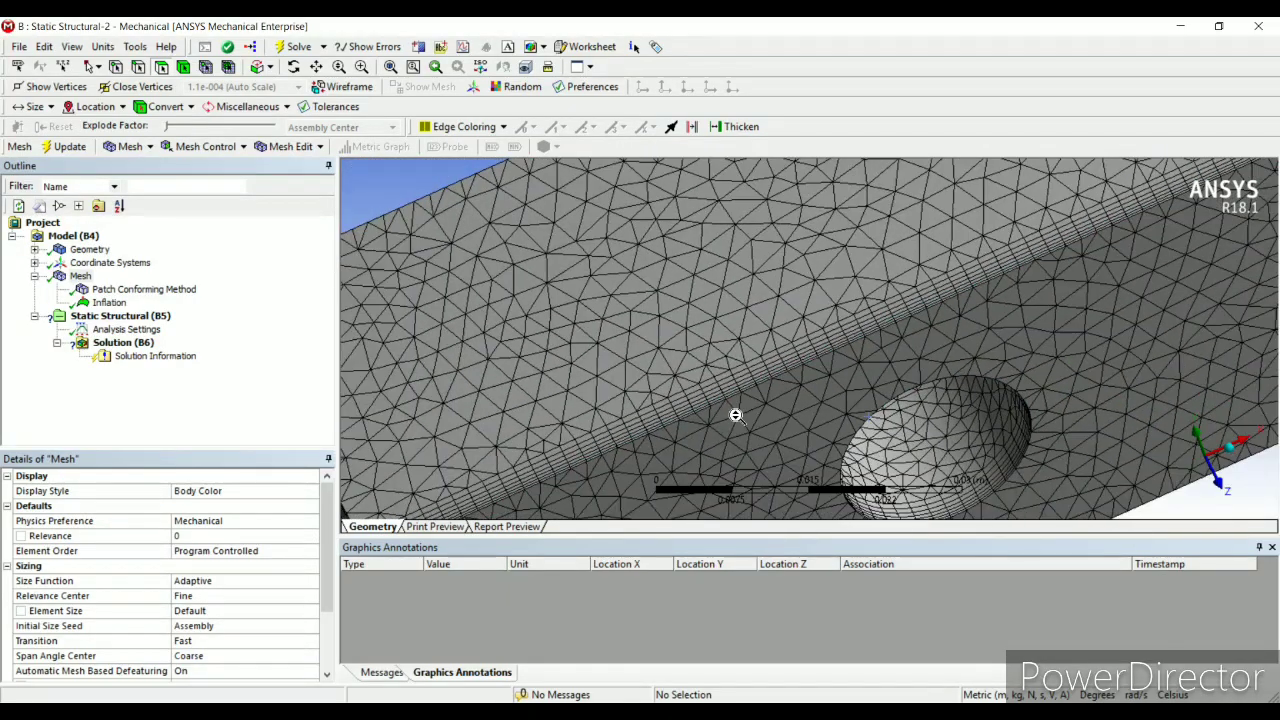
{"action": "middle_click_drag", "start_coordinate": [749, 434], "coordinate": [1032, 420]}
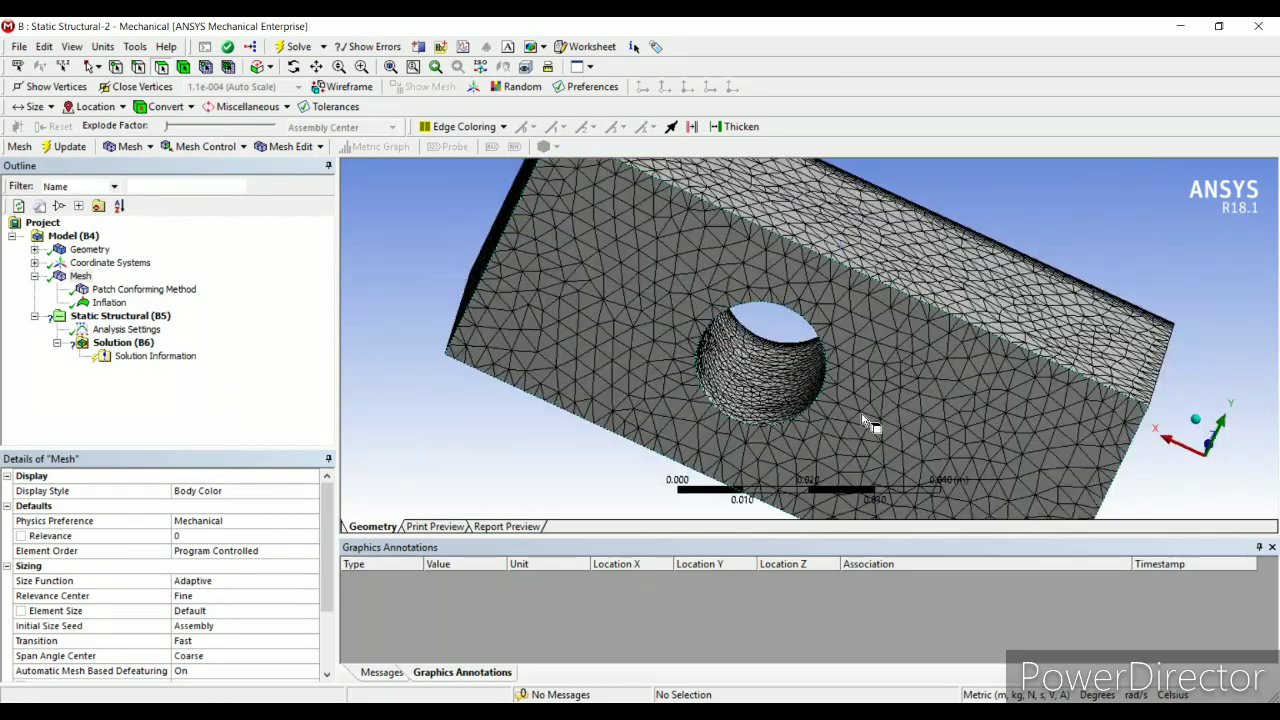
{"action": "middle_click_drag", "start_coordinate": [871, 423], "coordinate": [670, 285]}
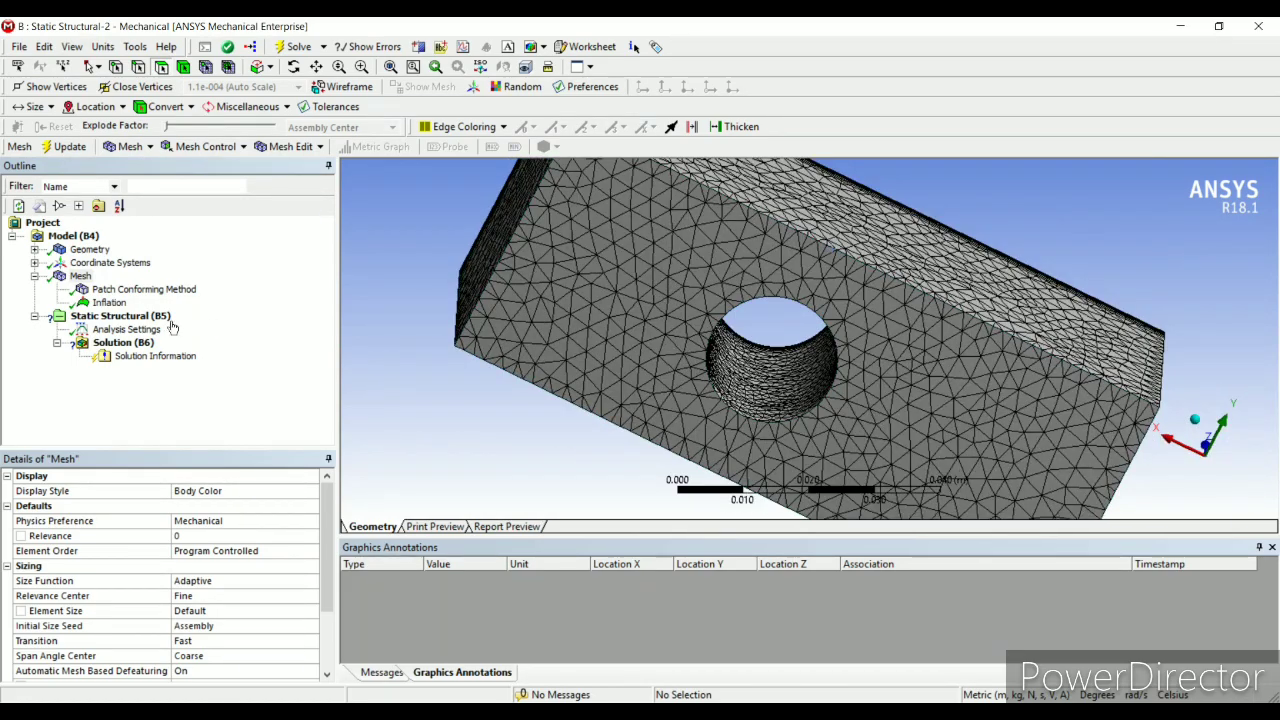
Step: Add Inflation 2 on a large plate face with 7 maximum layers and update the mesh
{"action": "left_click", "coordinate": [130, 289]}
{"action": "right_click", "coordinate": [130, 289]}
{"action": "left_click", "coordinate": [170, 322]}
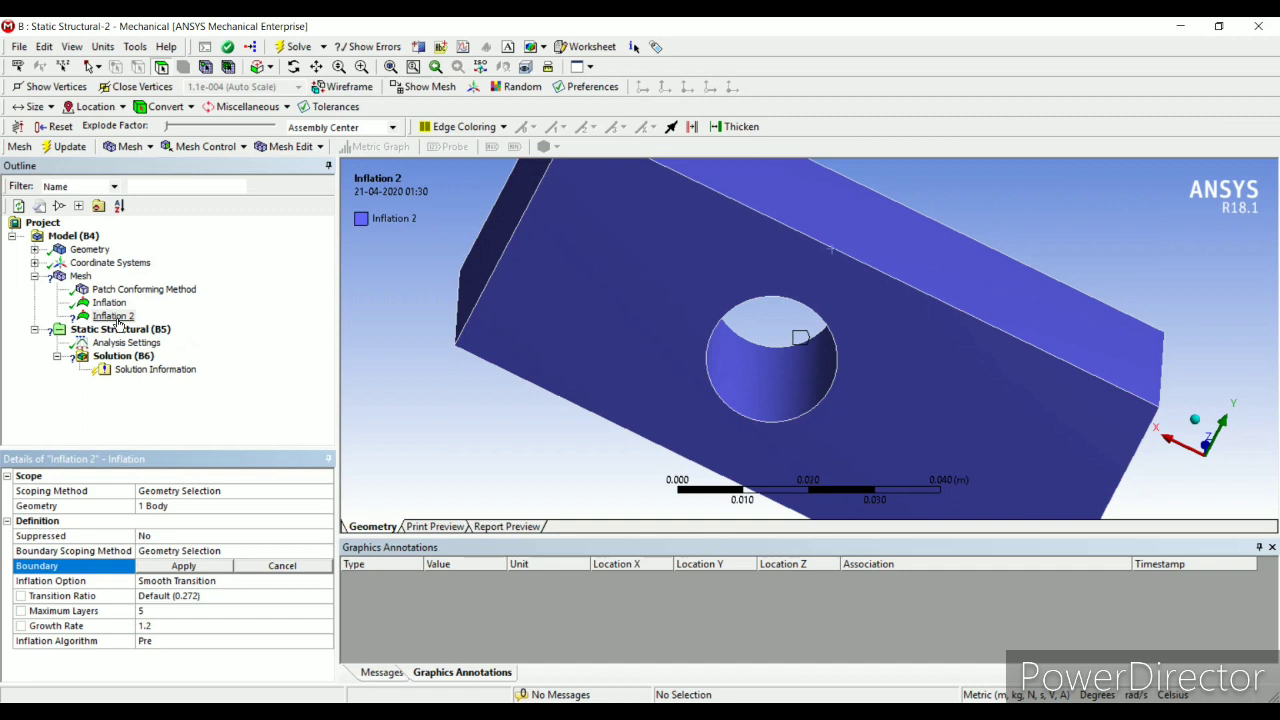
{"action": "left_click", "coordinate": [659, 300]}
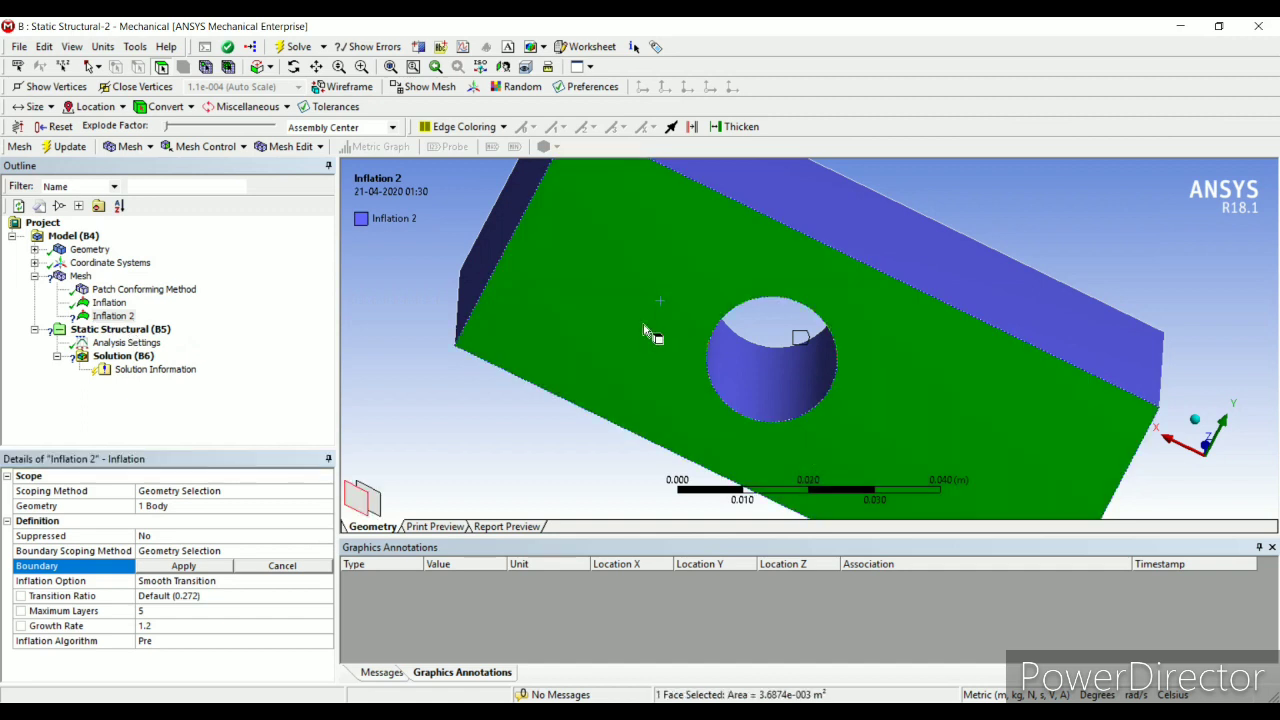
{"action": "left_click", "coordinate": [183, 567]}
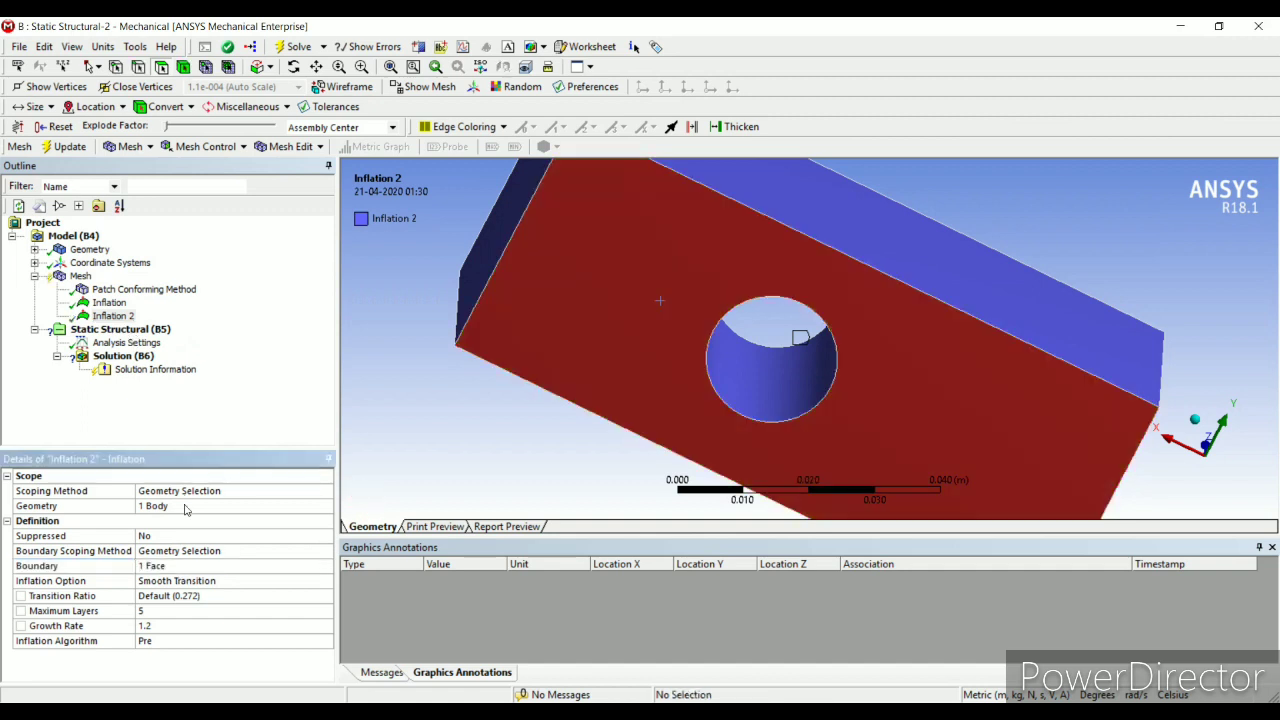
{"action": "left_click", "coordinate": [170, 612]}
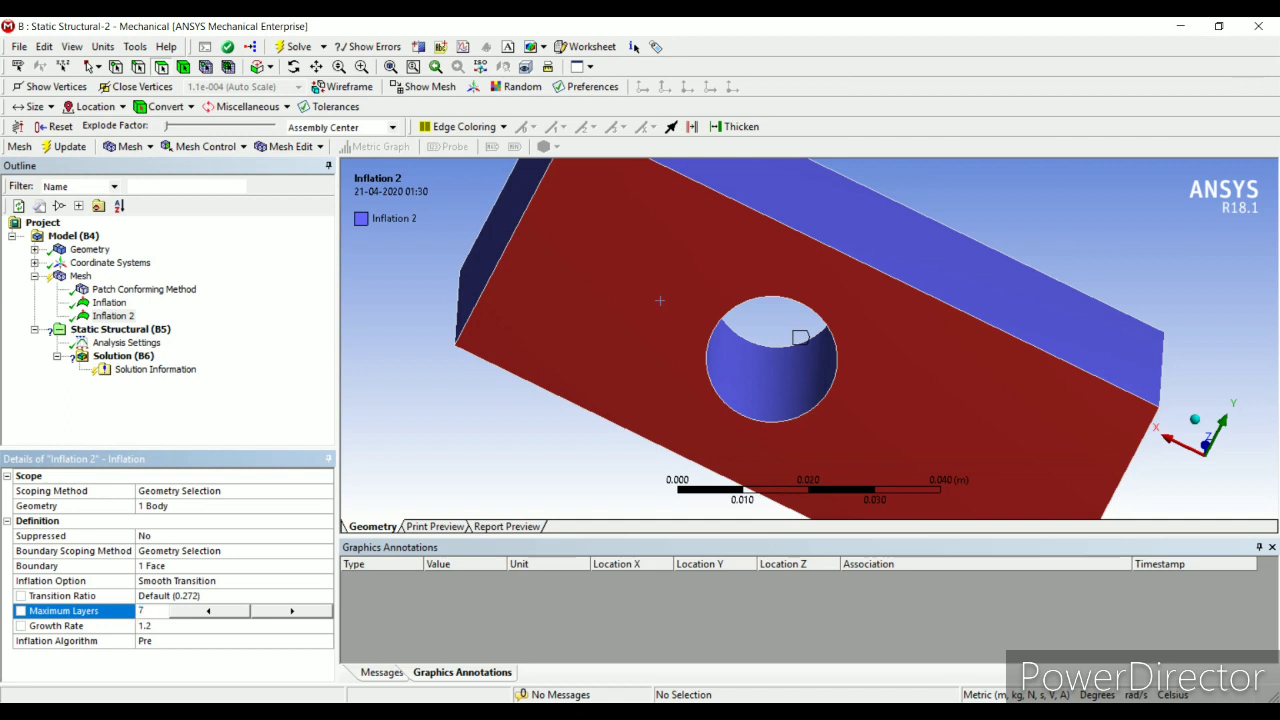
{"action": "left_click", "coordinate": [136, 612]}
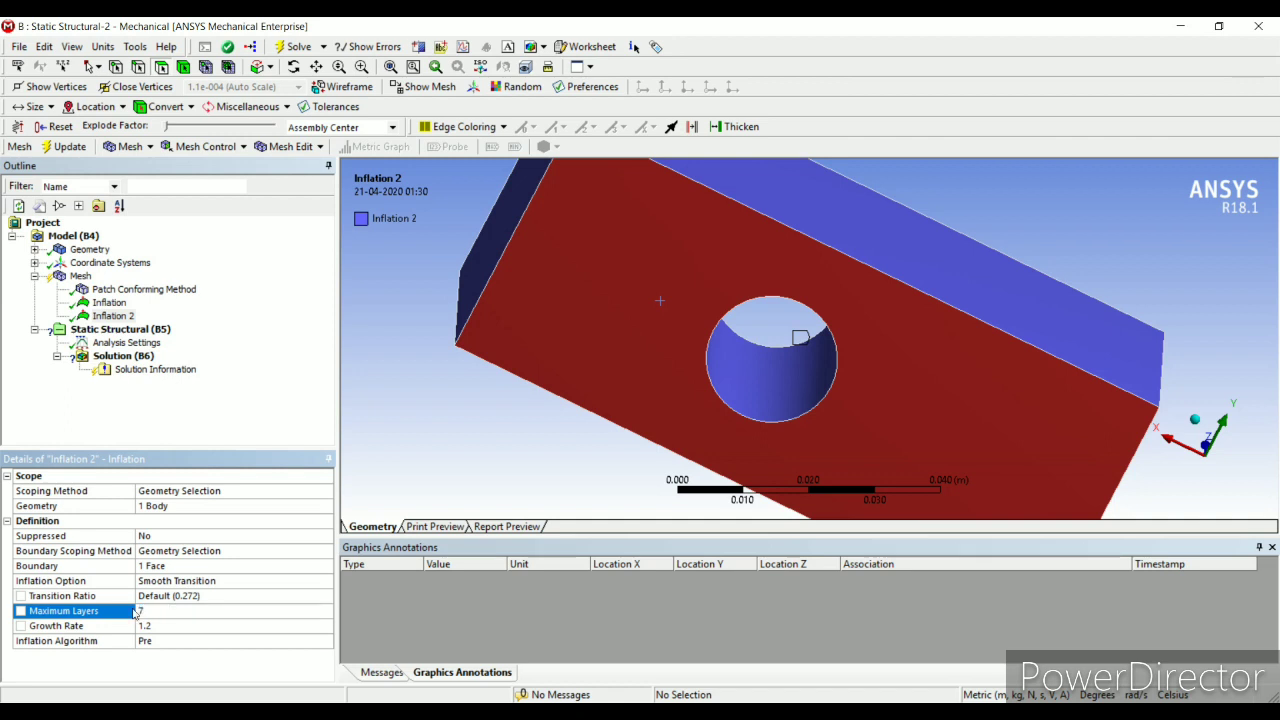
{"action": "left_click", "coordinate": [69, 147]}
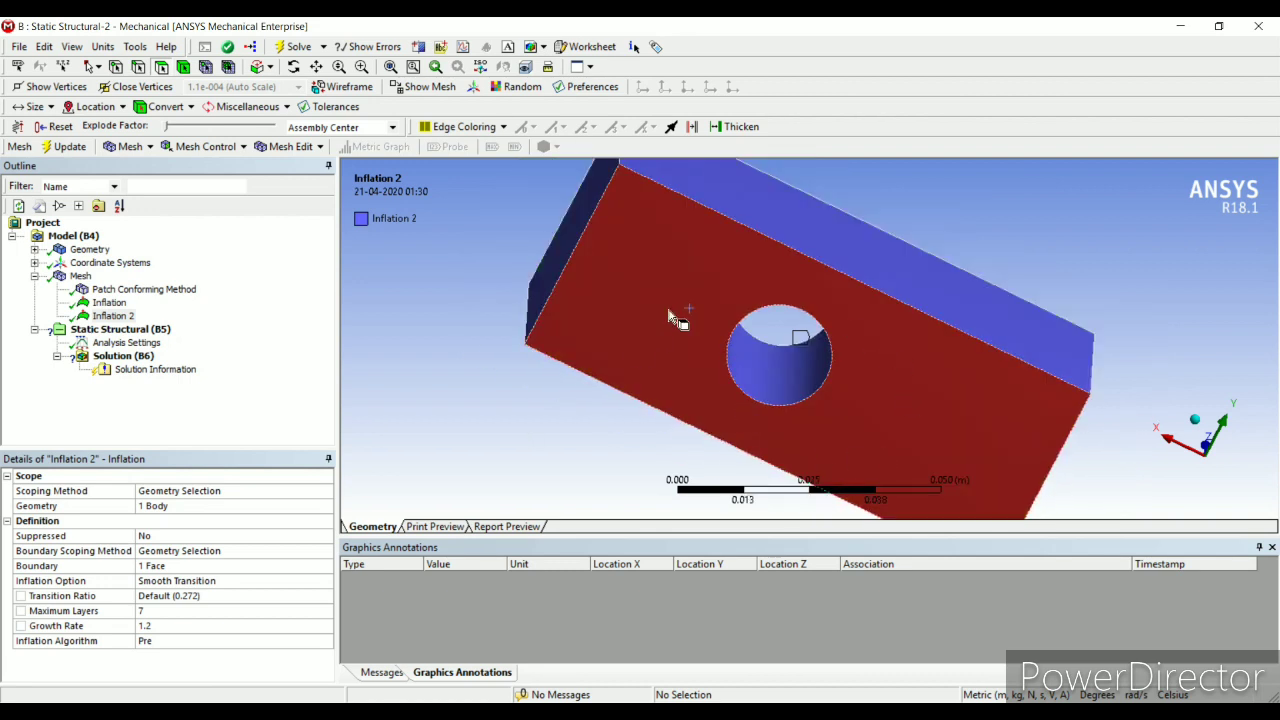
Step: Inspect the inflated mesh around the hole, then select Static Structural (B5) in the Outline
{"action": "left_click", "coordinate": [80, 277]}
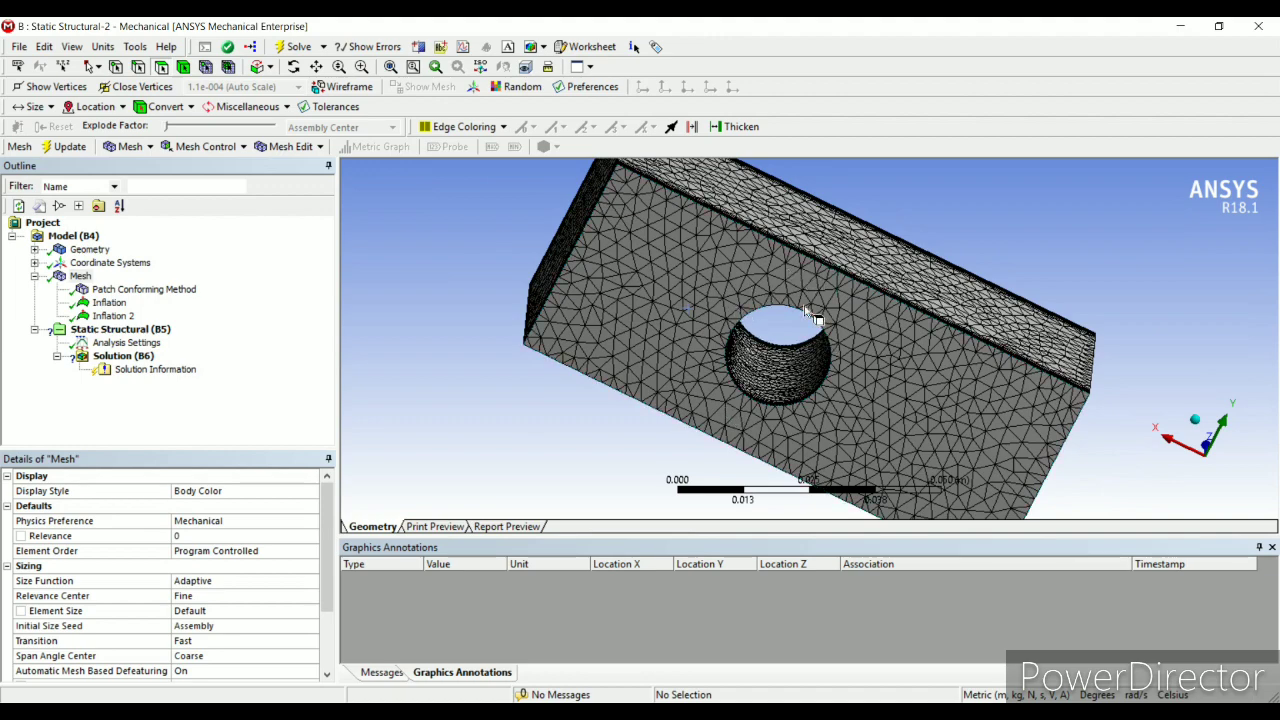
{"action": "middle_click_drag", "start_coordinate": [752, 312], "coordinate": [905, 412]}
{"action": "scroll", "coordinate": [905, 410], "scroll_direction": "up", "scroll_amount": 5}
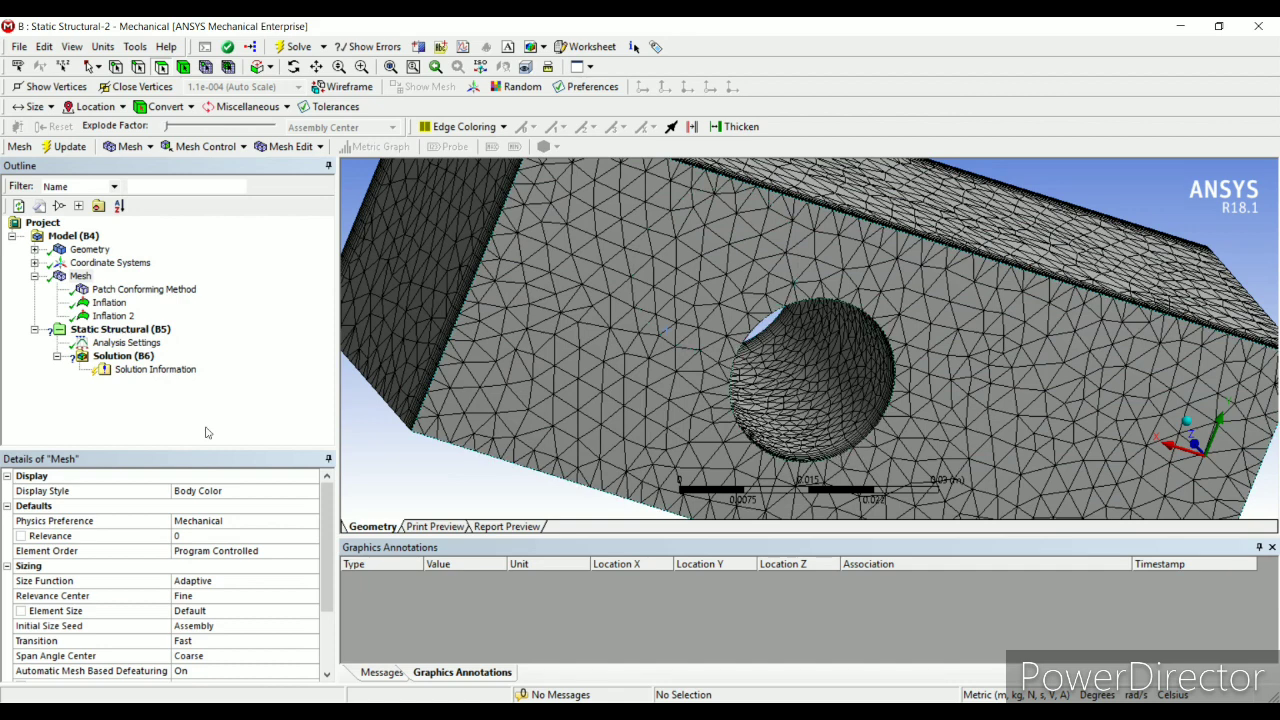
{"action": "left_click", "coordinate": [118, 329]}
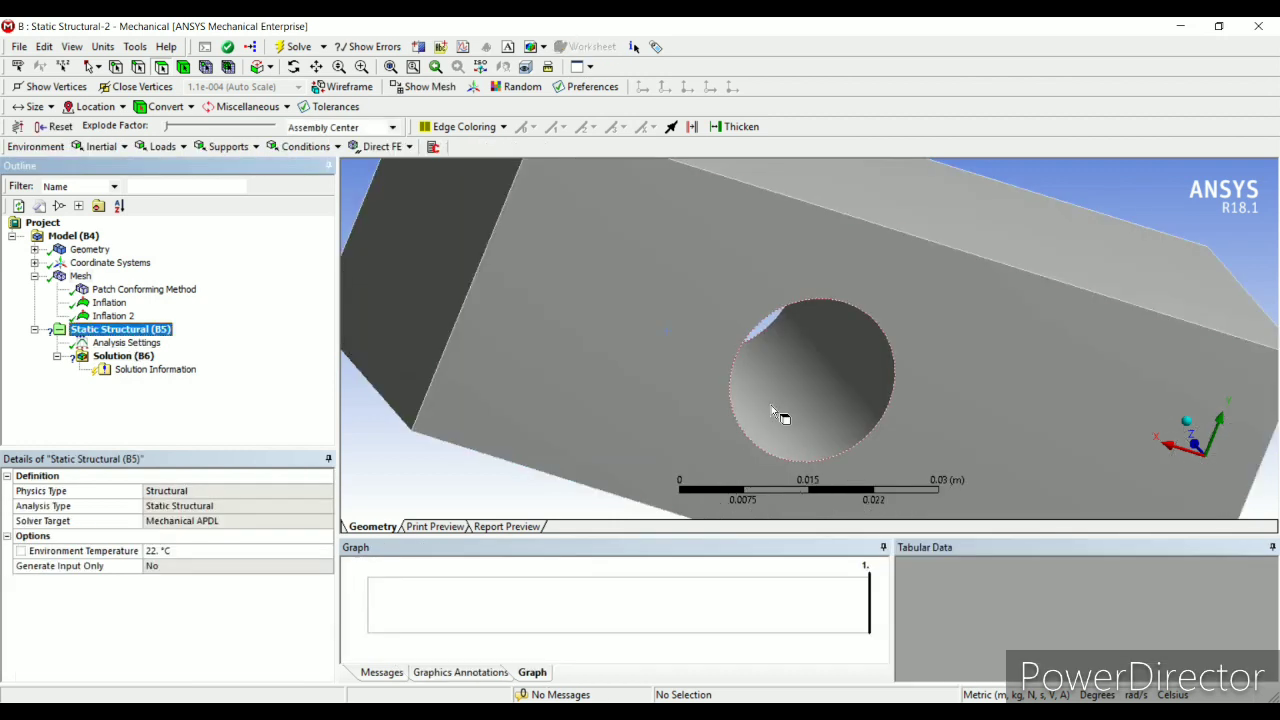
Step: Insert a Fixed Support on a selected side face of the block
{"action": "middle_click_drag", "start_coordinate": [771, 405], "coordinate": [771, 433]}
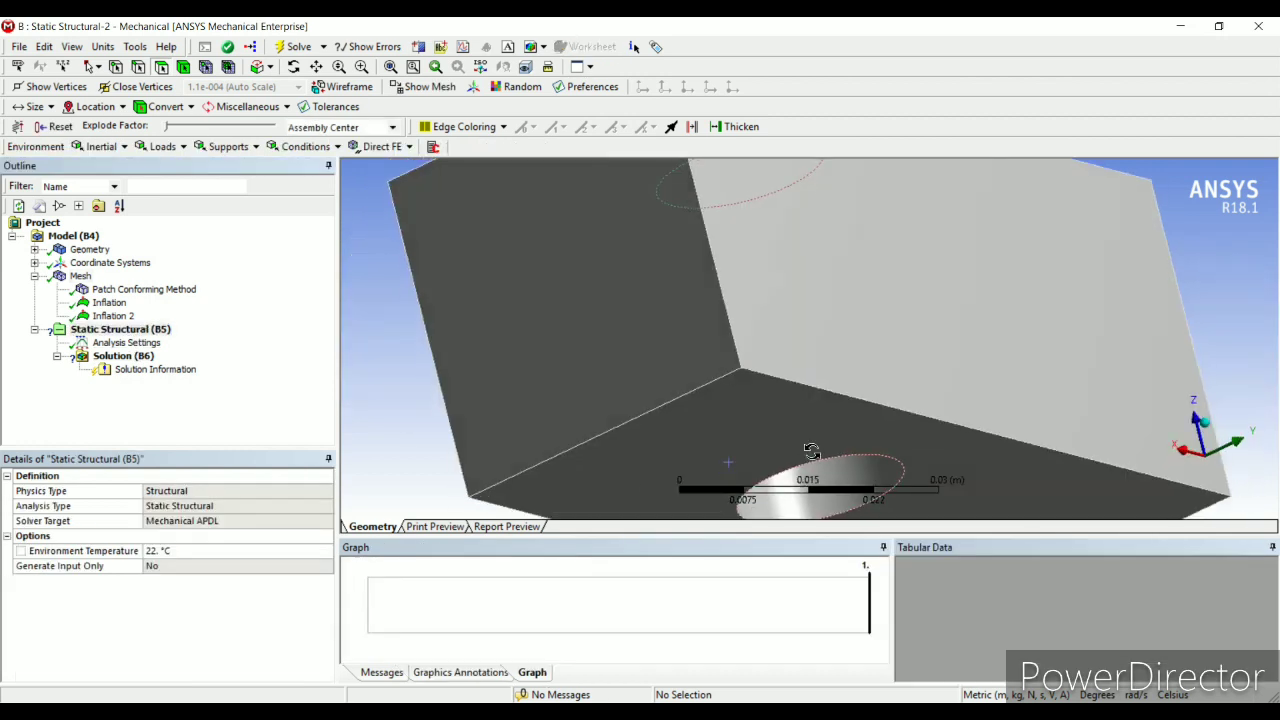
{"action": "left_click", "coordinate": [660, 337]}
{"action": "right_click", "coordinate": [660, 337]}
{"action": "mouse_move", "coordinate": [700, 340]}
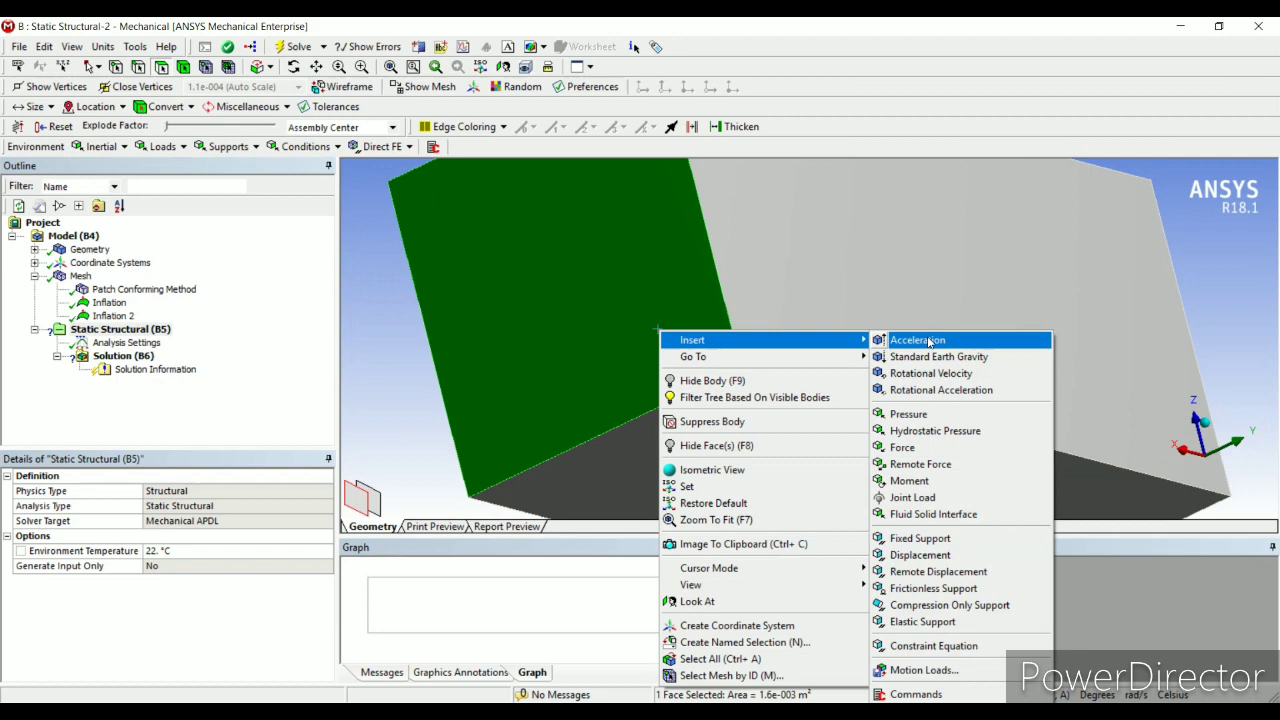
{"action": "left_click", "coordinate": [920, 538]}
Step: Re-scope the Fixed Support's geometry to the block's left end face
{"action": "middle_click_drag", "start_coordinate": [1014, 414], "coordinate": [1051, 374]}
{"action": "middle_click_drag", "start_coordinate": [797, 345], "coordinate": [763, 360]}
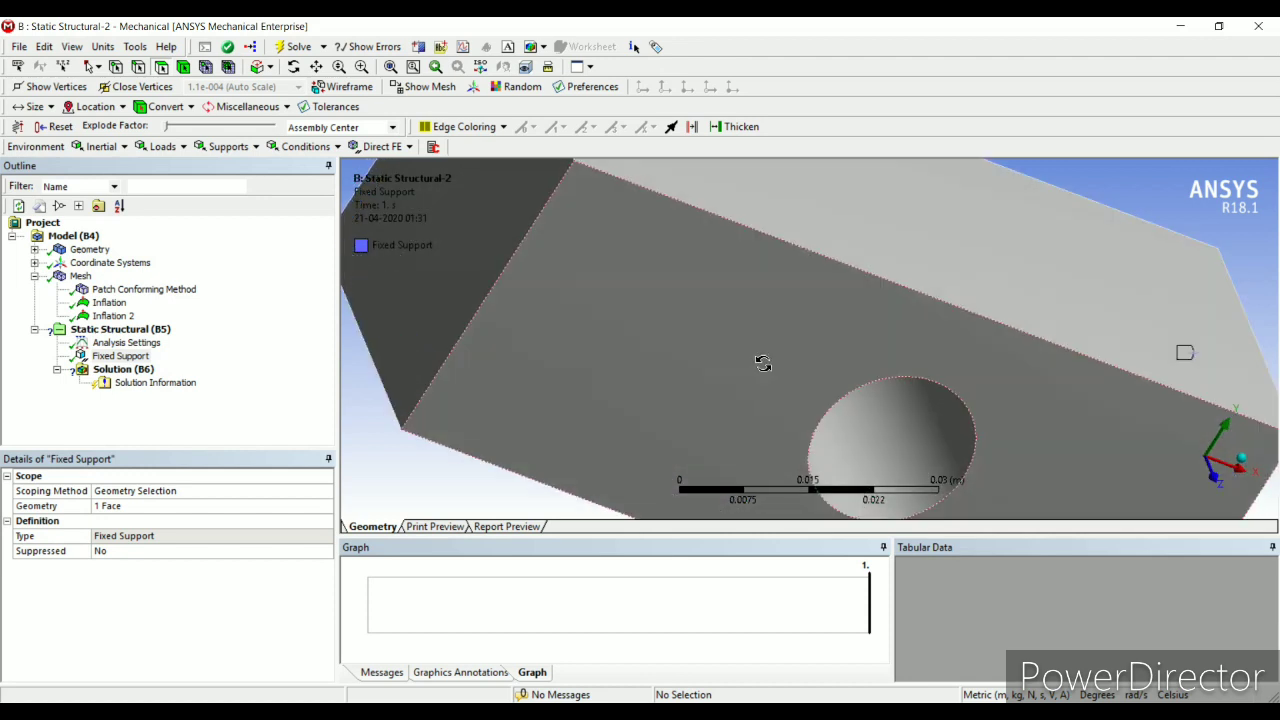
{"action": "scroll", "coordinate": [569, 264], "scroll_direction": "down", "scroll_amount": 2}
{"action": "scroll", "coordinate": [569, 264], "scroll_direction": "down", "scroll_amount": 1}
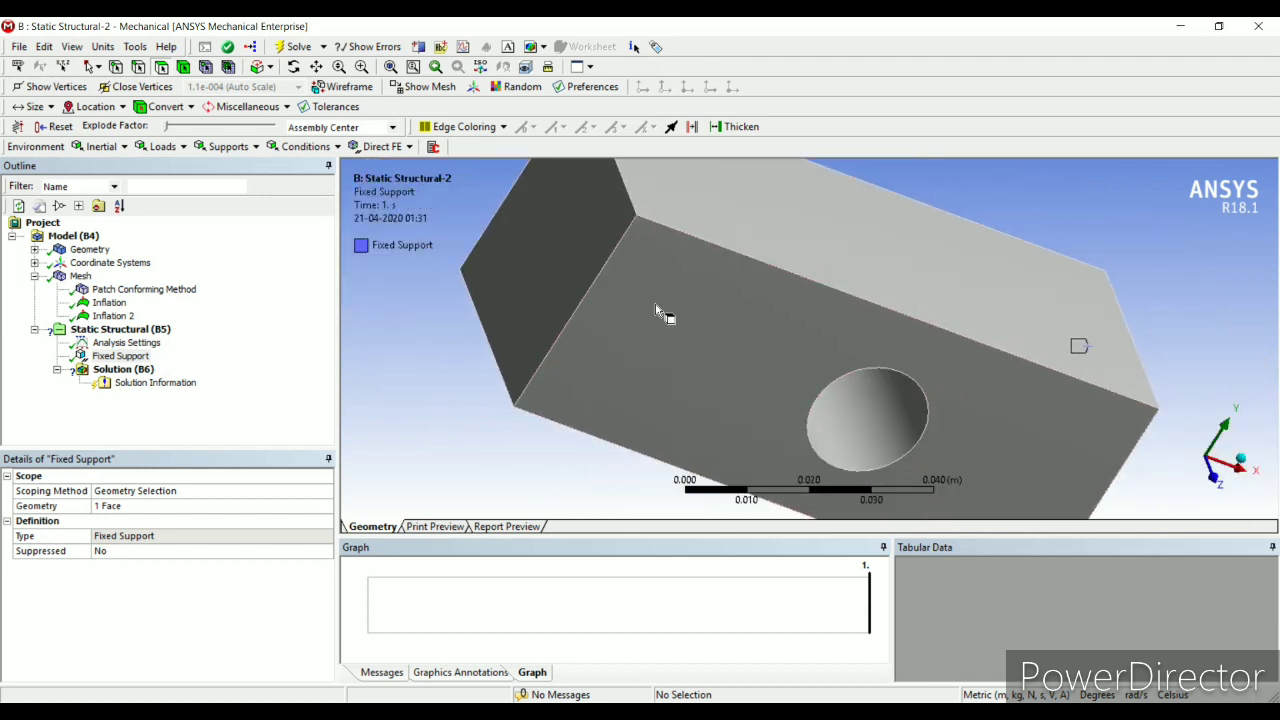
{"action": "left_click", "coordinate": [153, 360]}
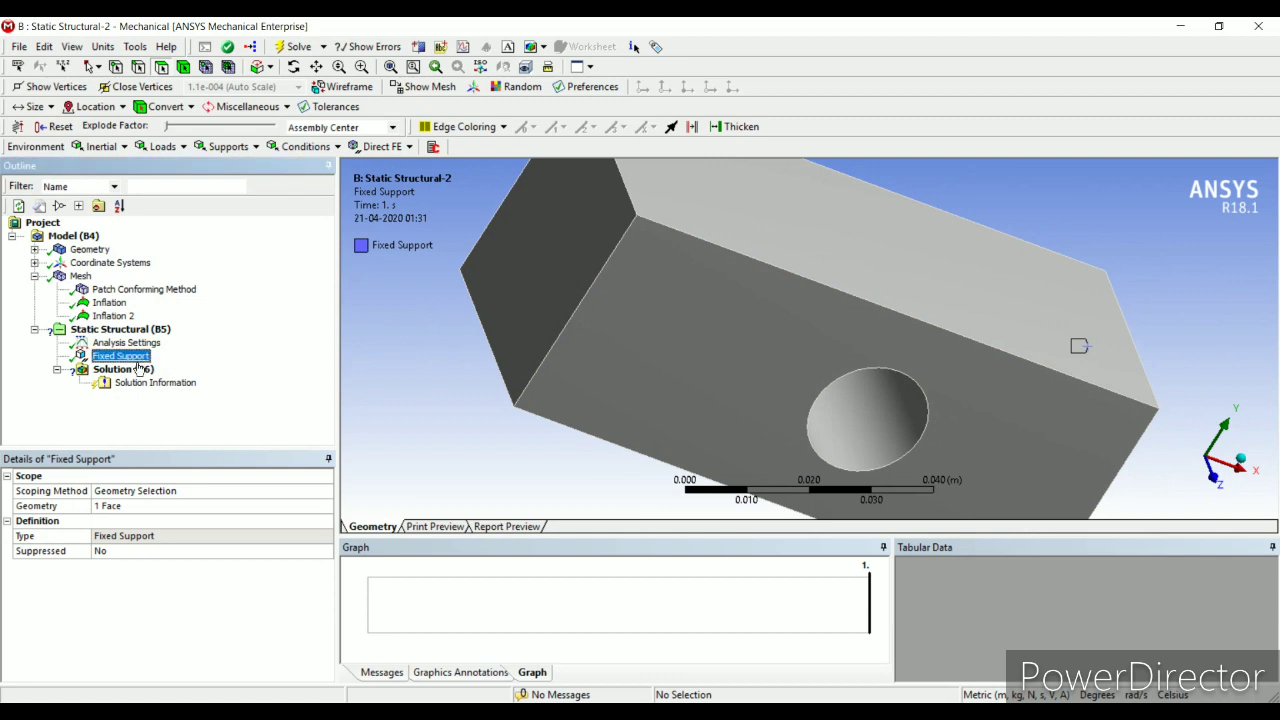
{"action": "left_click", "coordinate": [128, 506]}
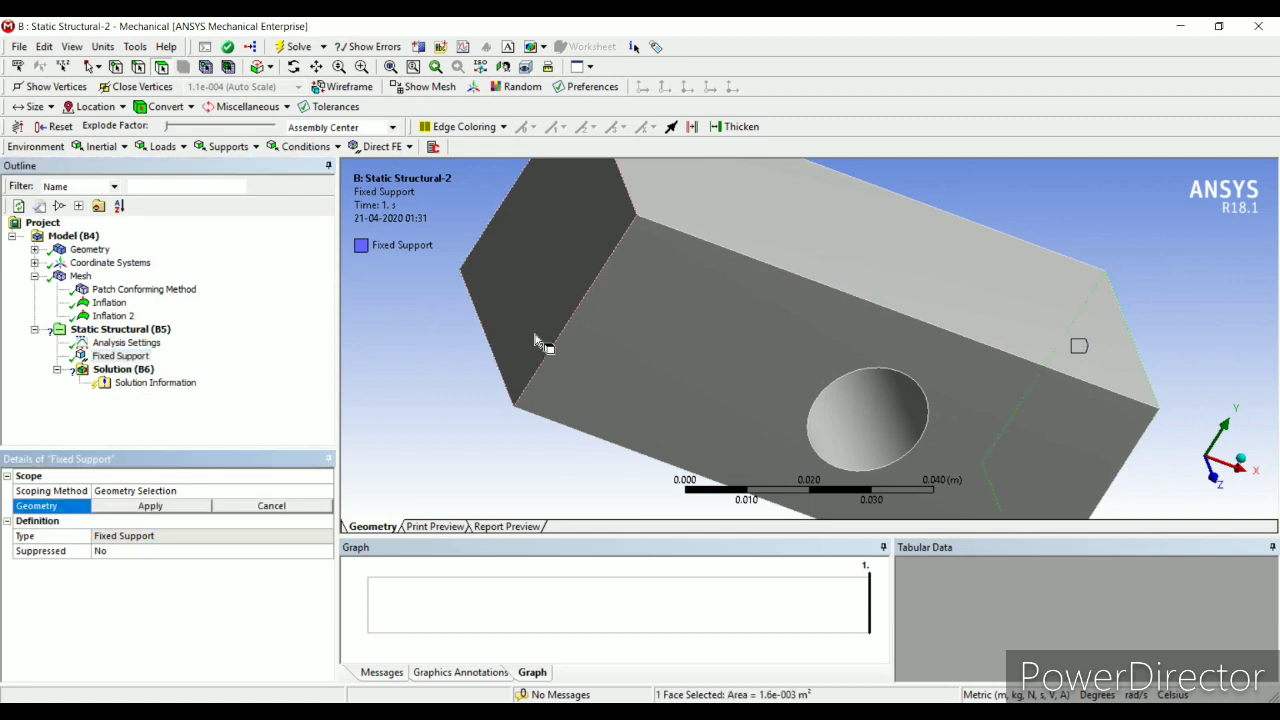
{"action": "left_click", "coordinate": [586, 271]}
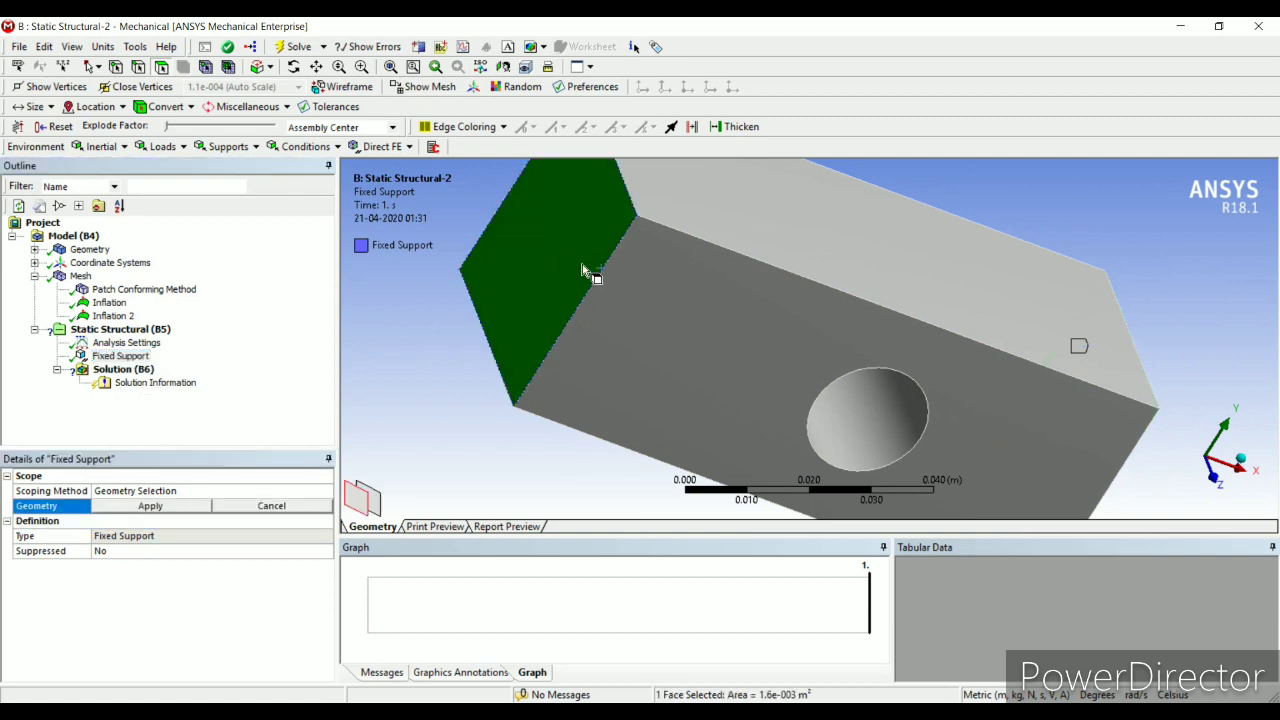
{"action": "left_click", "coordinate": [150, 506]}
Step: Insert a Force on the block's right end face
{"action": "middle_click_drag", "start_coordinate": [951, 466], "coordinate": [1068, 84]}
{"action": "right_click", "coordinate": [1068, 84]}
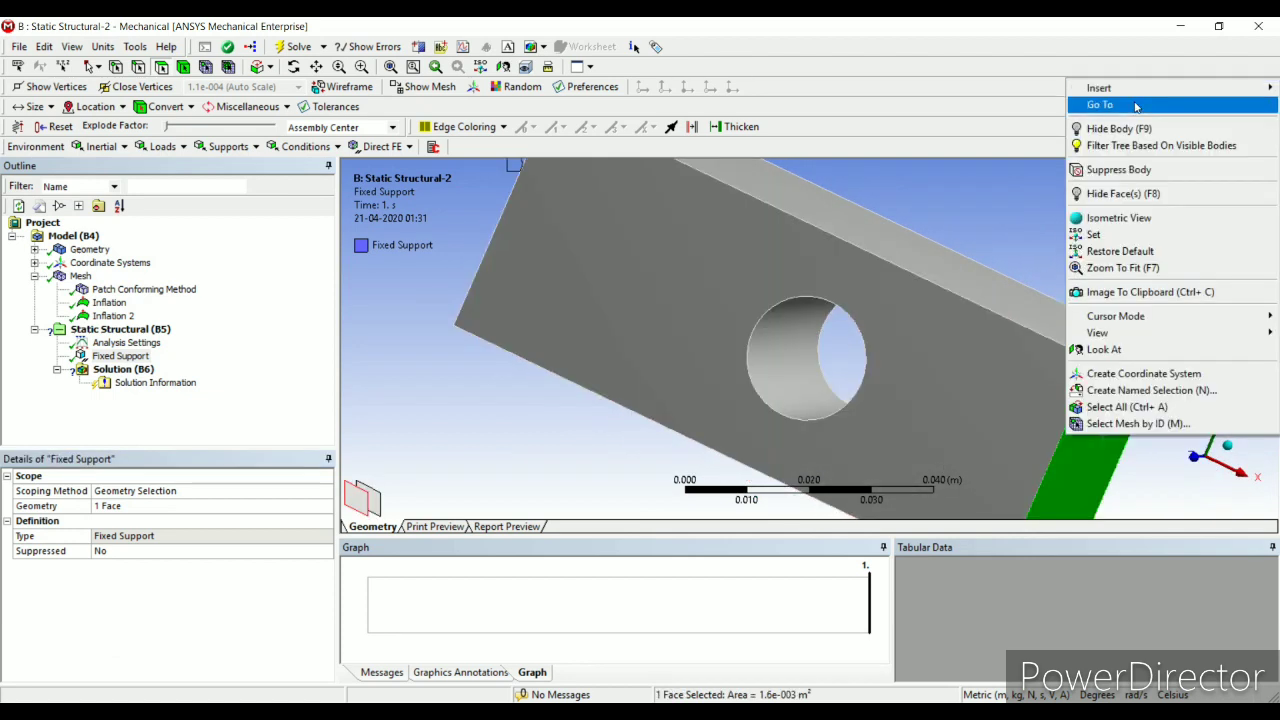
{"action": "mouse_move", "coordinate": [1112, 92]}
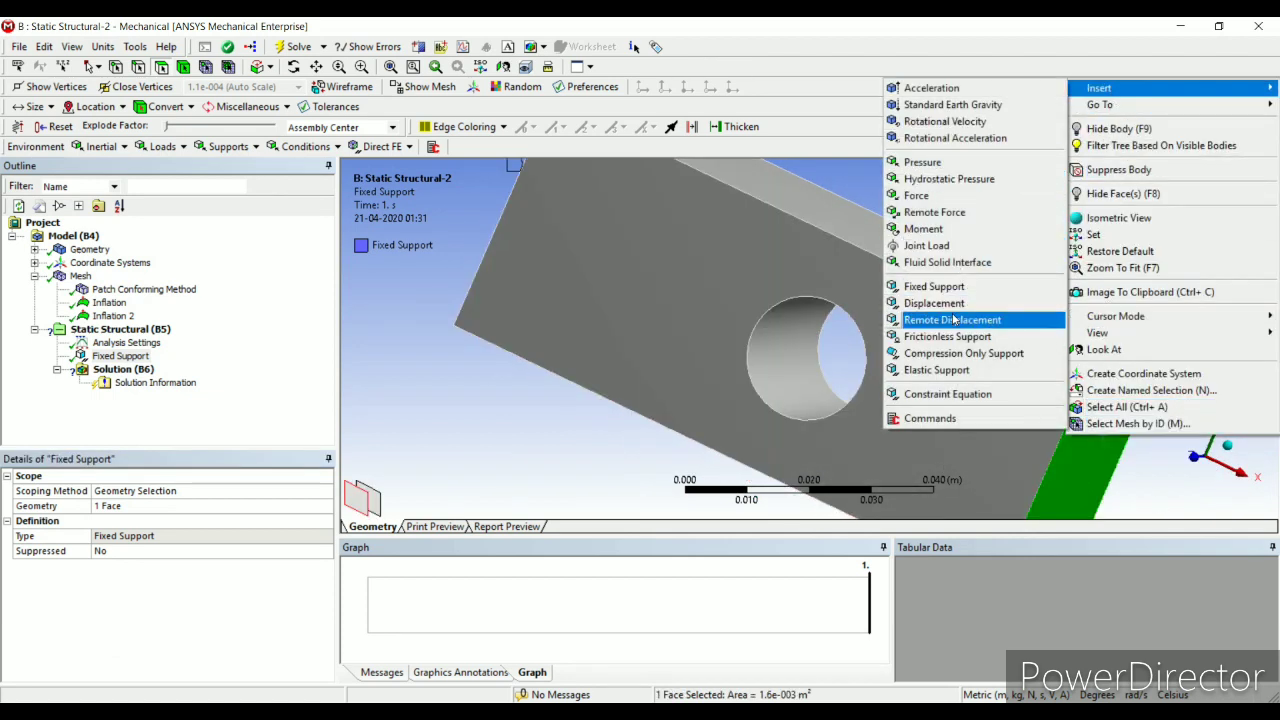
{"action": "left_click", "coordinate": [956, 197]}
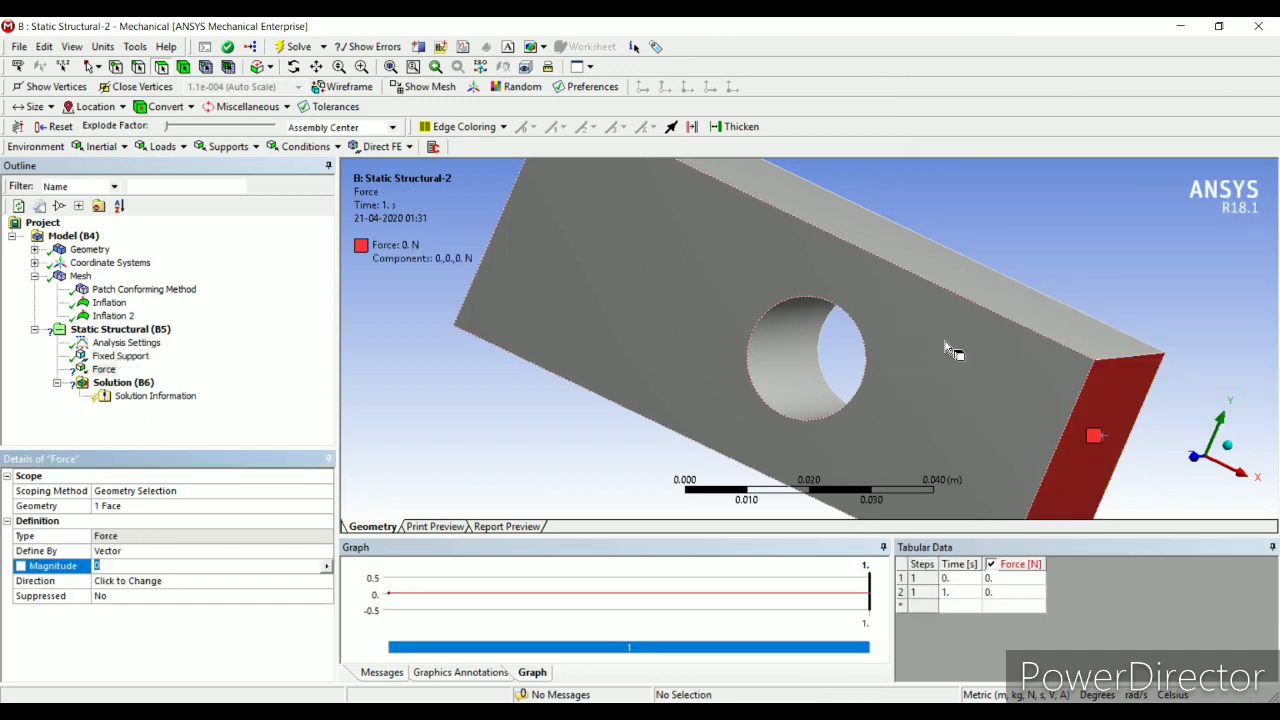
Step: Define the force by components with an X component of 50000 N
{"action": "middle_click_drag", "start_coordinate": [1035, 408], "coordinate": [443, 509]}
{"action": "left_click", "coordinate": [312, 550]}
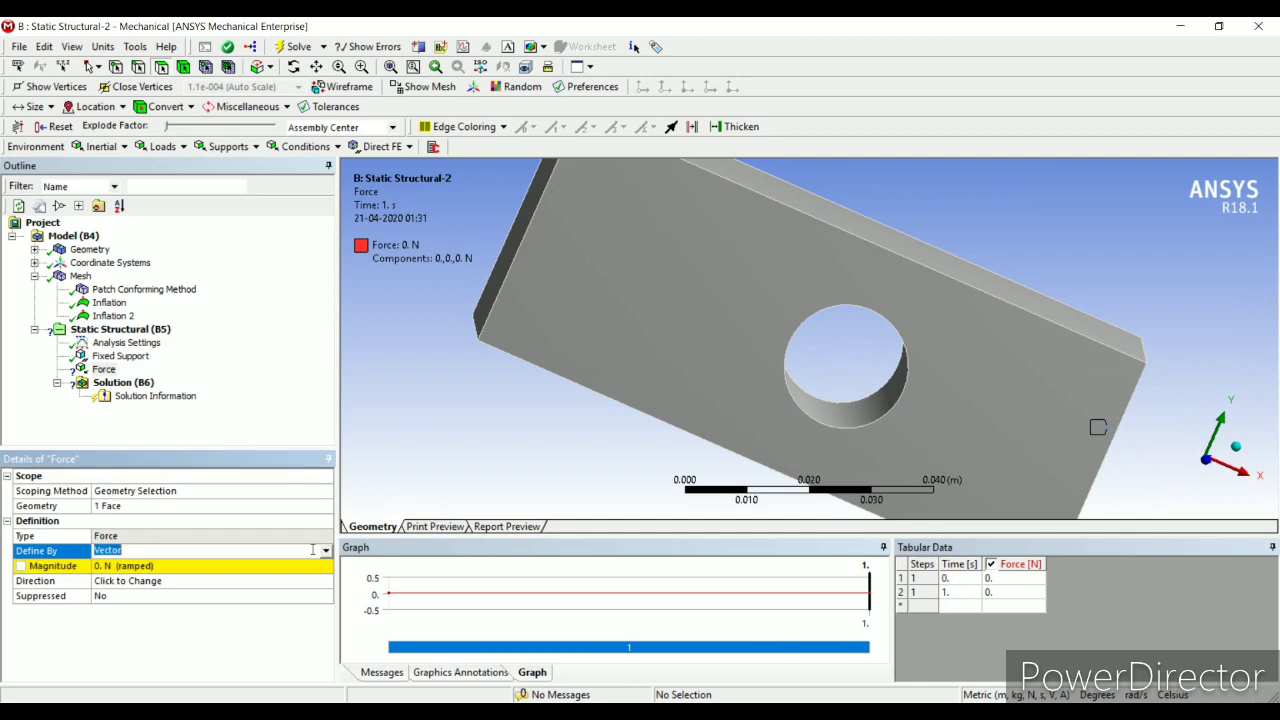
{"action": "left_click", "coordinate": [325, 552]}
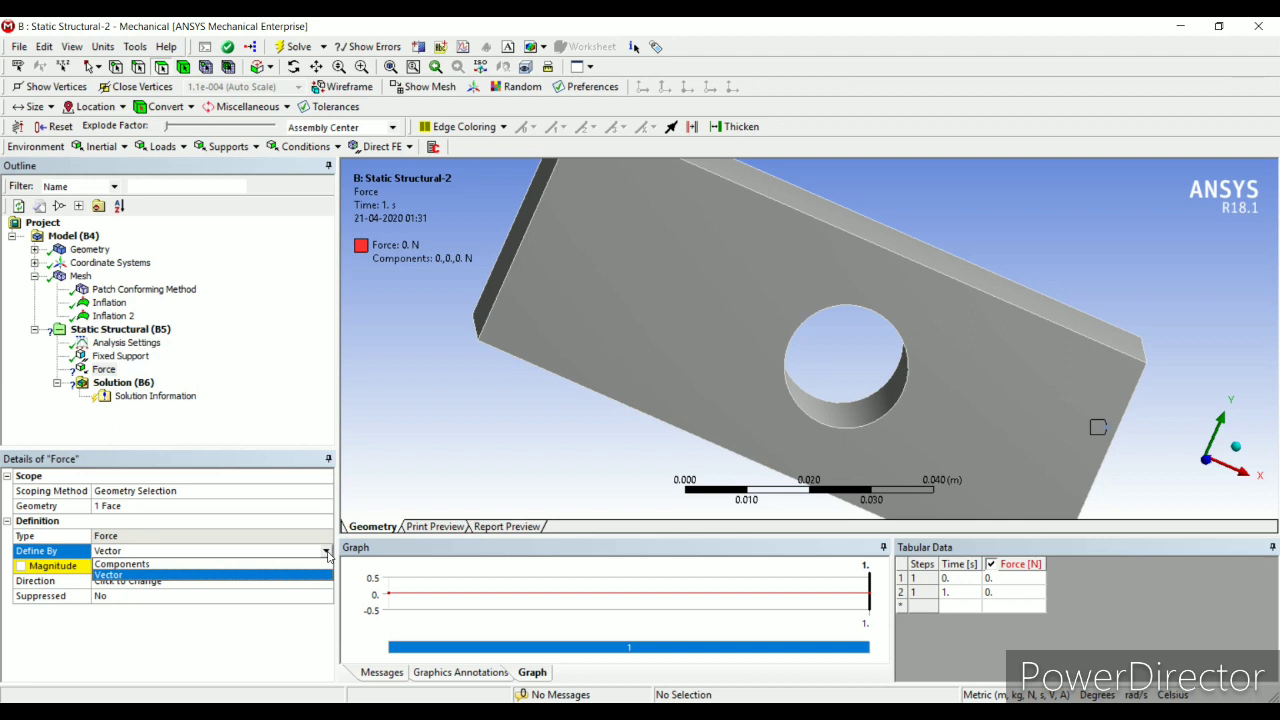
{"action": "left_click", "coordinate": [282, 563]}
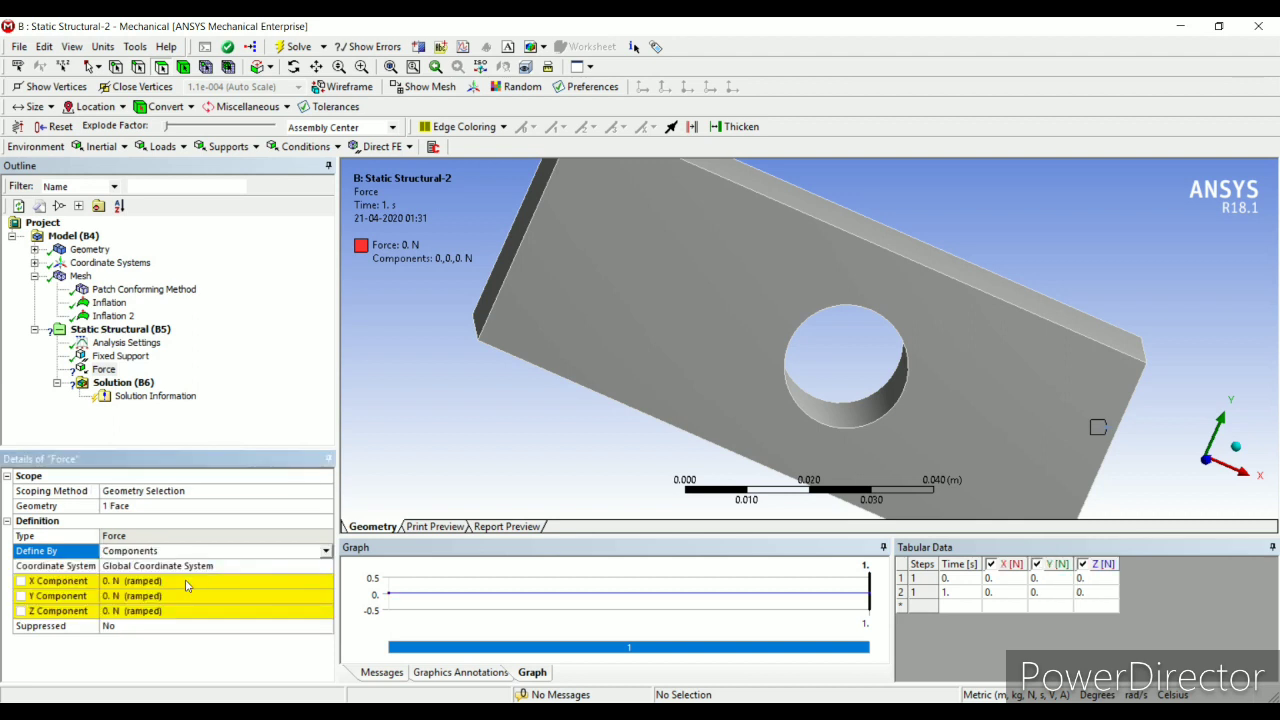
{"action": "left_click", "coordinate": [186, 580]}
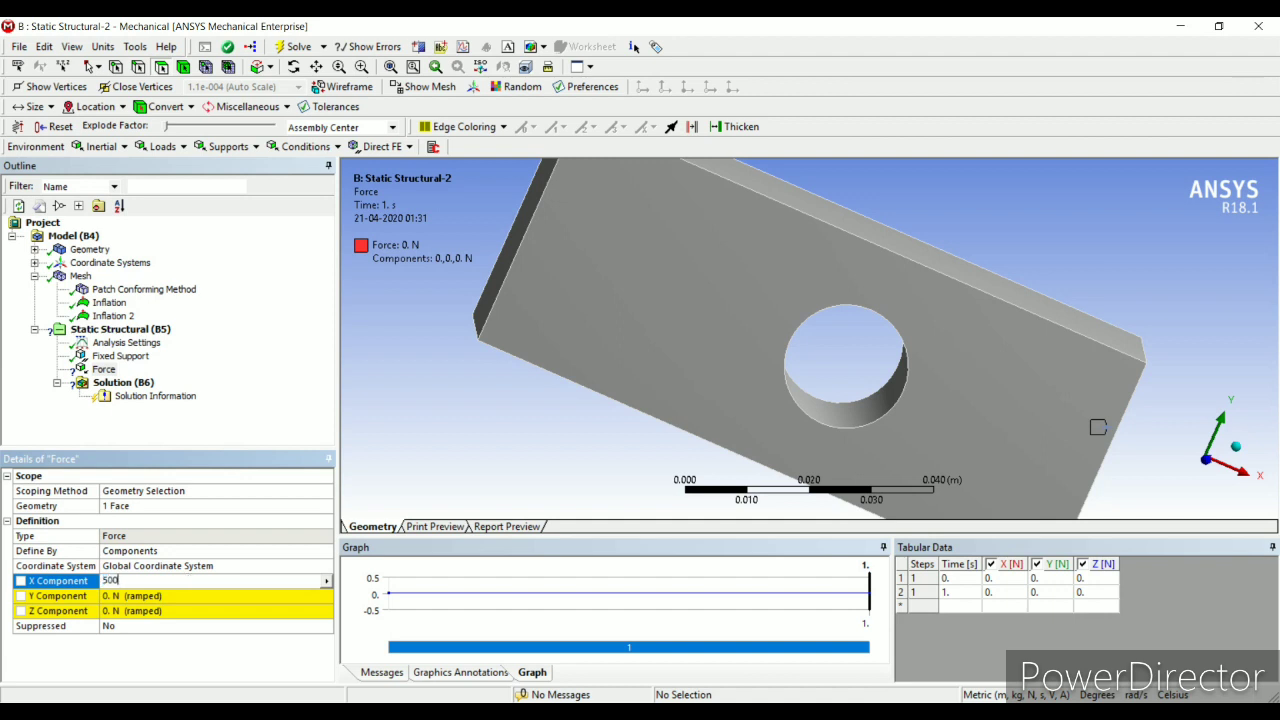
{"action": "key", "text": "Return"}
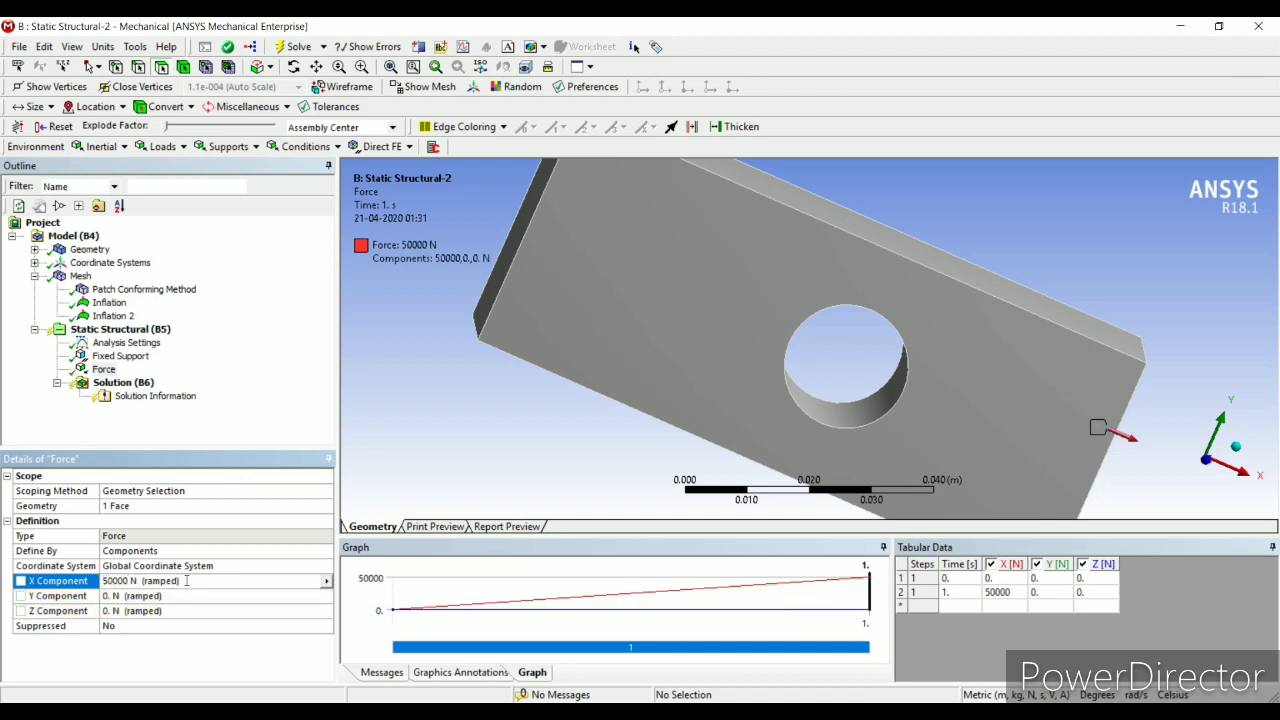
Step: Add Directional Deformation, Equivalent Elastic Strain and Equivalent Stress results under Solution
{"action": "left_click", "coordinate": [132, 383]}
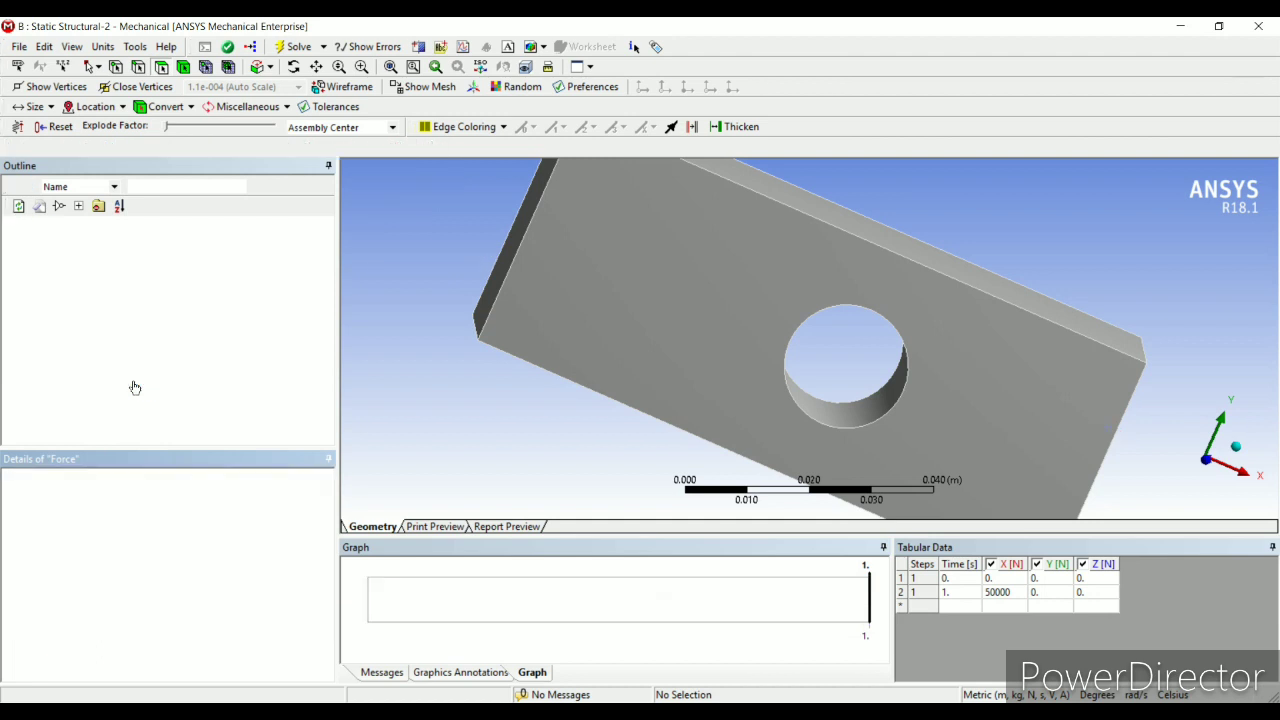
{"action": "right_click", "coordinate": [134, 386]}
{"action": "mouse_move", "coordinate": [230, 391]}
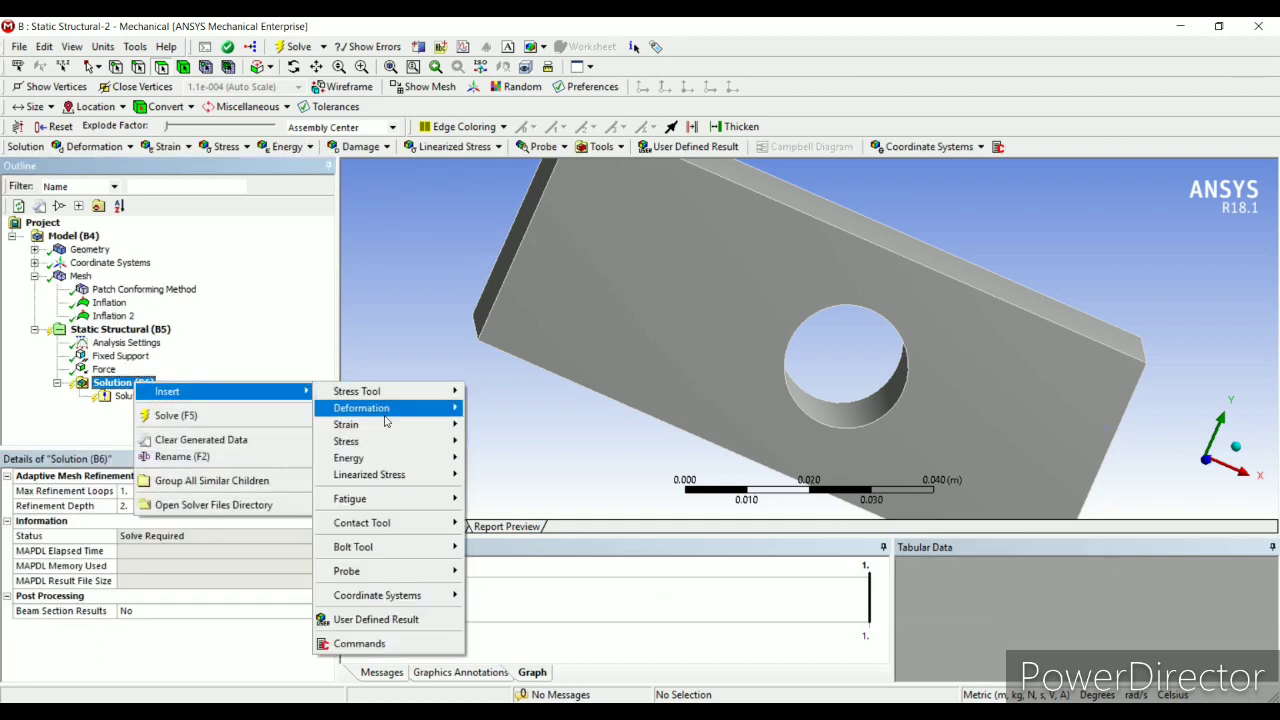
{"action": "mouse_move", "coordinate": [390, 412]}
{"action": "left_click", "coordinate": [500, 424]}
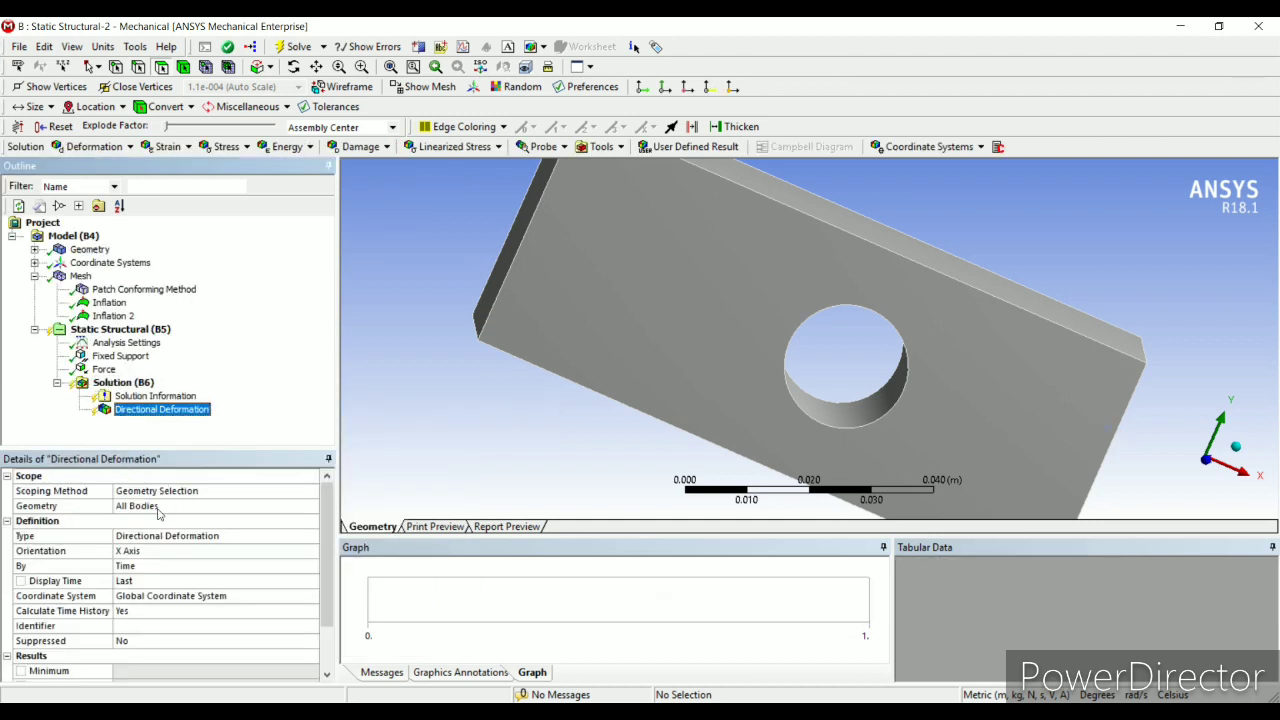
{"action": "left_click", "coordinate": [128, 383]}
{"action": "right_click", "coordinate": [147, 384]}
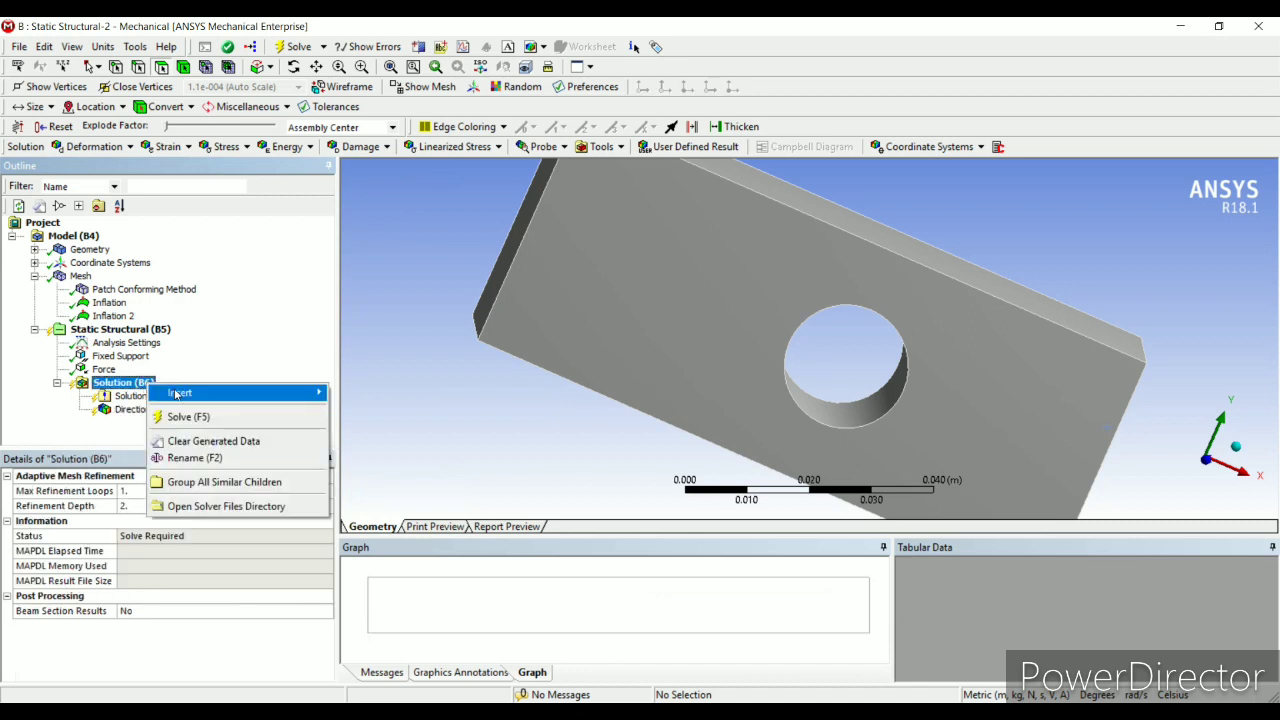
{"action": "mouse_move", "coordinate": [230, 392]}
{"action": "mouse_move", "coordinate": [400, 425]}
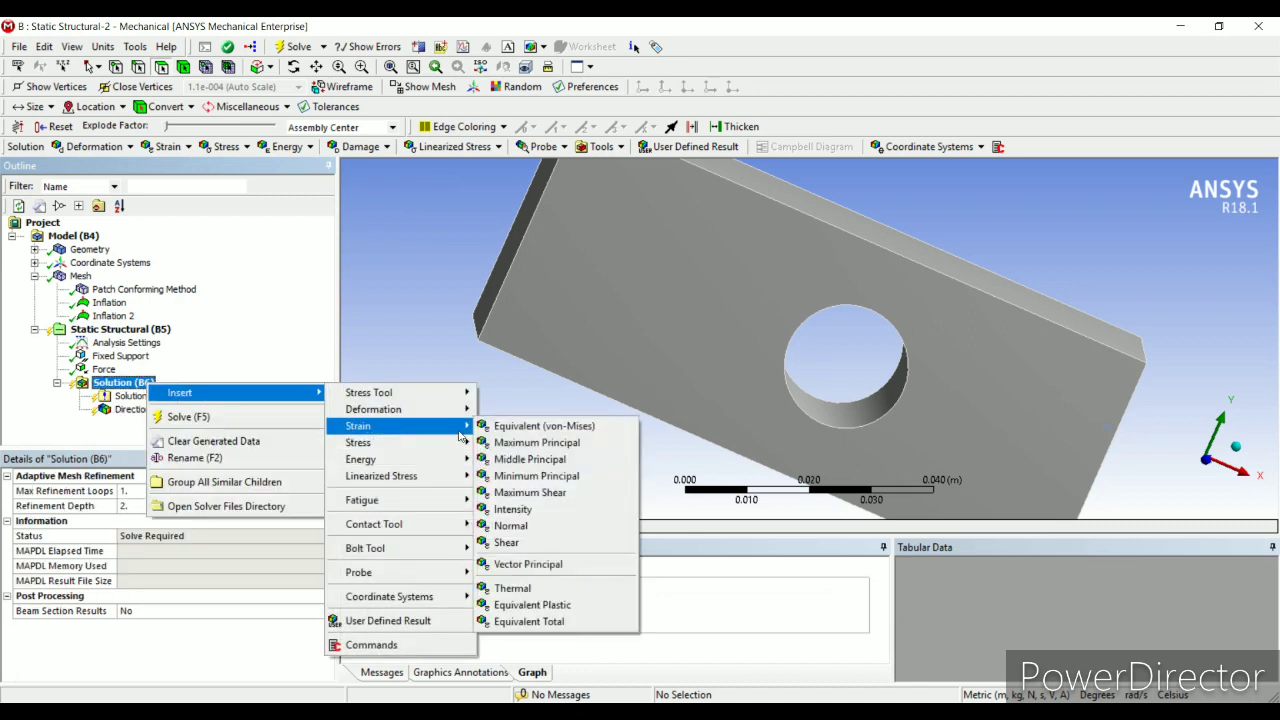
{"action": "left_click", "coordinate": [530, 424]}
{"action": "left_click", "coordinate": [139, 380]}
{"action": "right_click", "coordinate": [139, 380]}
{"action": "mouse_move", "coordinate": [225, 386]}
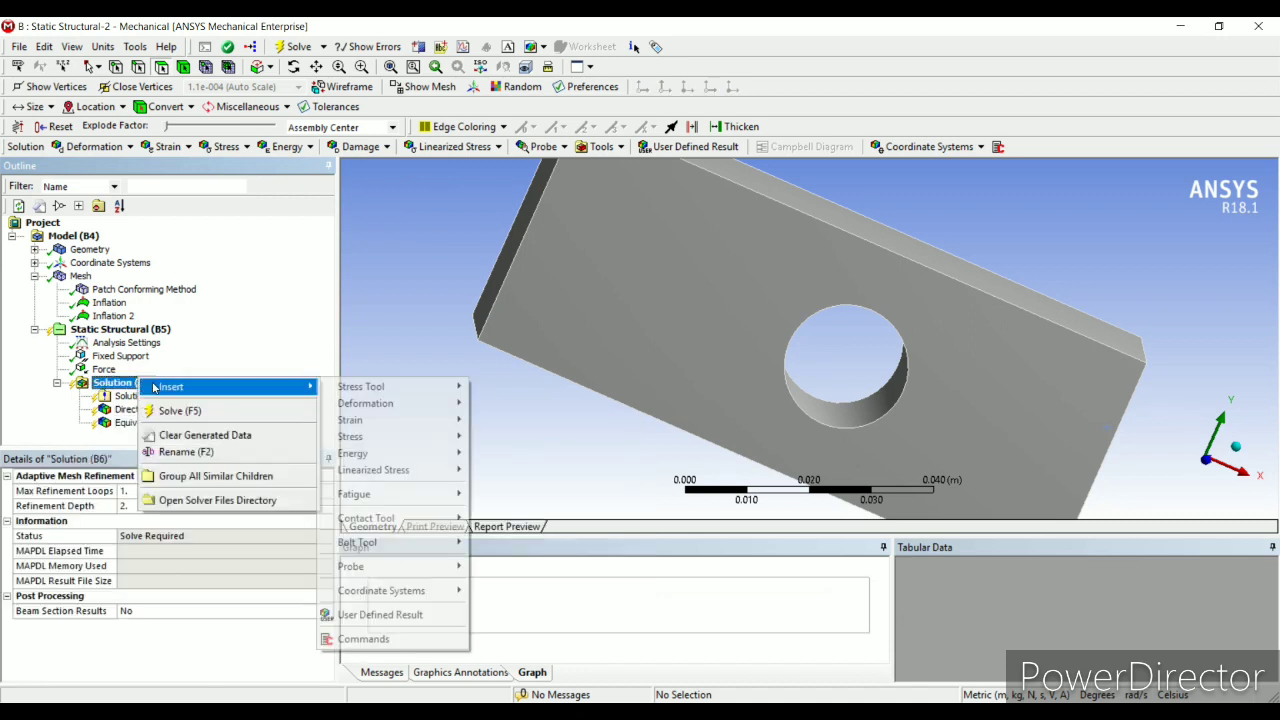
{"action": "mouse_move", "coordinate": [440, 436]}
{"action": "left_click", "coordinate": [530, 437]}
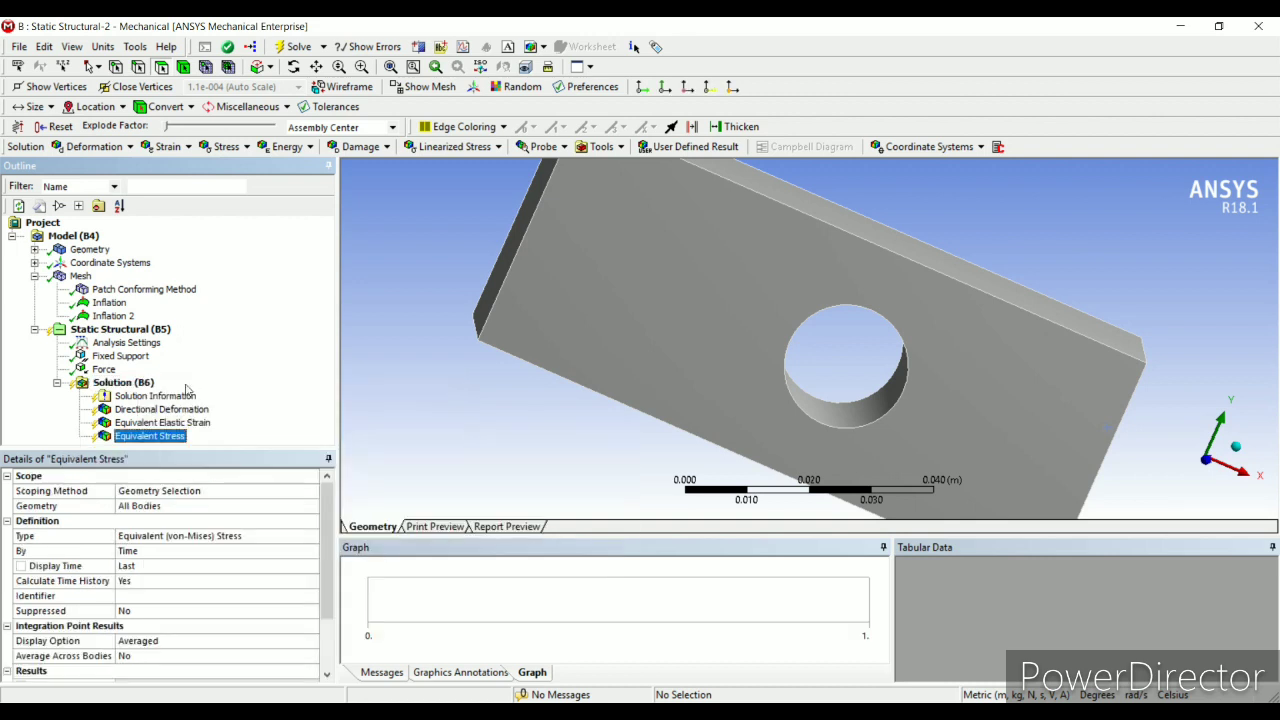
Step: Solve the fine-mesh analysis and show Directional Deformation, peaking at 2.0522e-5 m
{"action": "left_click", "coordinate": [123, 383]}
{"action": "left_click", "coordinate": [293, 46]}
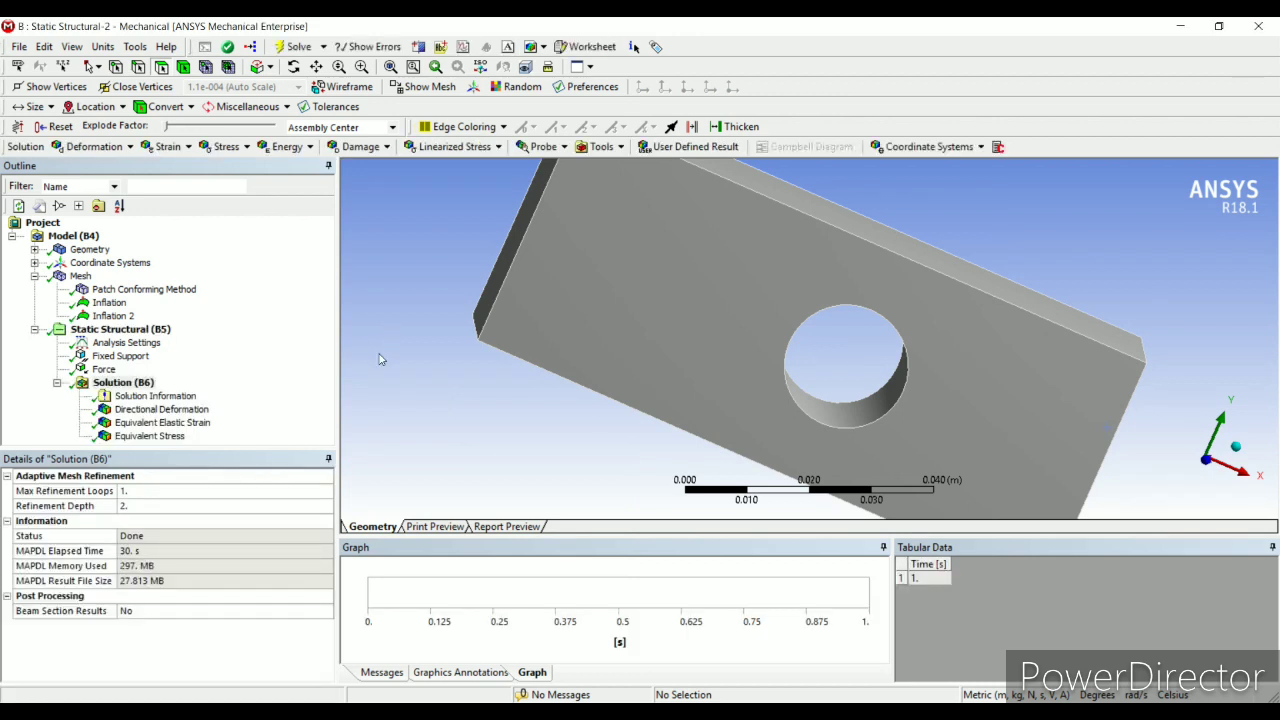
{"action": "left_click", "coordinate": [160, 409]}
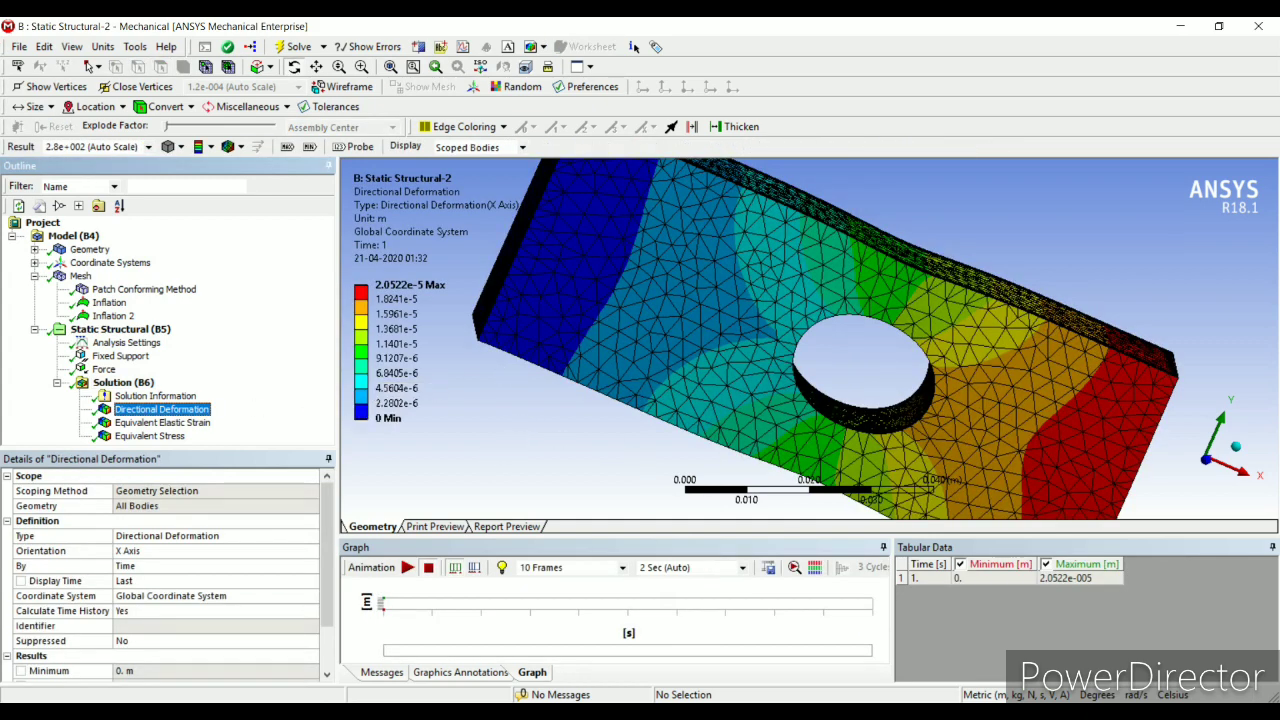
Step: Open Static Structural-1's Solution (A6) and show its coarse-mesh Directional Deformation, peaking at 2.0512e-5 m
{"action": "key", "text": "alt+Tab"}
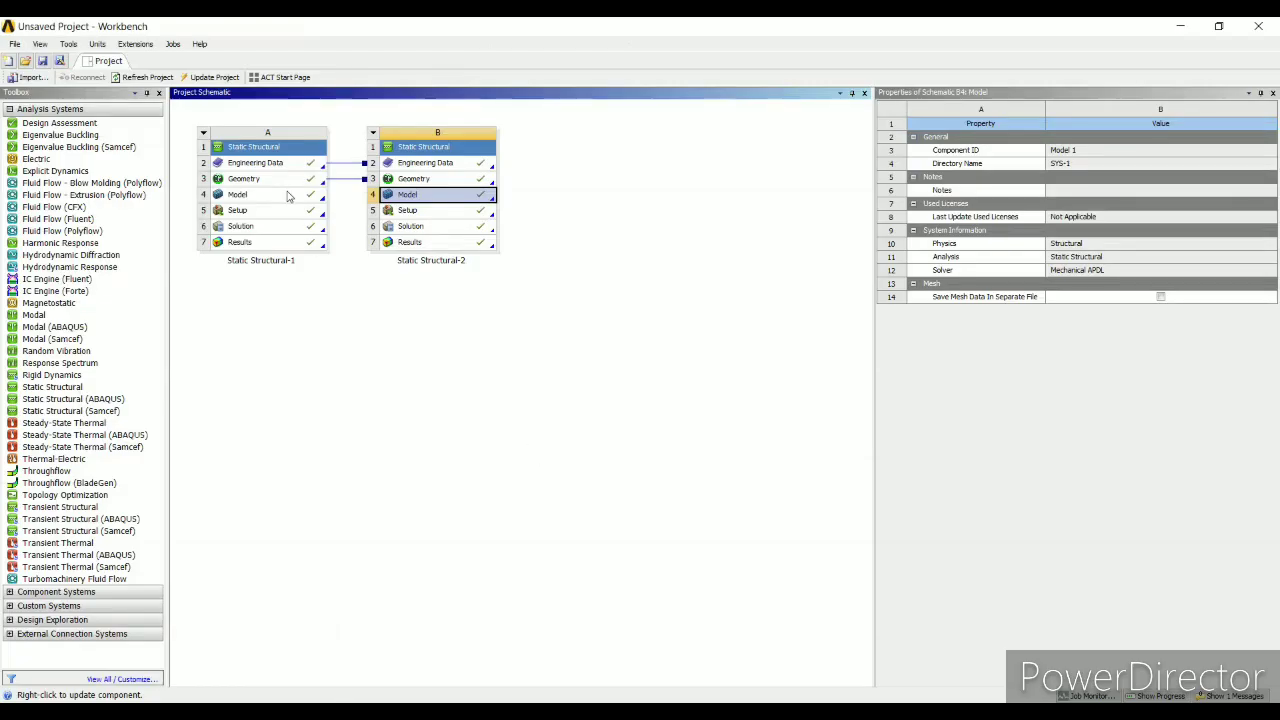
{"action": "double_click", "coordinate": [258, 228]}
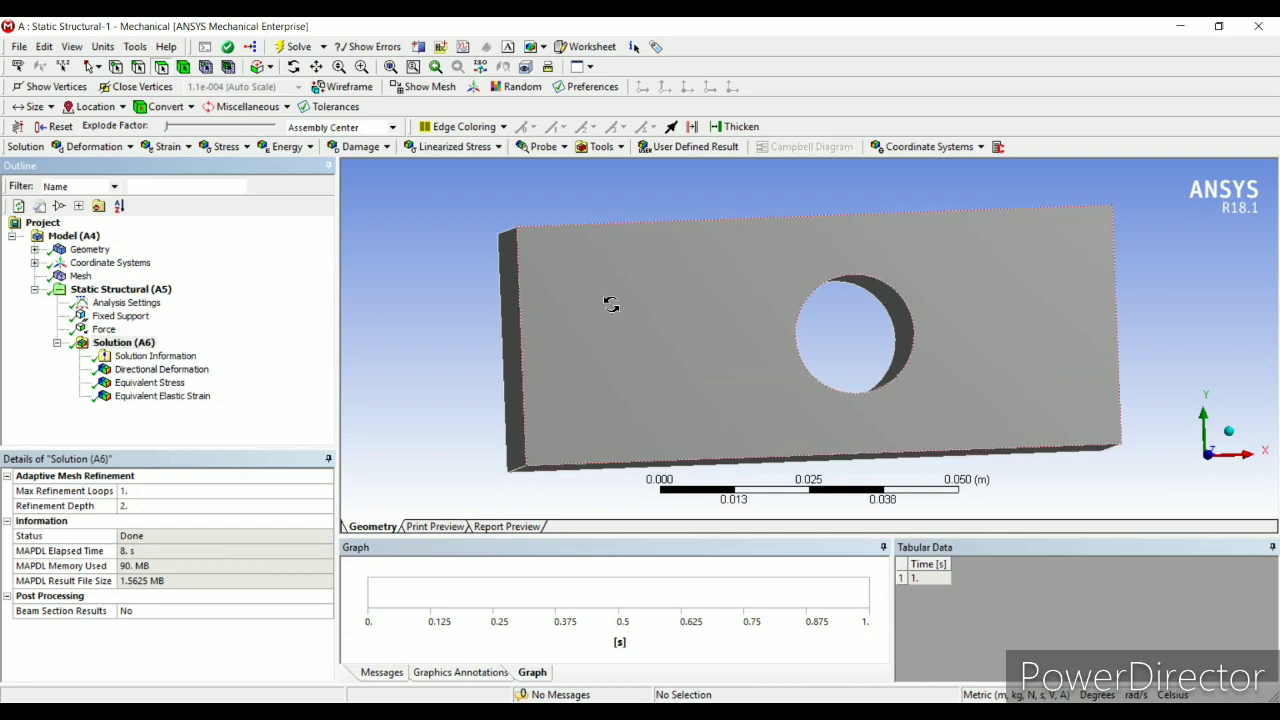
{"action": "middle_click_drag", "start_coordinate": [600, 305], "coordinate": [432, 341]}
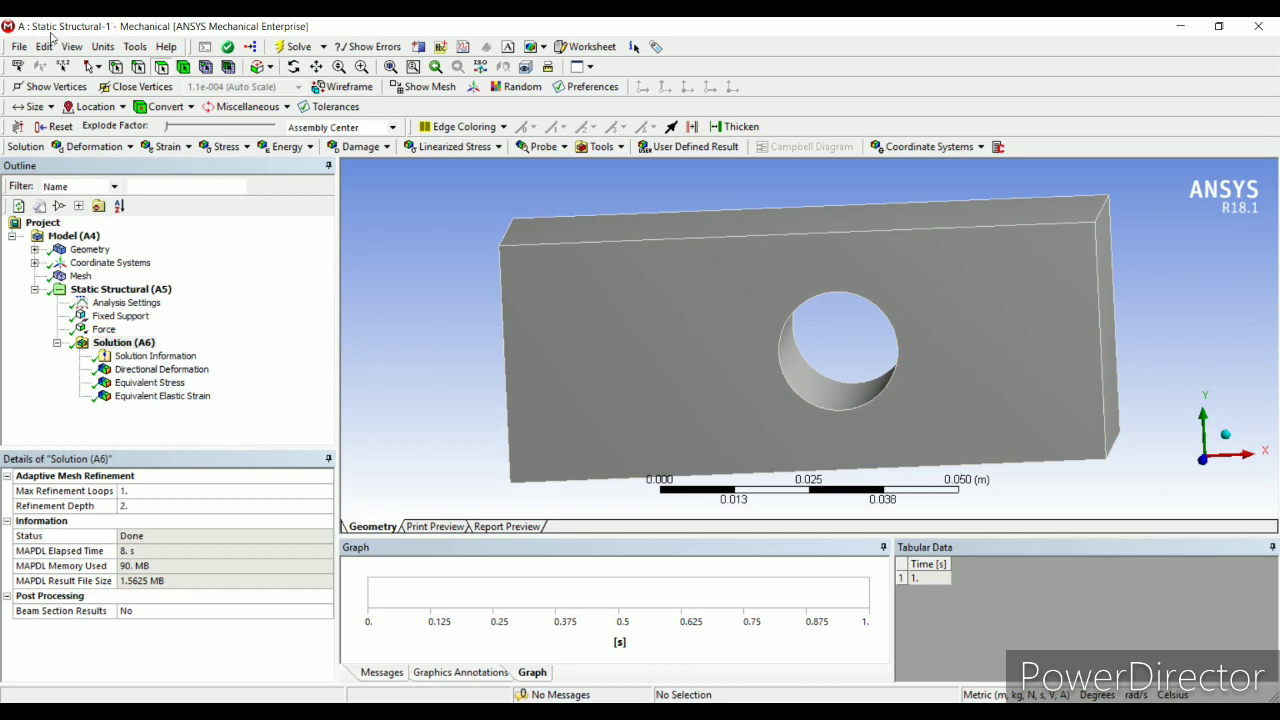
{"action": "left_click", "coordinate": [162, 370]}
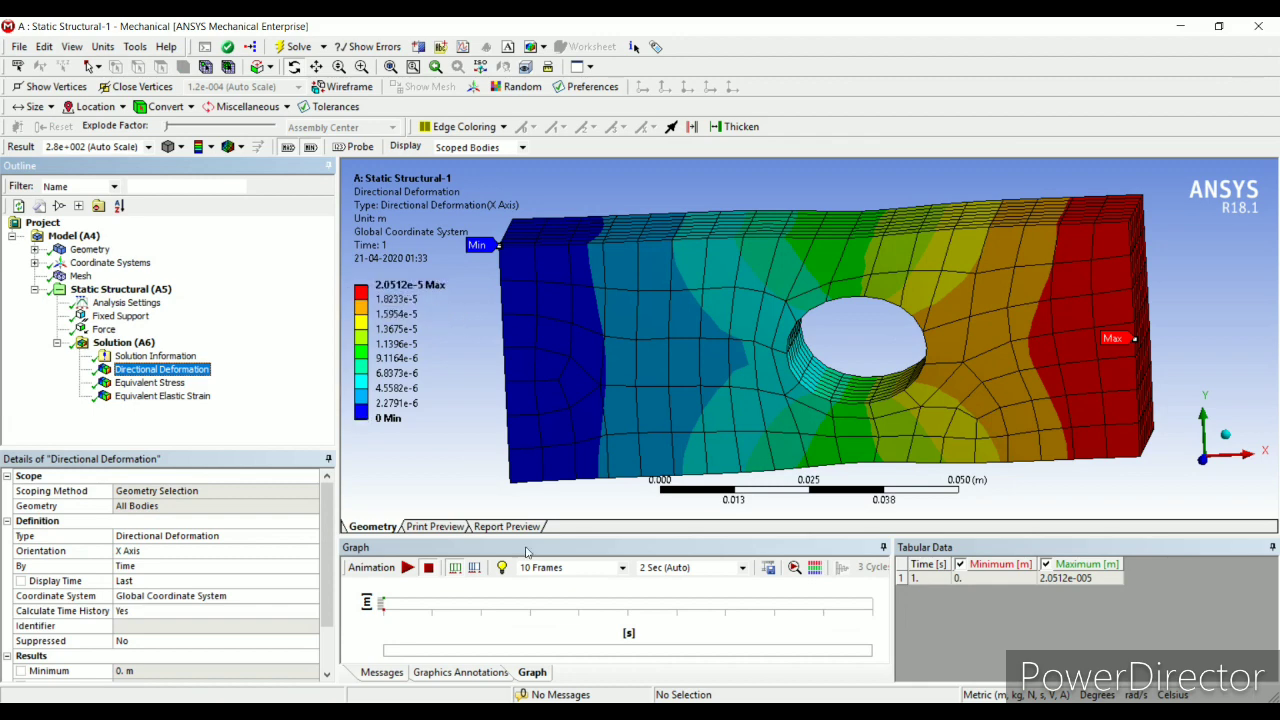
Step: Bring up the Static Structural-2 window and check the legend's maximum value, leaving it unchanged
{"action": "left_click", "coordinate": [680, 712]}
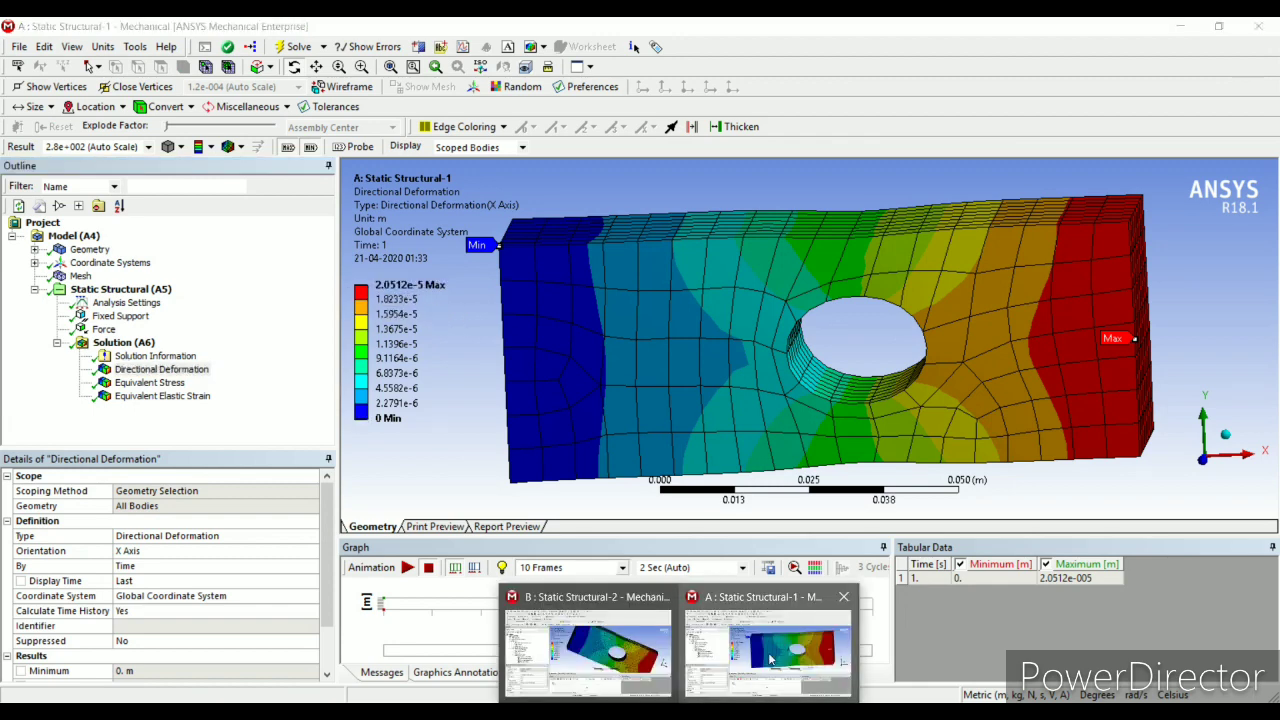
{"action": "left_click", "coordinate": [587, 636]}
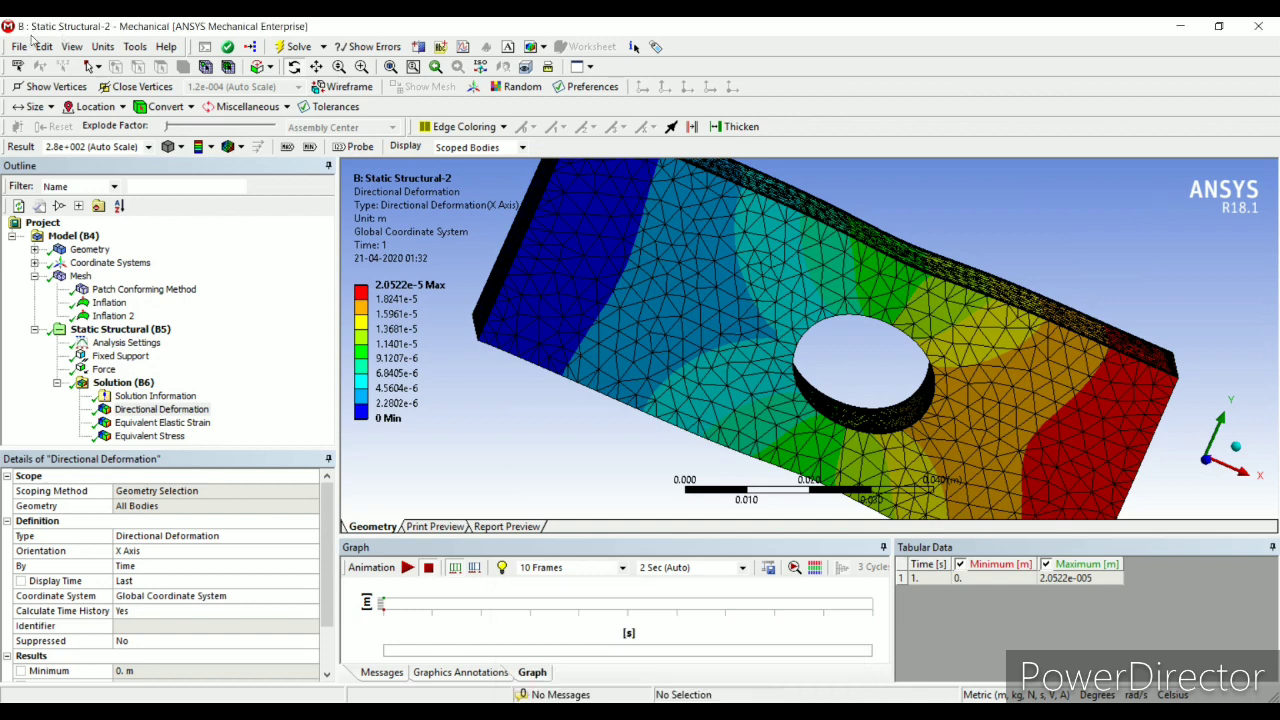
{"action": "left_click", "coordinate": [378, 300]}
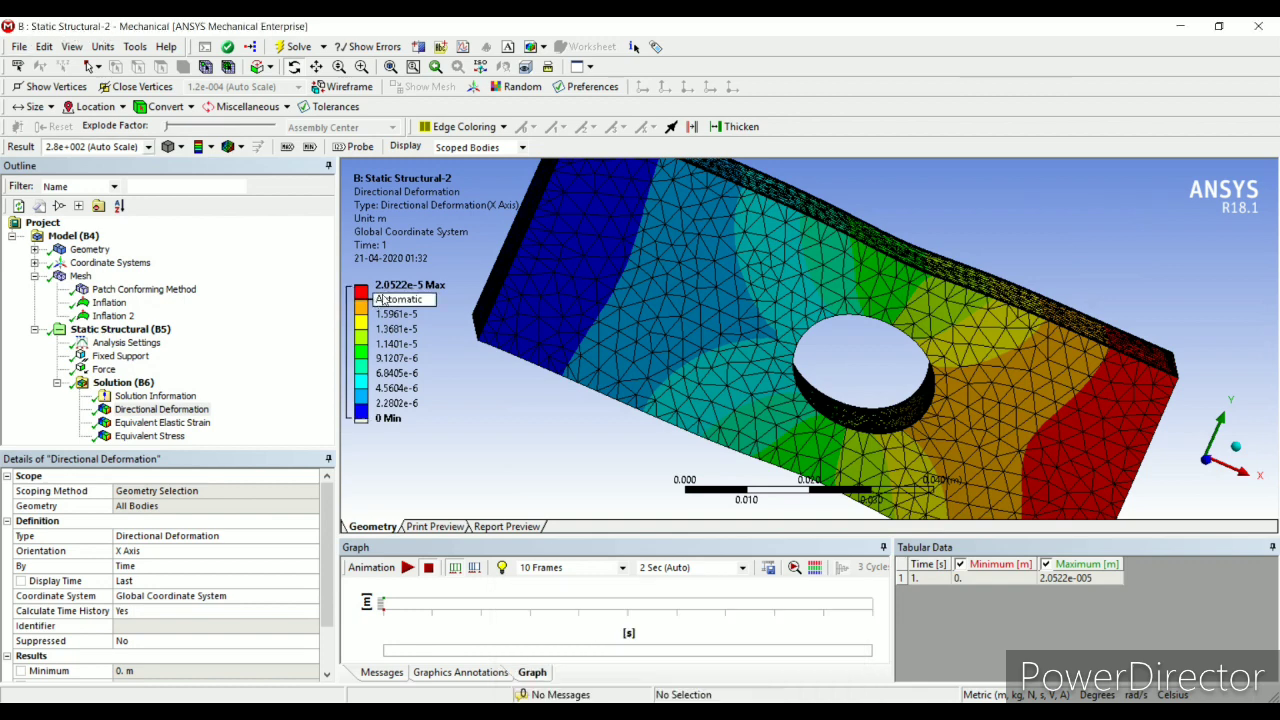
{"action": "left_click", "coordinate": [397, 288]}
{"action": "left_click", "coordinate": [430, 300]}
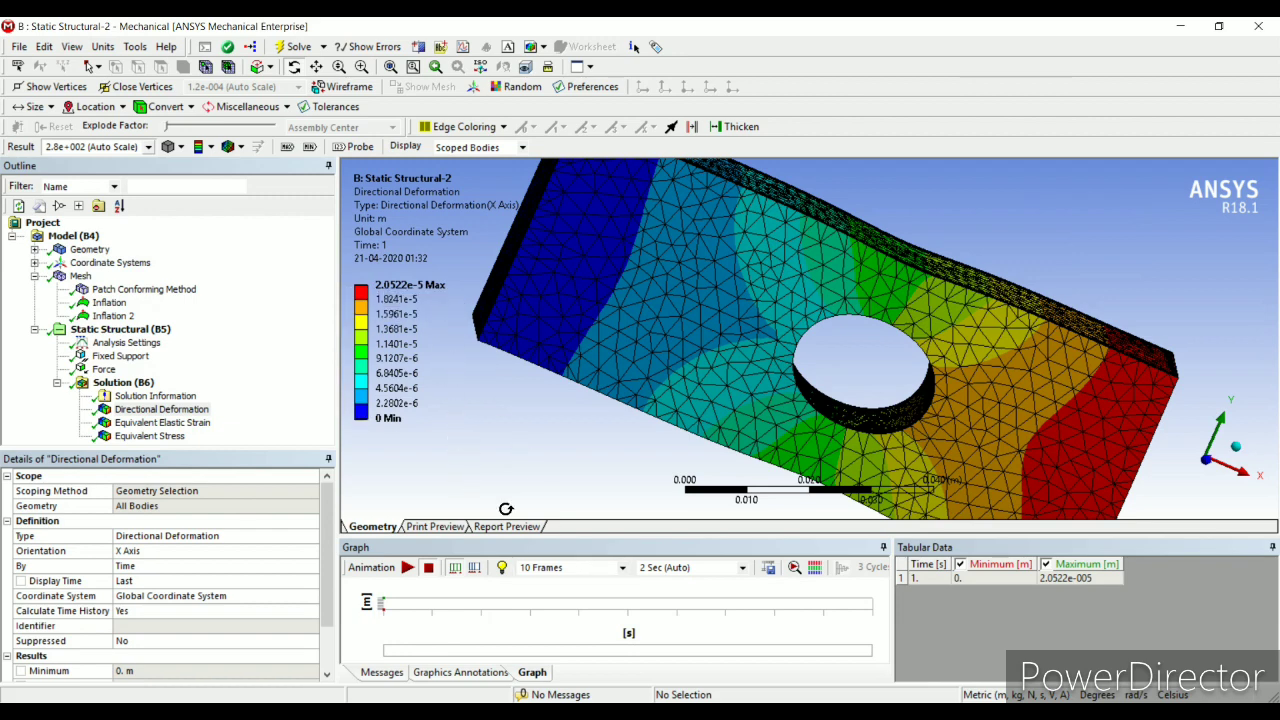
Step: Glance at Static Structural-1, then return to B's X-deformation plot peaking at 2.0522e-5 m
{"action": "left_click", "coordinate": [775, 650]}
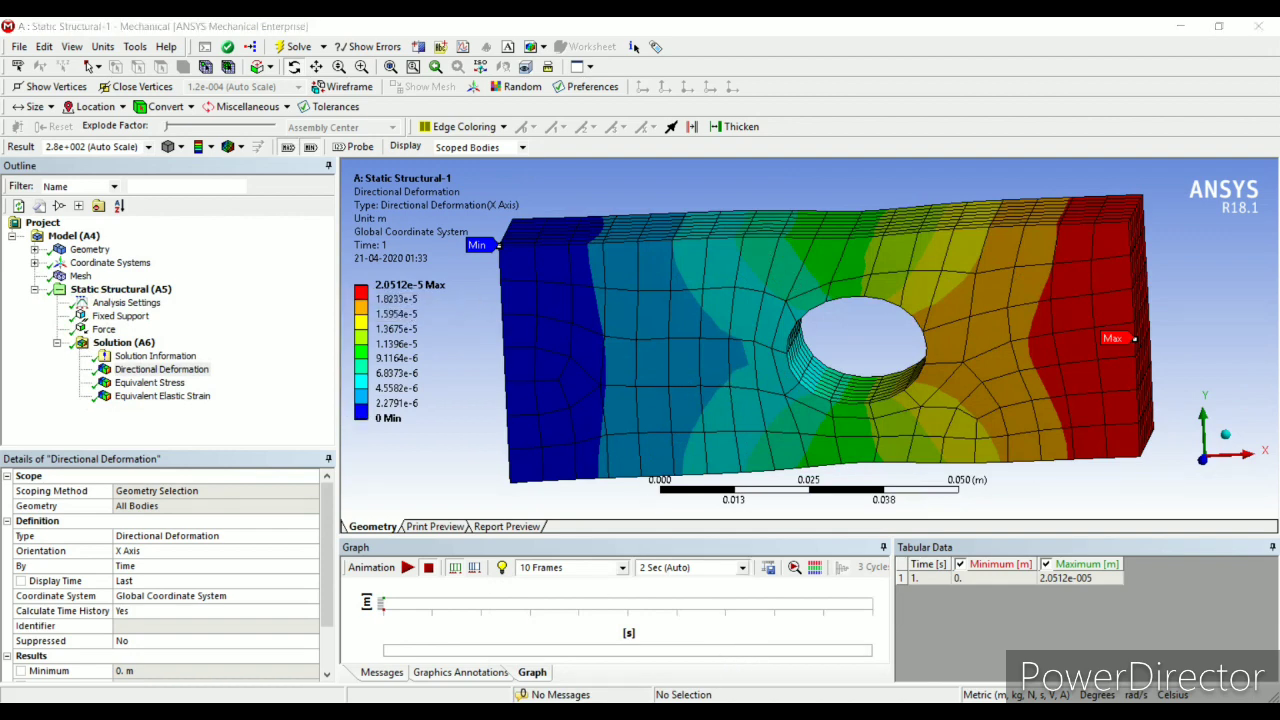
{"action": "left_click", "coordinate": [600, 663]}
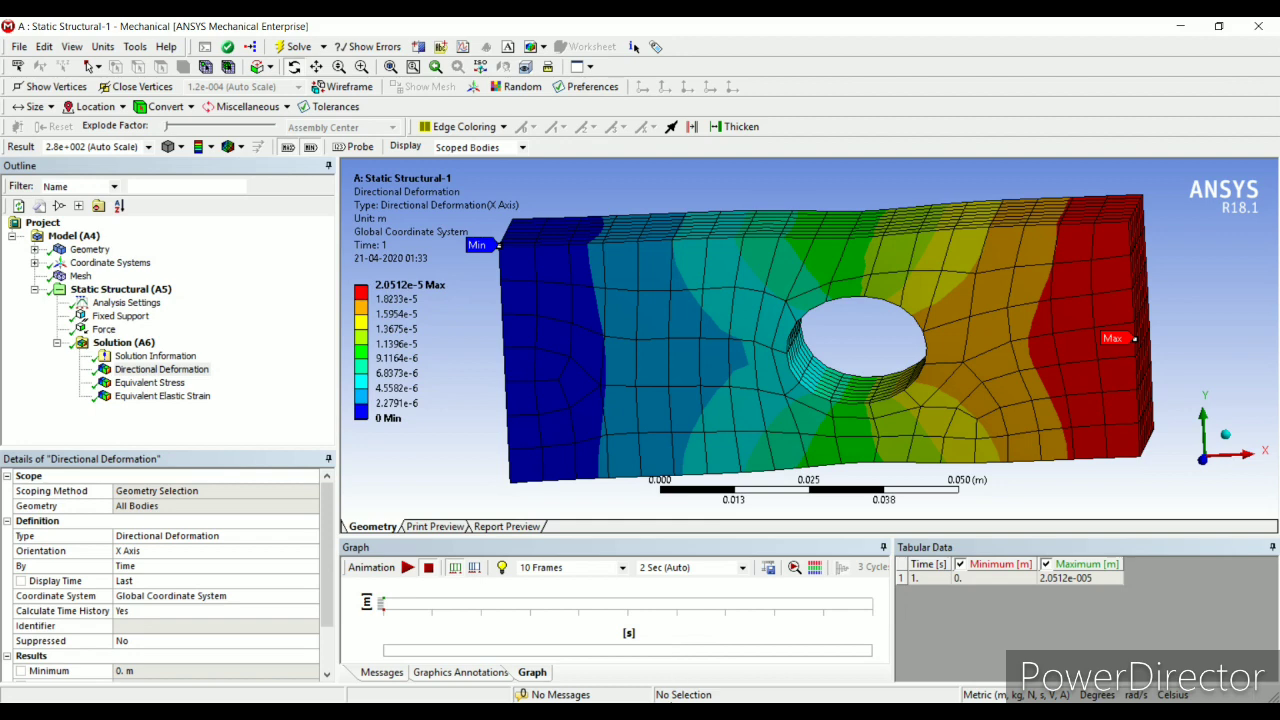
{"action": "left_click", "coordinate": [785, 645]}
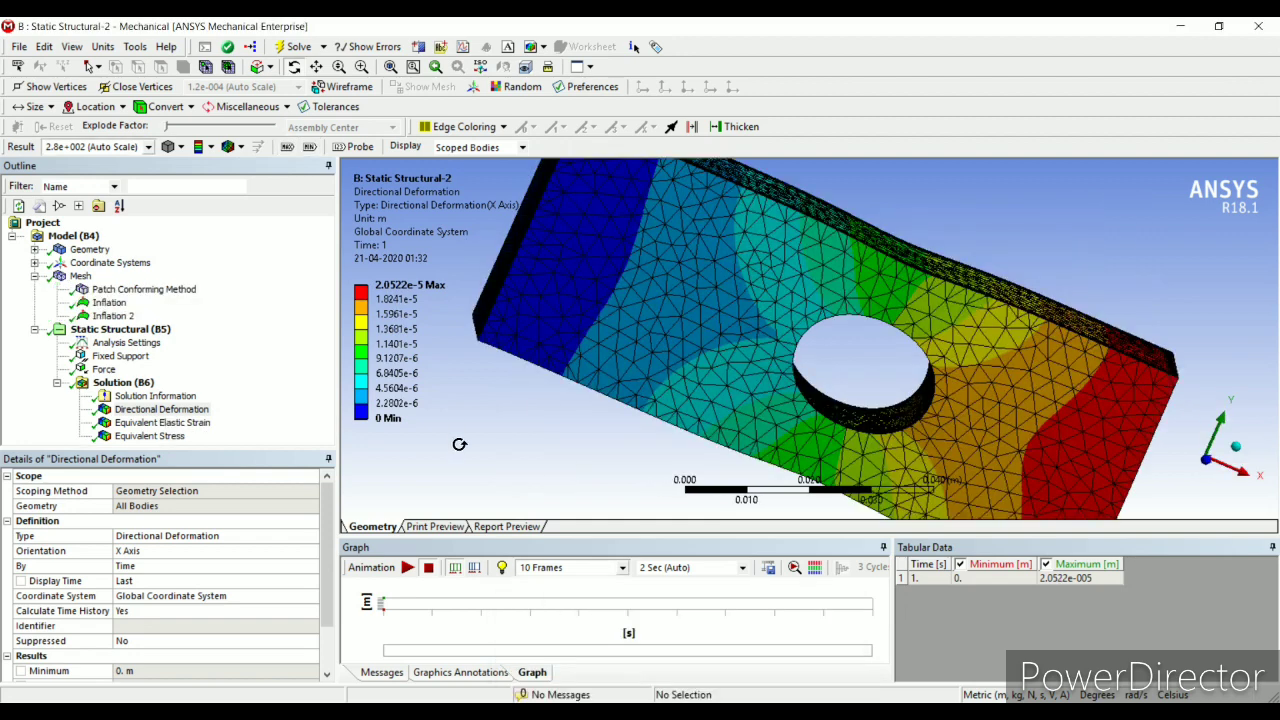
Step: Show B's Equivalent Stress (max 1.3168e8 Pa) against A's coarse-mesh 1.3482e8 Pa, ending on B
{"action": "left_click", "coordinate": [170, 436]}
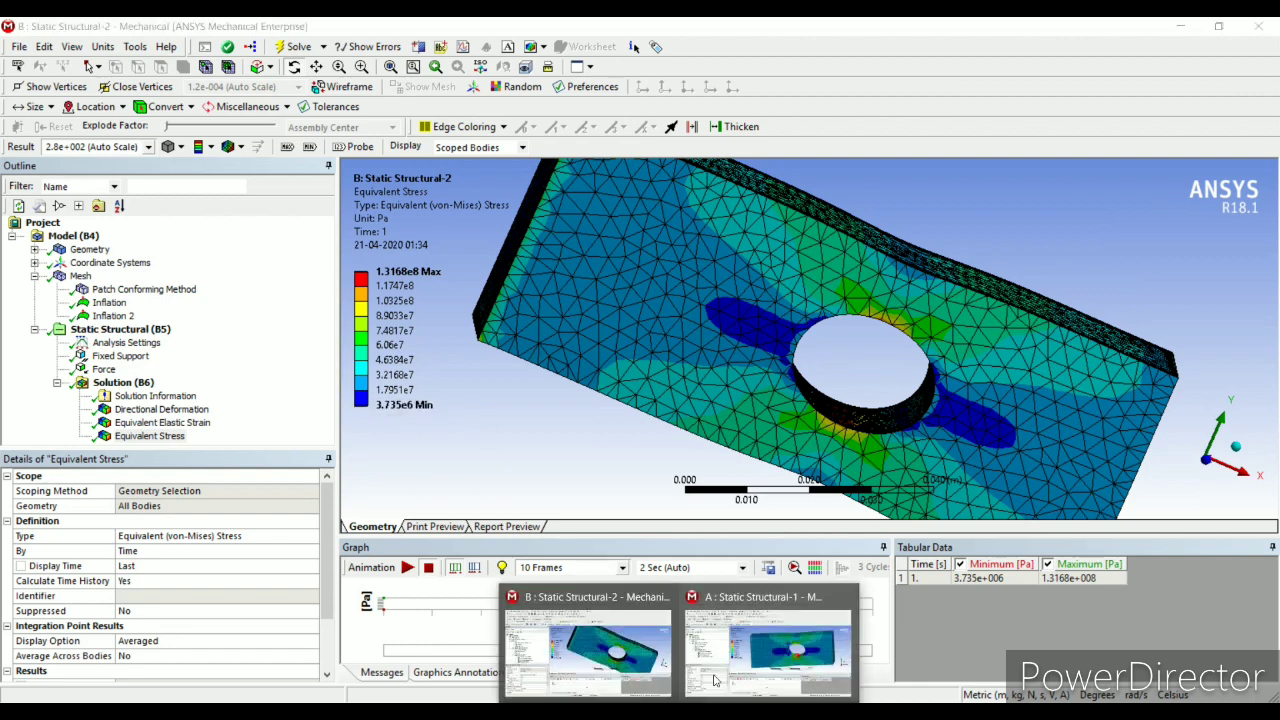
{"action": "left_click", "coordinate": [750, 628]}
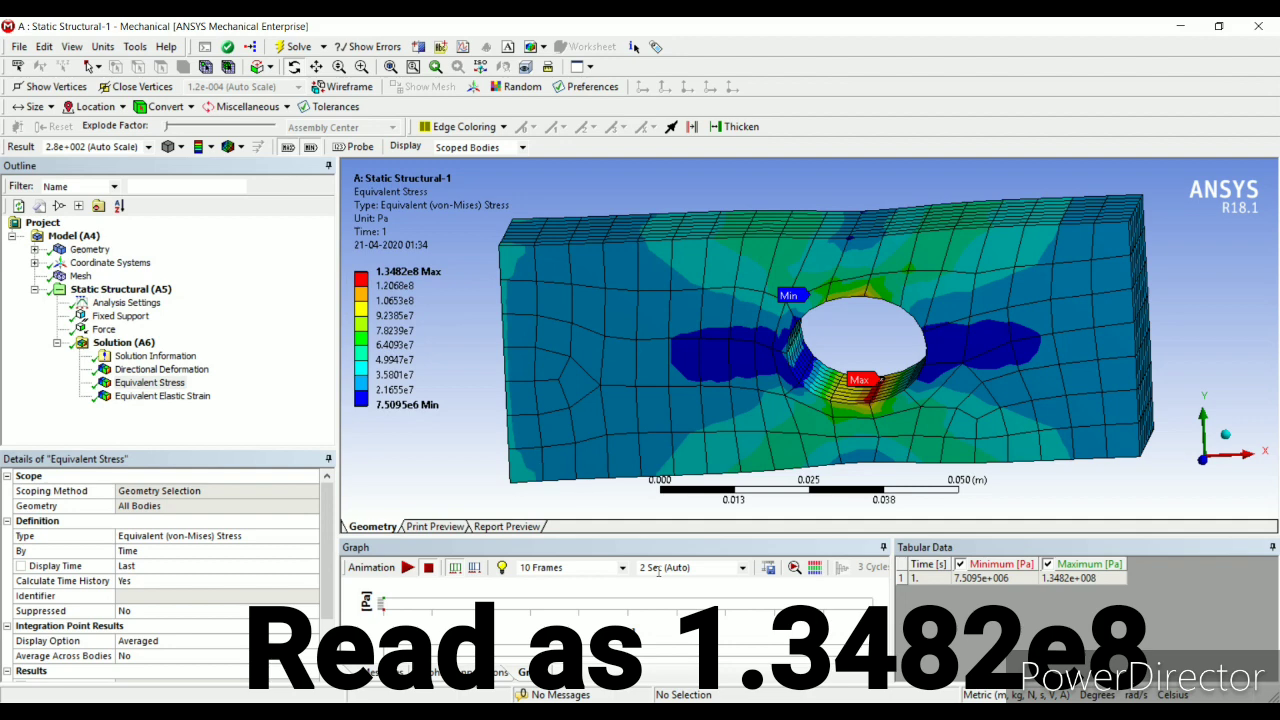
{"action": "left_click", "coordinate": [715, 685]}
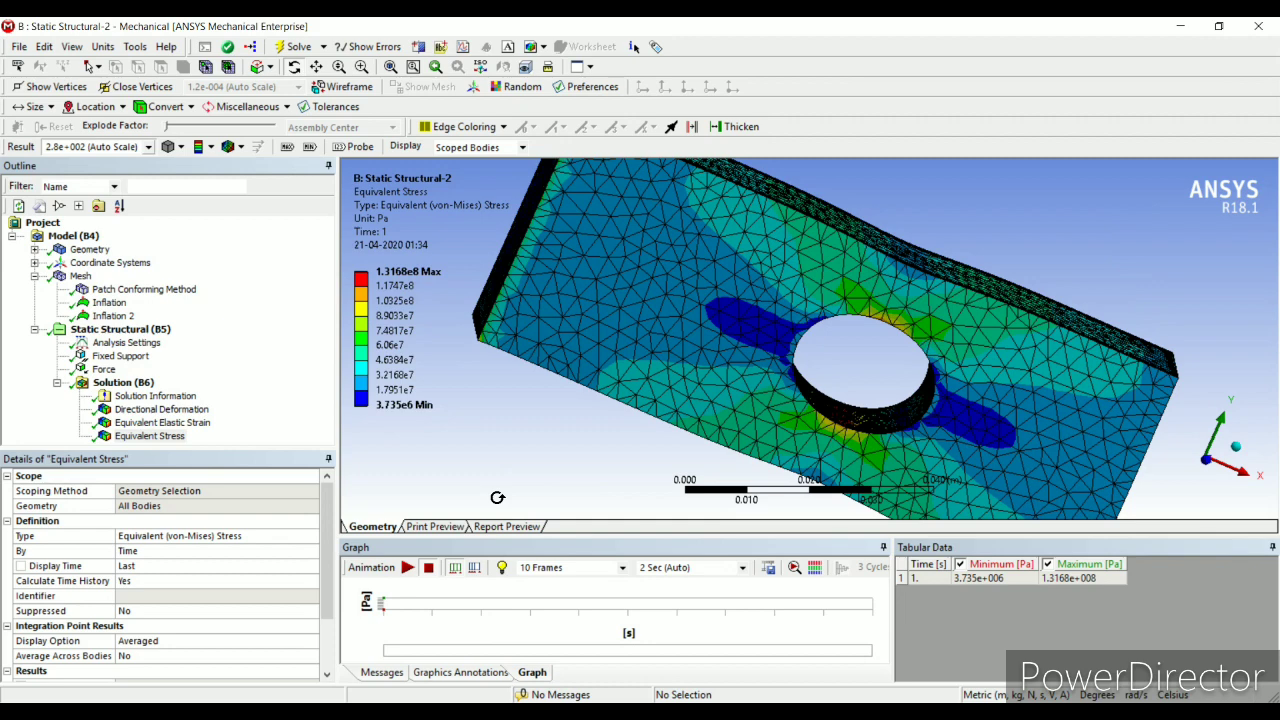
Step: Display Equivalent Elastic Strain in B and A (0.00065841 vs 0.00067798 m/m), ending on B's plot
{"action": "left_click", "coordinate": [193, 424]}
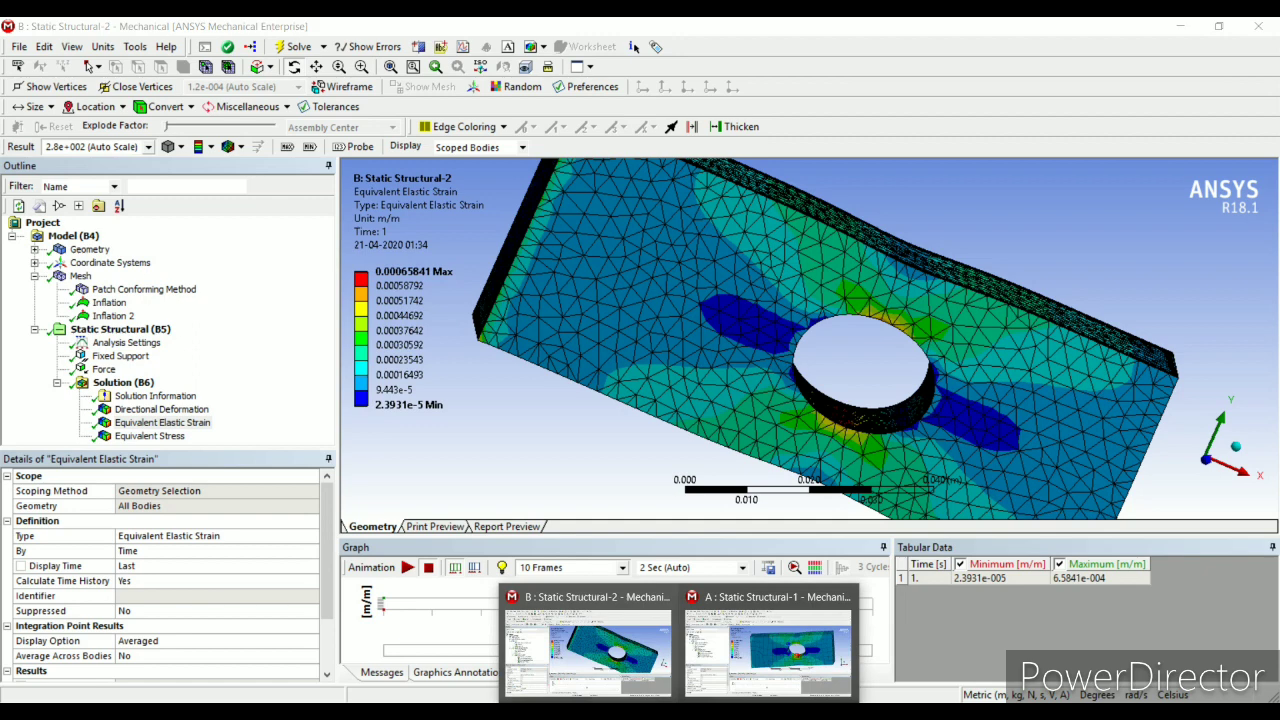
{"action": "left_click", "coordinate": [671, 604]}
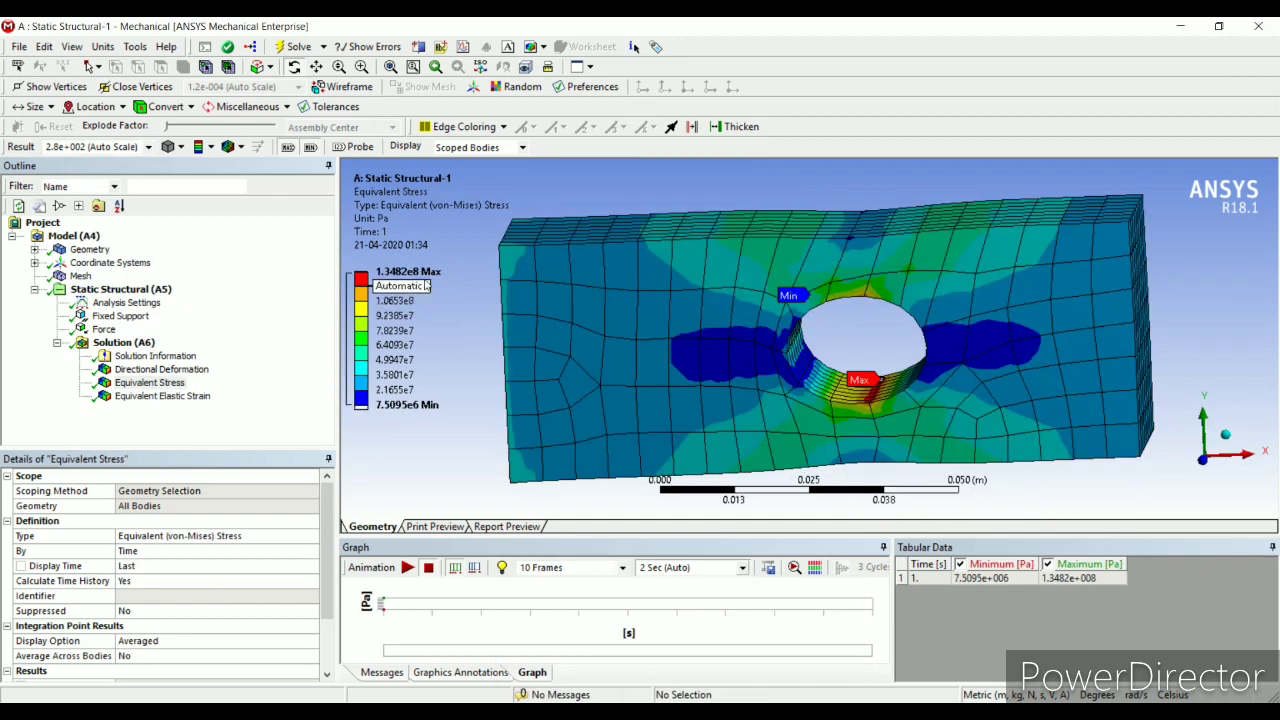
{"action": "left_click", "coordinate": [150, 396]}
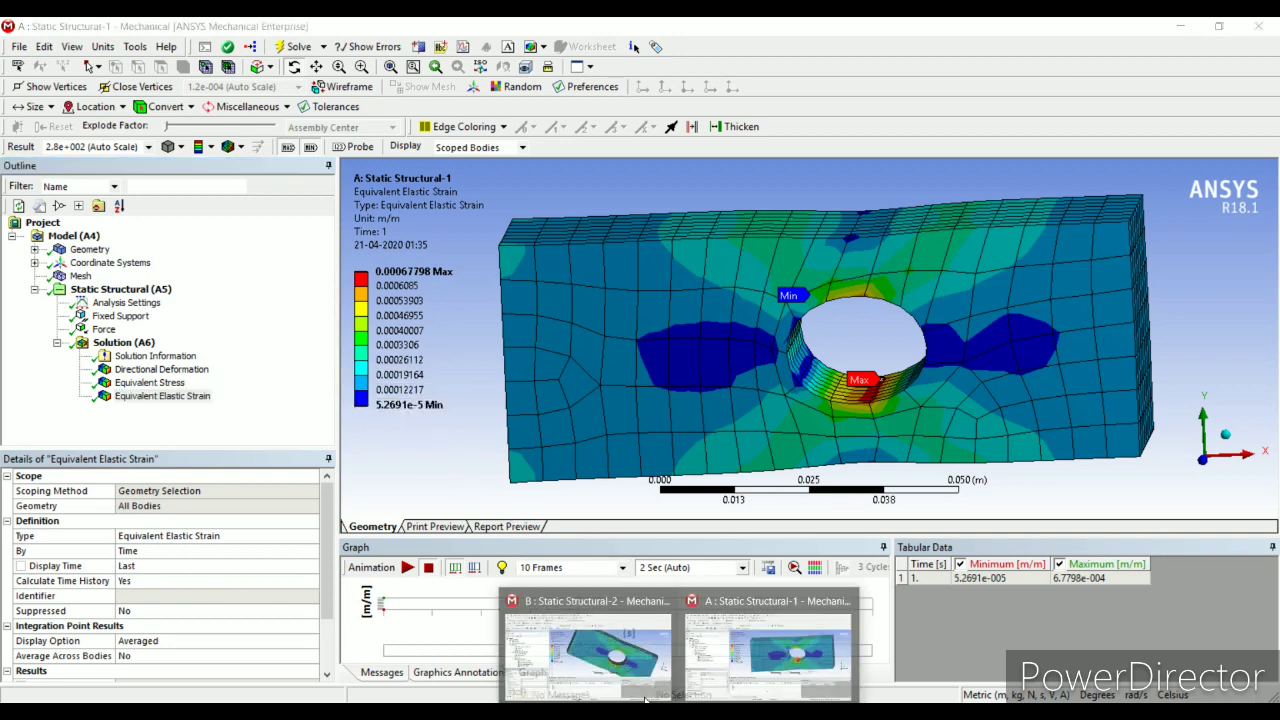
{"action": "left_click", "coordinate": [775, 645]}
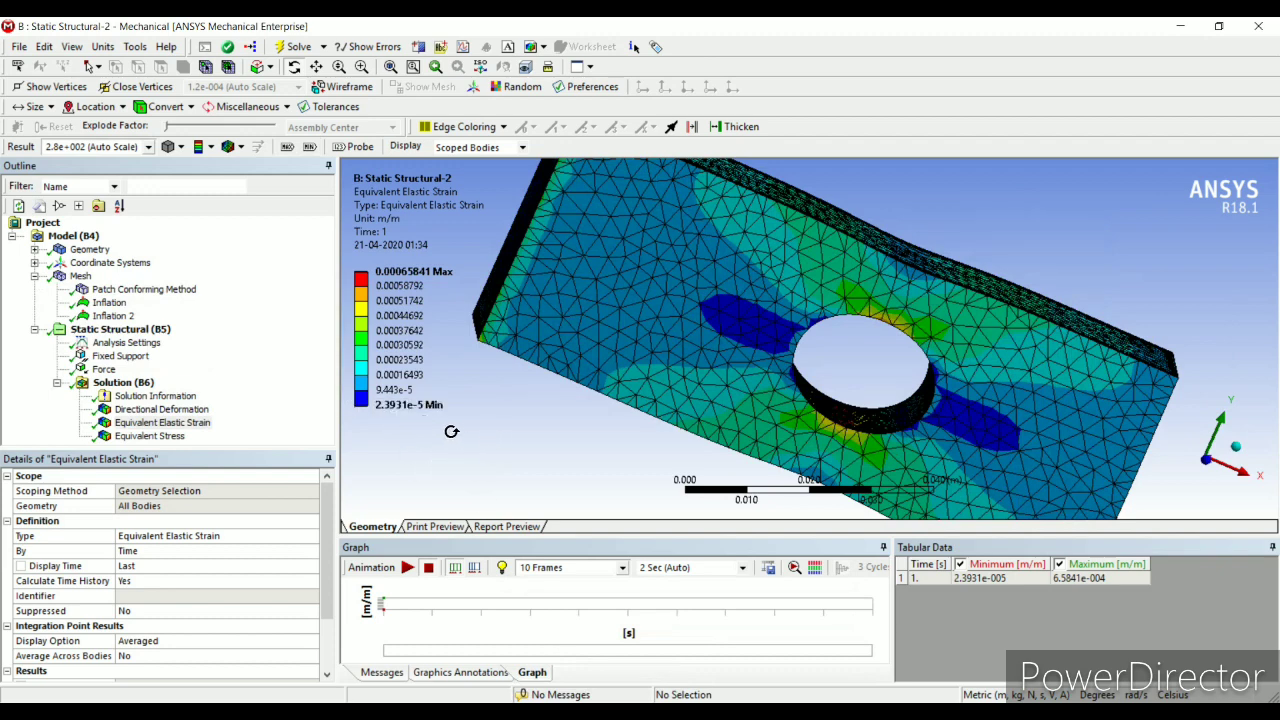
{"action": "left_click", "coordinate": [405, 404]}
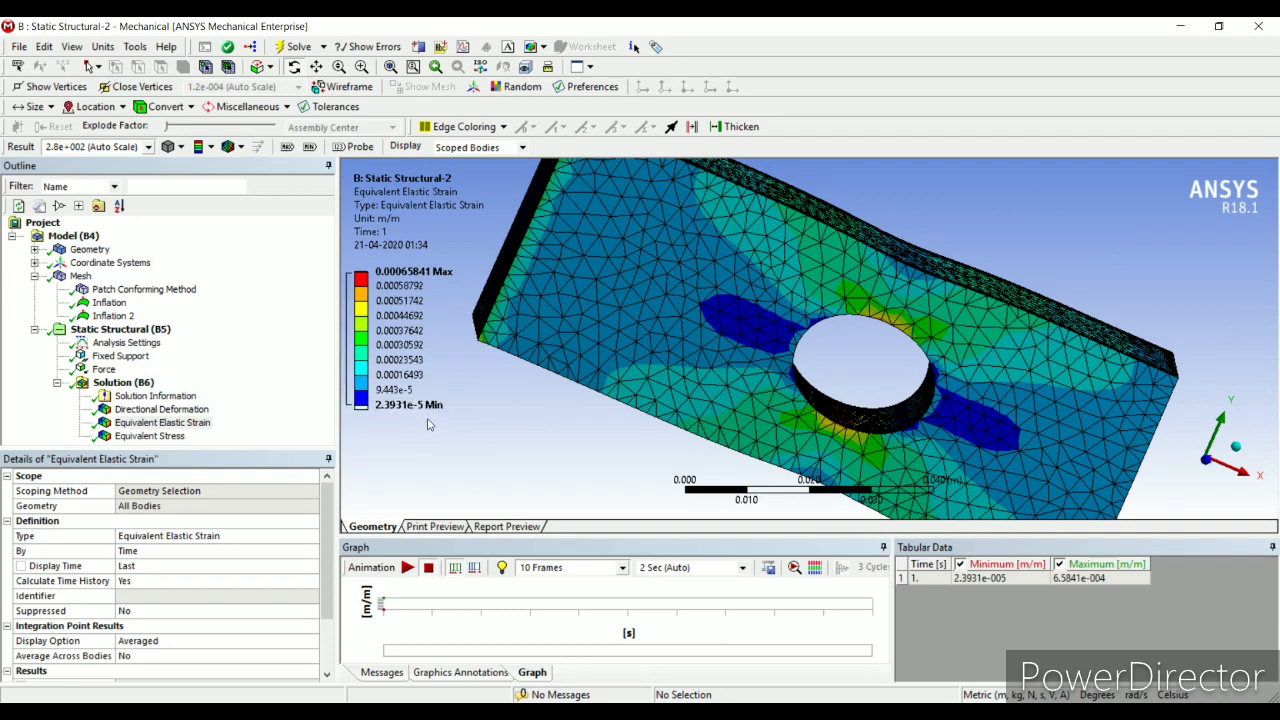
Step: Orbit and zoom onto the hole wall in B and A, comparing strain minima 2.3931e-5 vs 5.2691e-5 m/m
{"action": "scroll", "coordinate": [700, 379], "scroll_direction": "up", "scroll_amount": 3}
{"action": "middle_click_drag", "start_coordinate": [700, 379], "coordinate": [720, 425]}
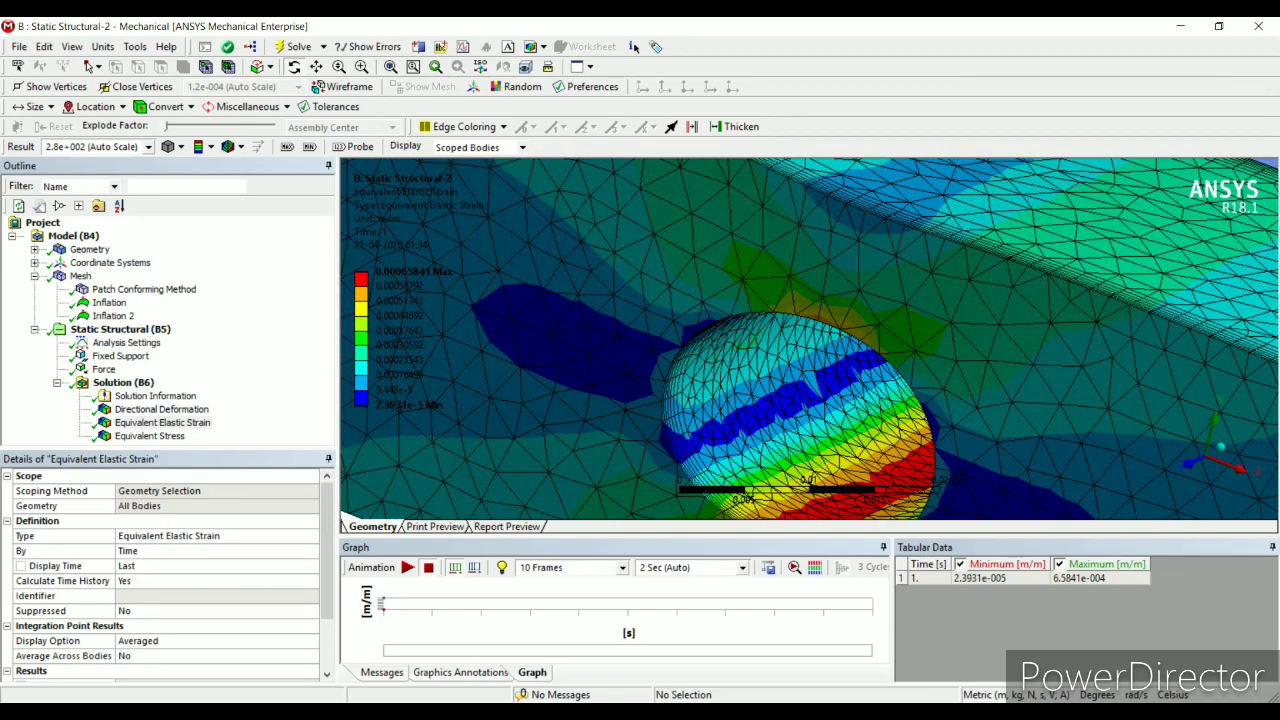
{"action": "mouse_move", "coordinate": [676, 690]}
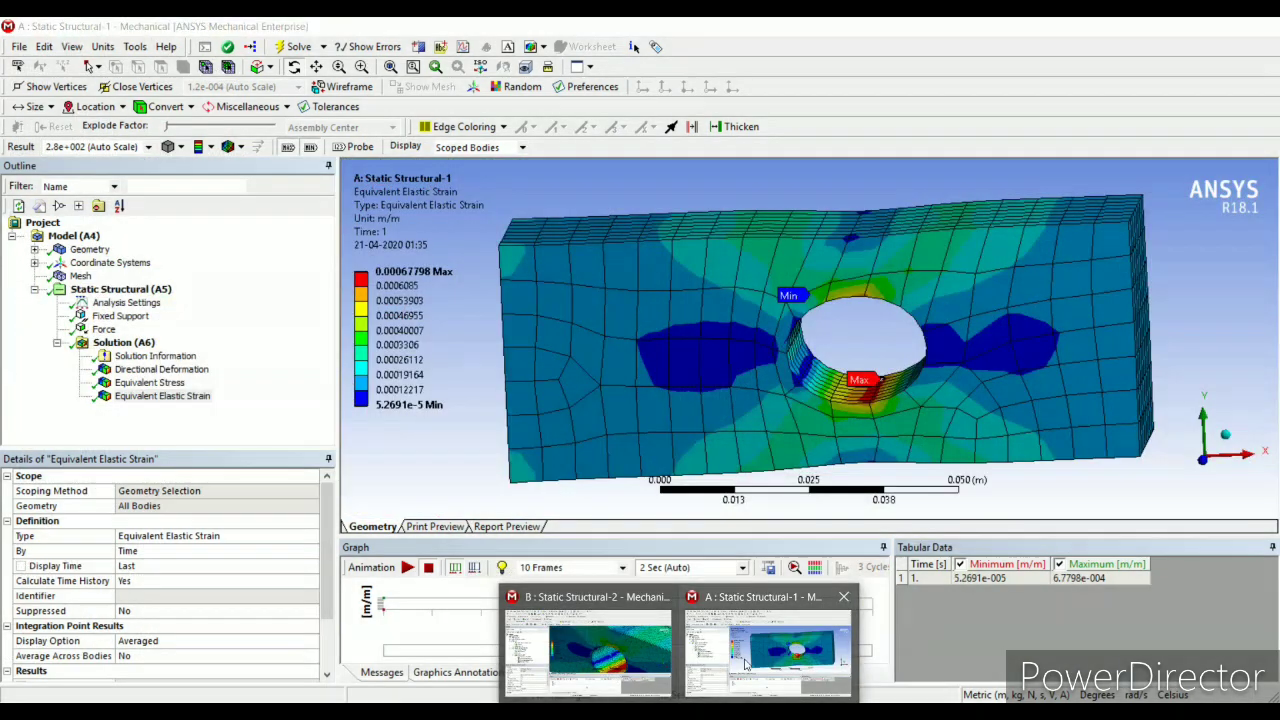
{"action": "left_click", "coordinate": [767, 650]}
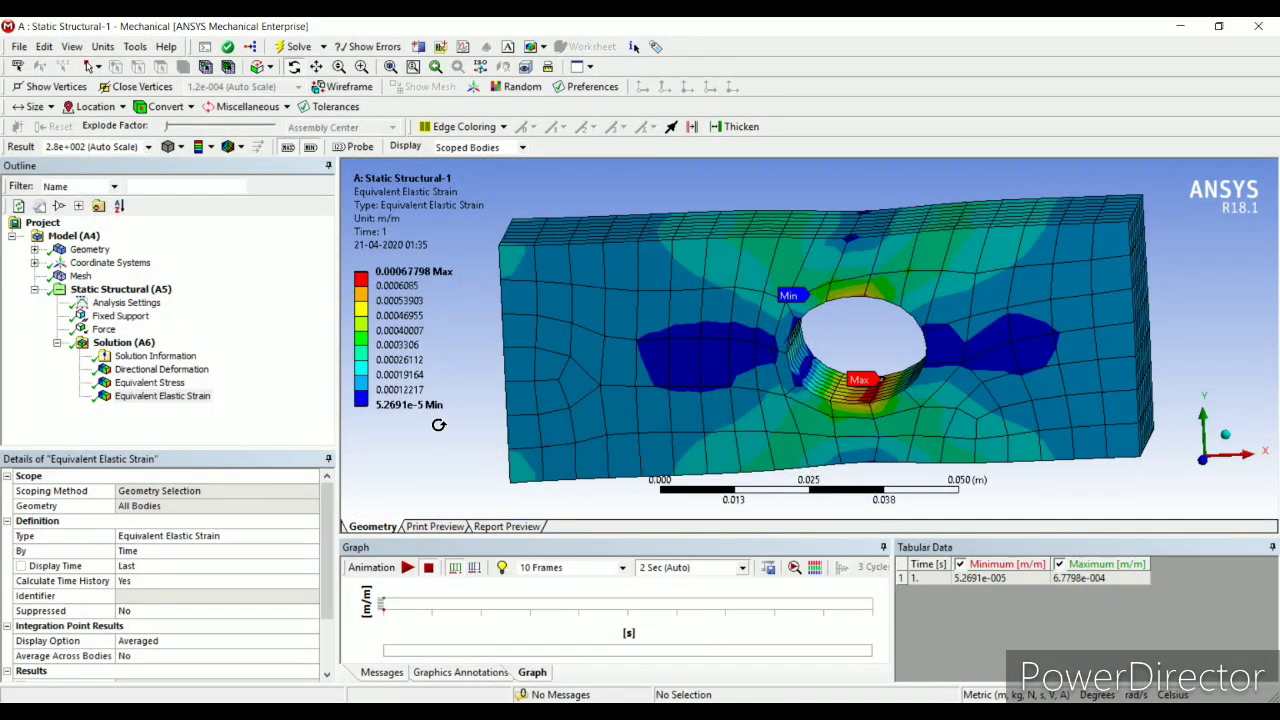
{"action": "middle_click_drag", "start_coordinate": [740, 374], "coordinate": [660, 407]}
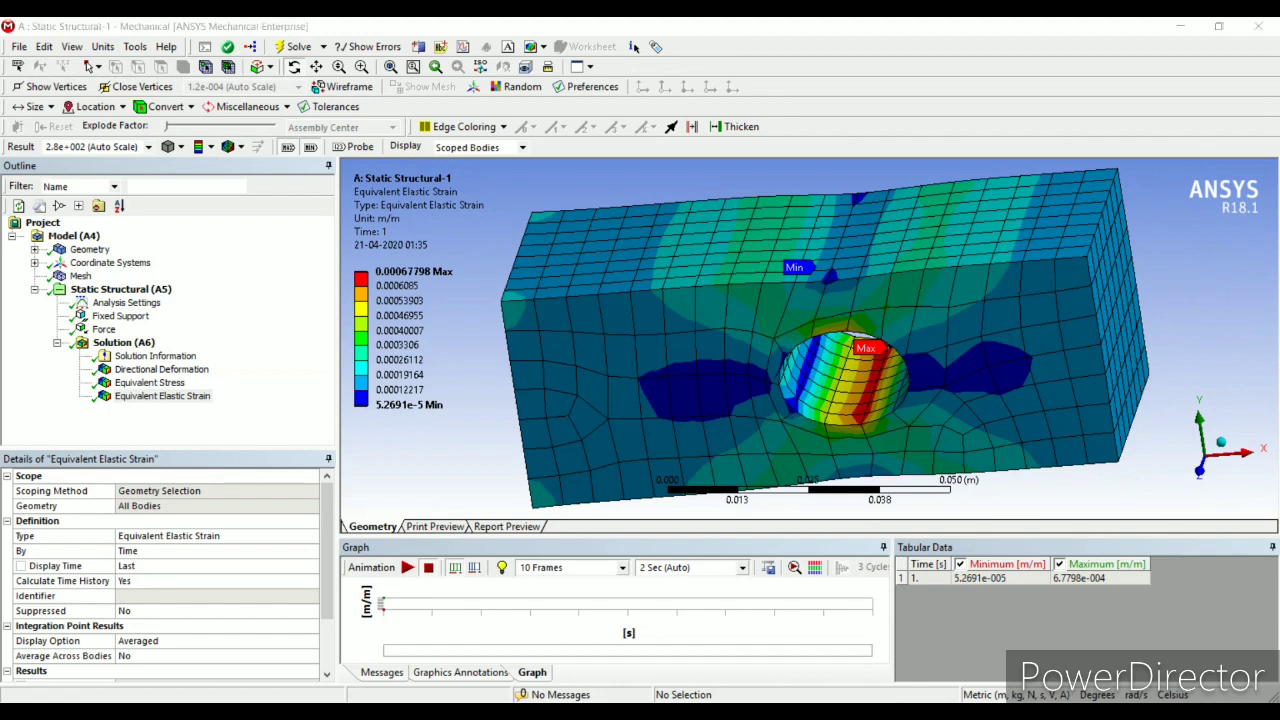
{"action": "left_click", "coordinate": [589, 656]}
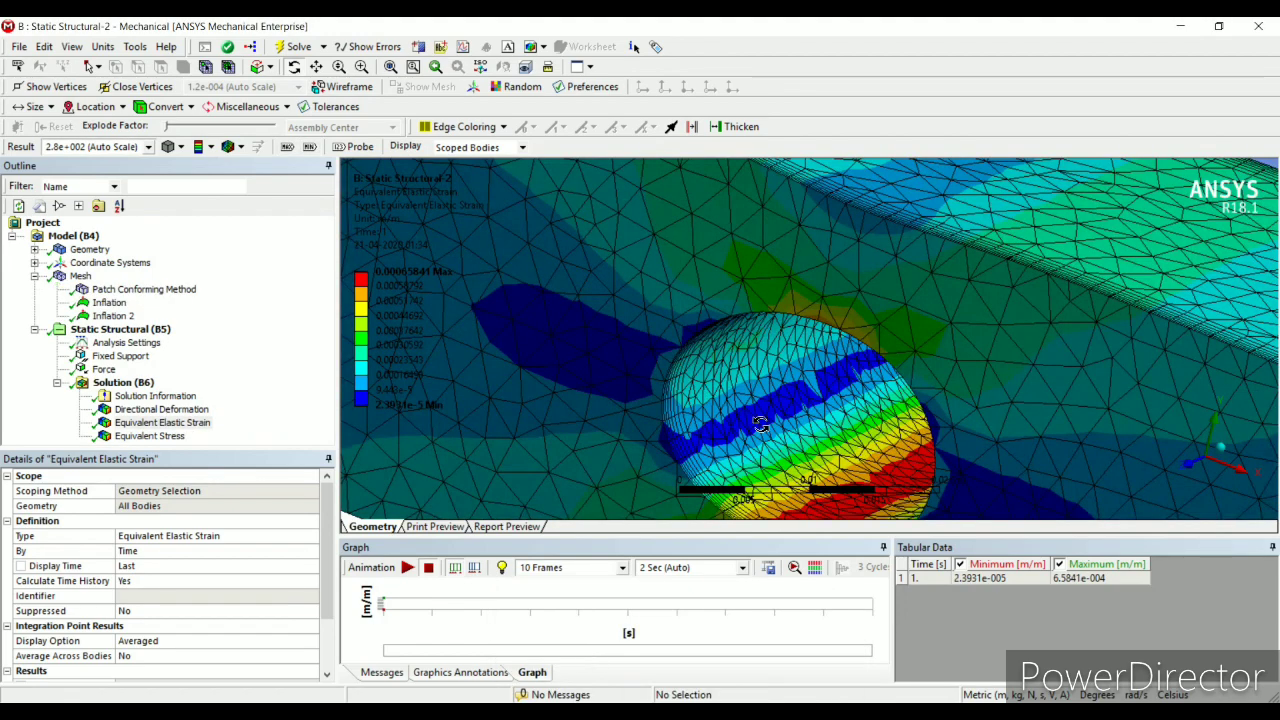
{"action": "middle_click_drag", "start_coordinate": [760, 428], "coordinate": [745, 384]}
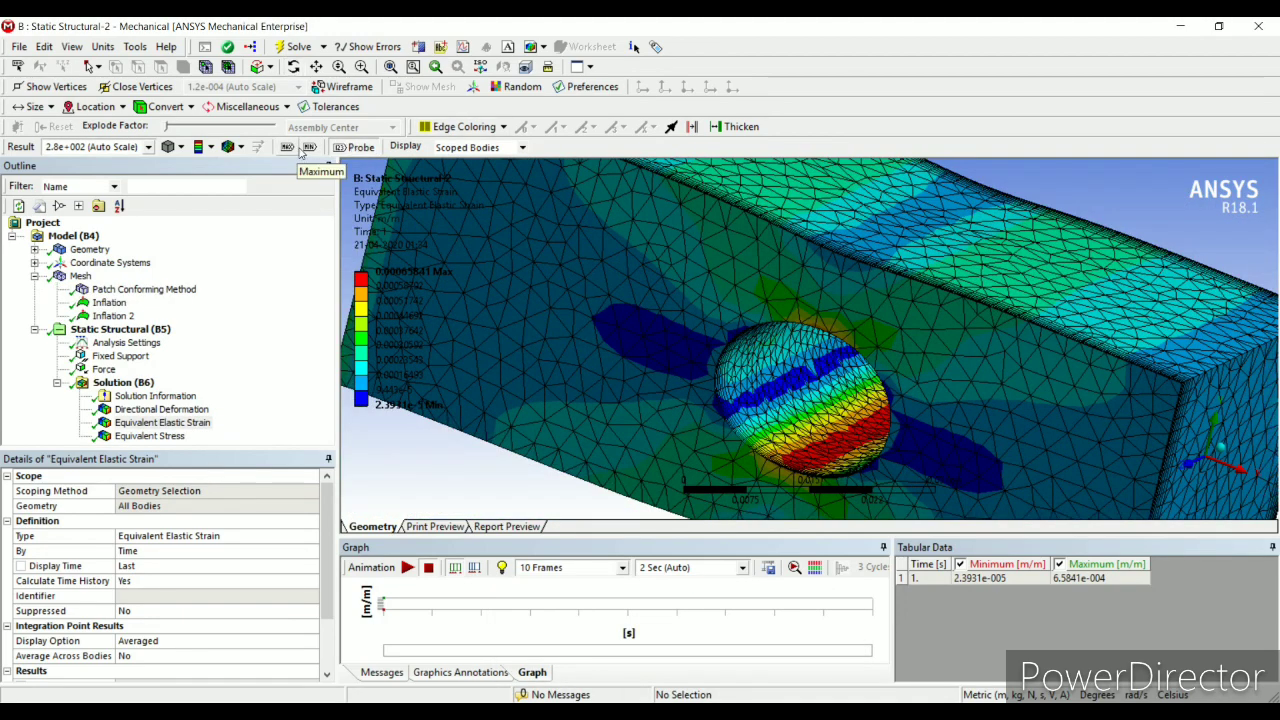
Step: Turn on Min/Max labels and inspect B's Equivalent Stress around the hole and plate thickness
{"action": "left_click", "coordinate": [356, 147]}
{"action": "middle_click_drag", "start_coordinate": [950, 380], "coordinate": [1040, 352]}
{"action": "scroll", "coordinate": [925, 432], "scroll_direction": "up", "scroll_amount": 2}
{"action": "middle_click_drag", "start_coordinate": [925, 432], "coordinate": [940, 480]}
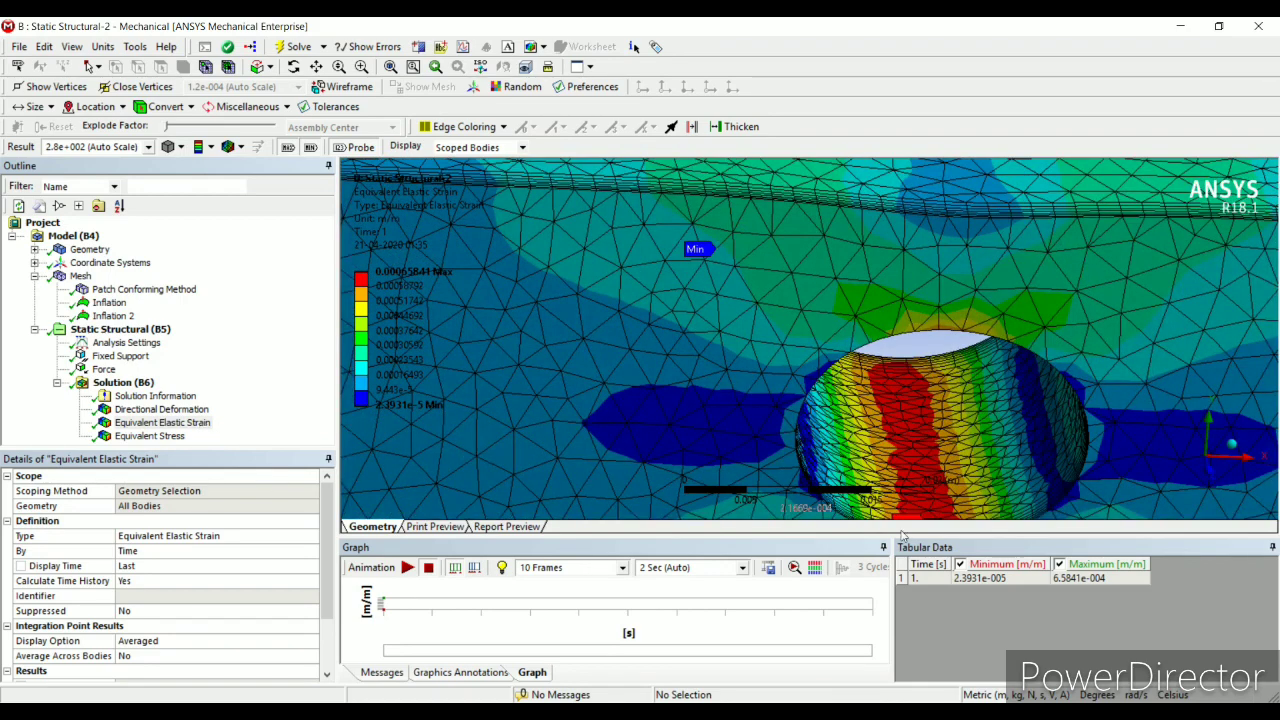
{"action": "left_click", "coordinate": [155, 437]}
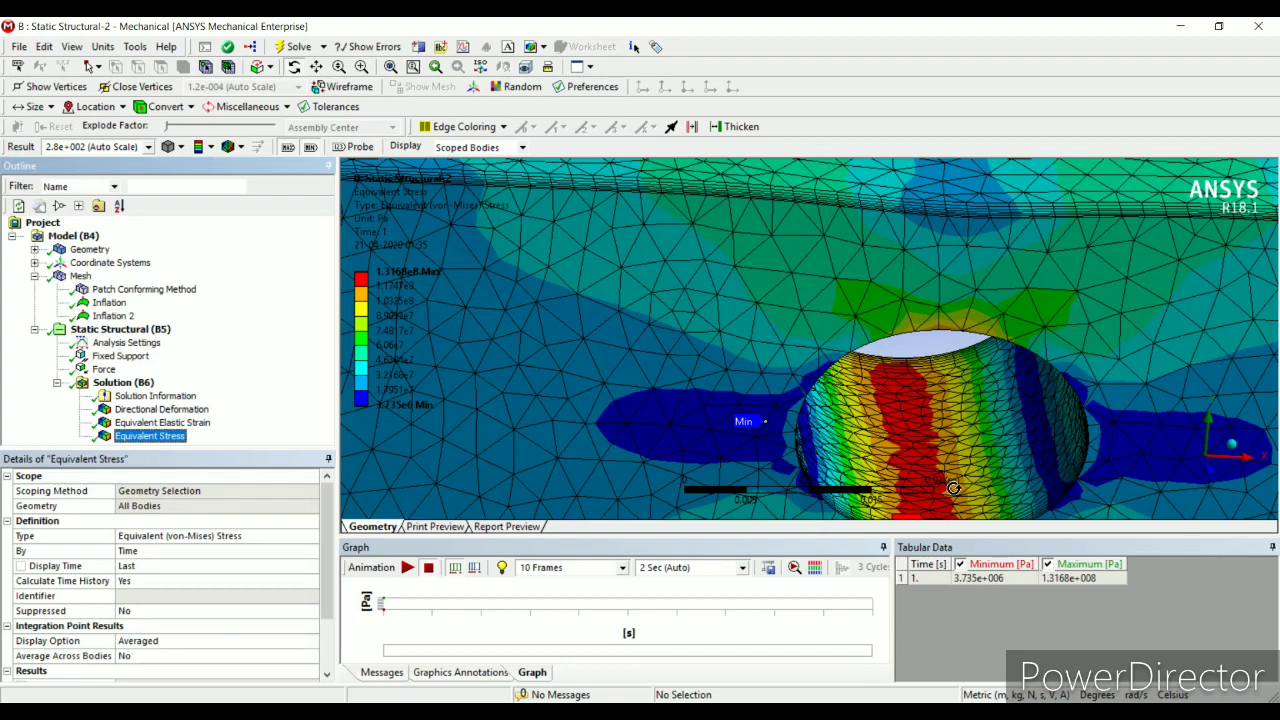
{"action": "left_click_drag", "start_coordinate": [593, 412], "coordinate": [603, 389]}
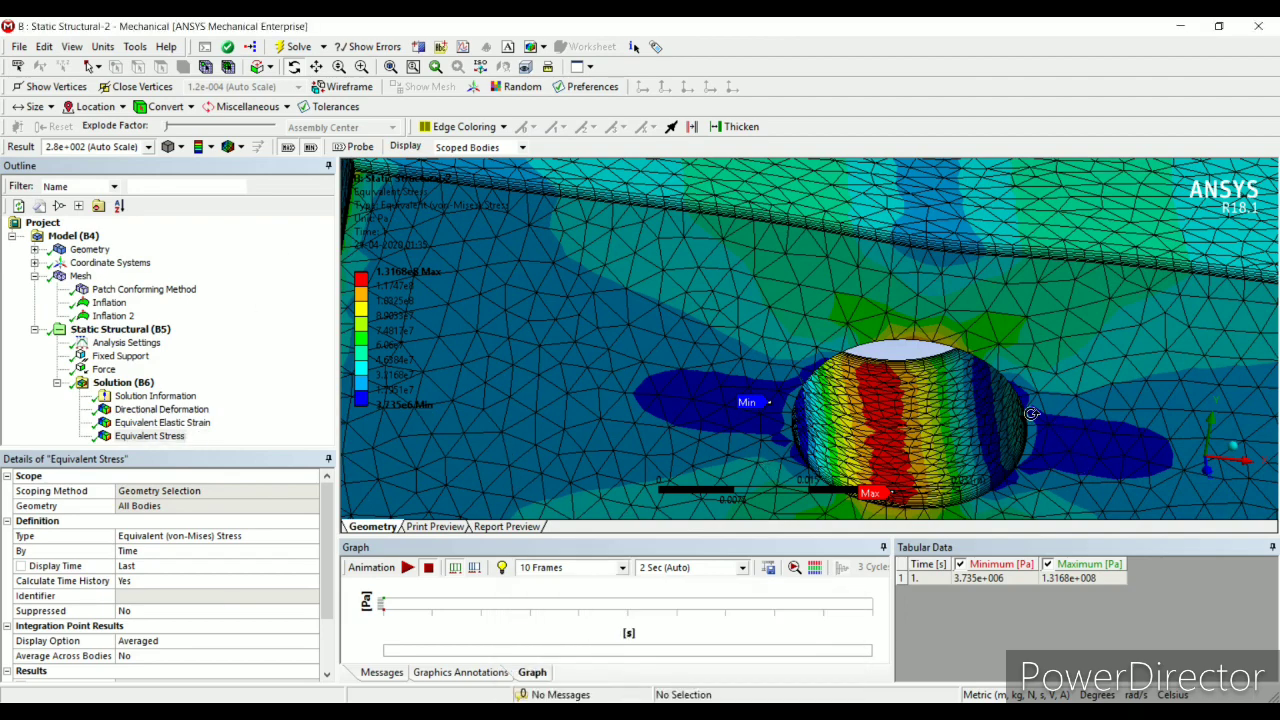
{"action": "left_click_drag", "start_coordinate": [970, 505], "coordinate": [1010, 445]}
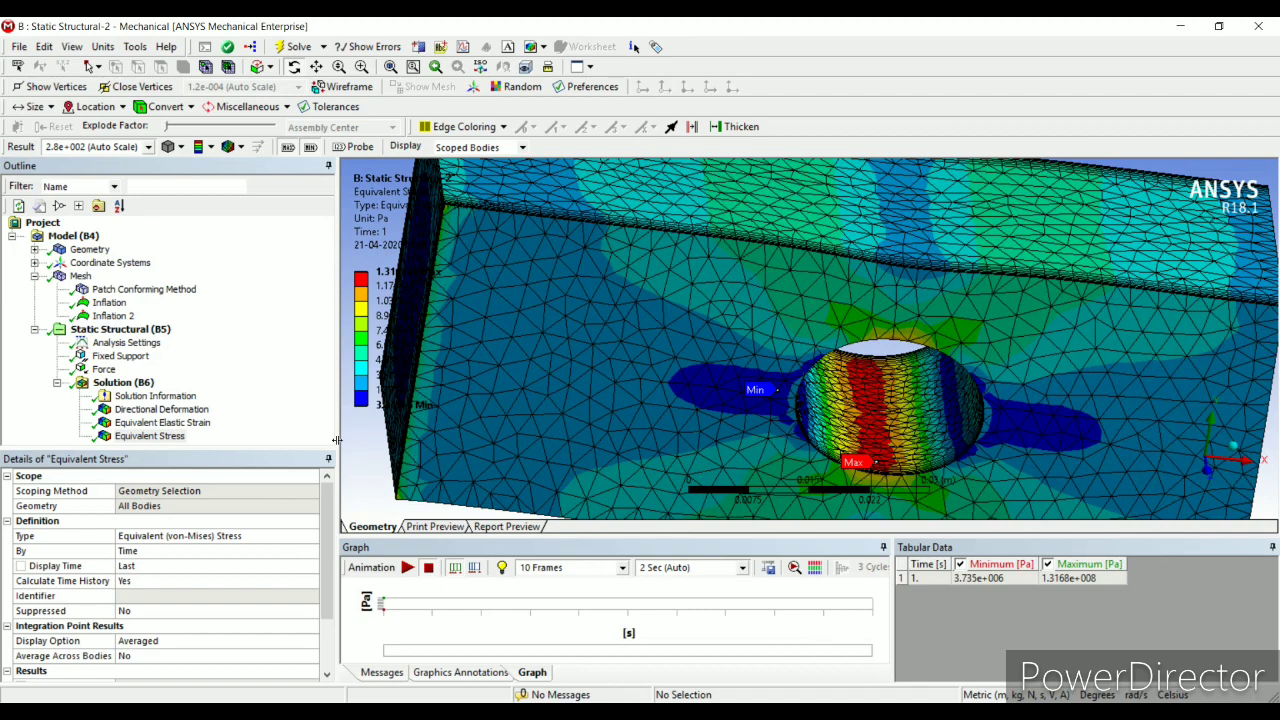
Step: Inspect B's Equivalent Elastic Strain from face-on and oblique views, then move to analysis A
{"action": "left_click", "coordinate": [200, 423]}
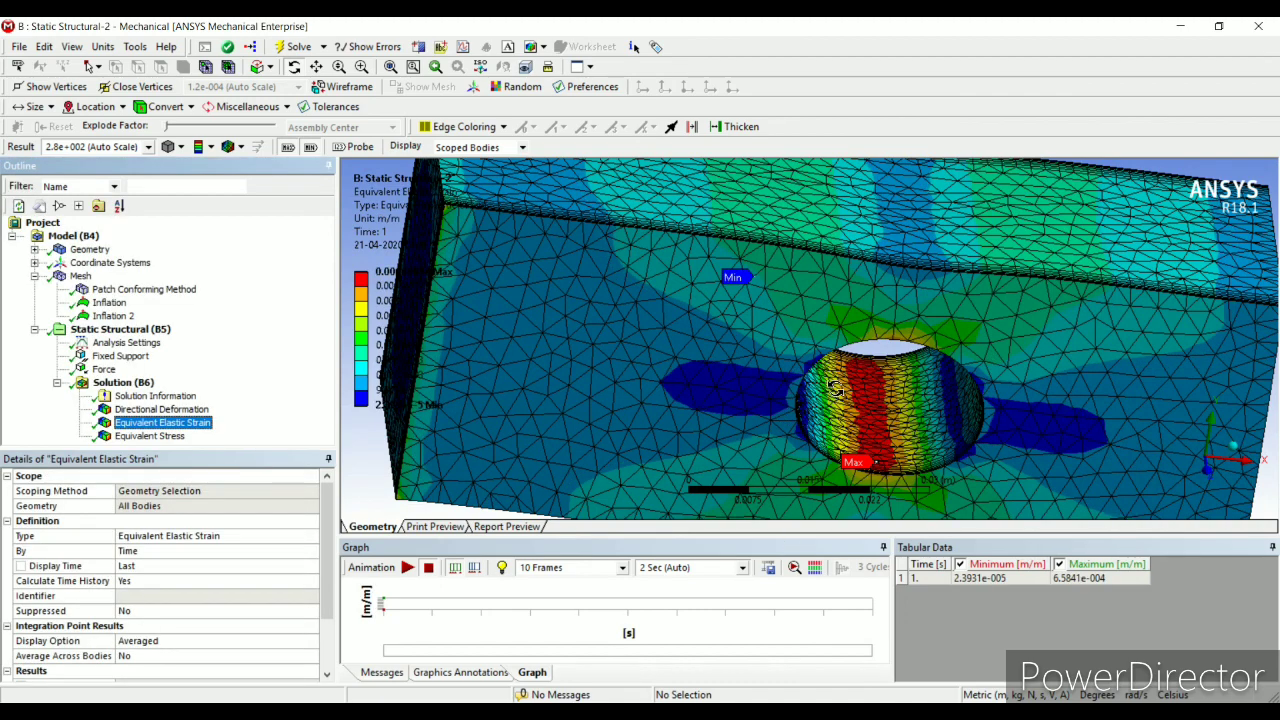
{"action": "scroll", "coordinate": [1003, 394], "scroll_direction": "up", "scroll_amount": 2}
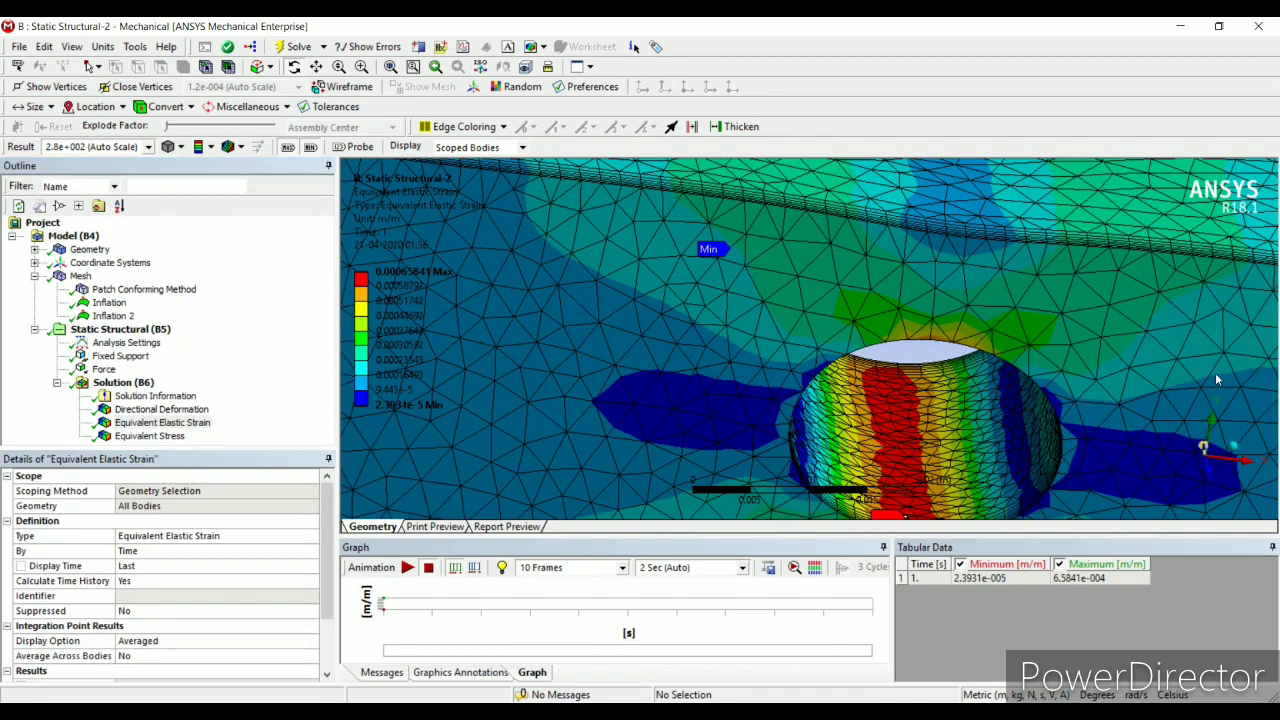
{"action": "left_click", "coordinate": [1209, 403]}
{"action": "left_click_drag", "start_coordinate": [880, 360], "coordinate": [815, 372]}
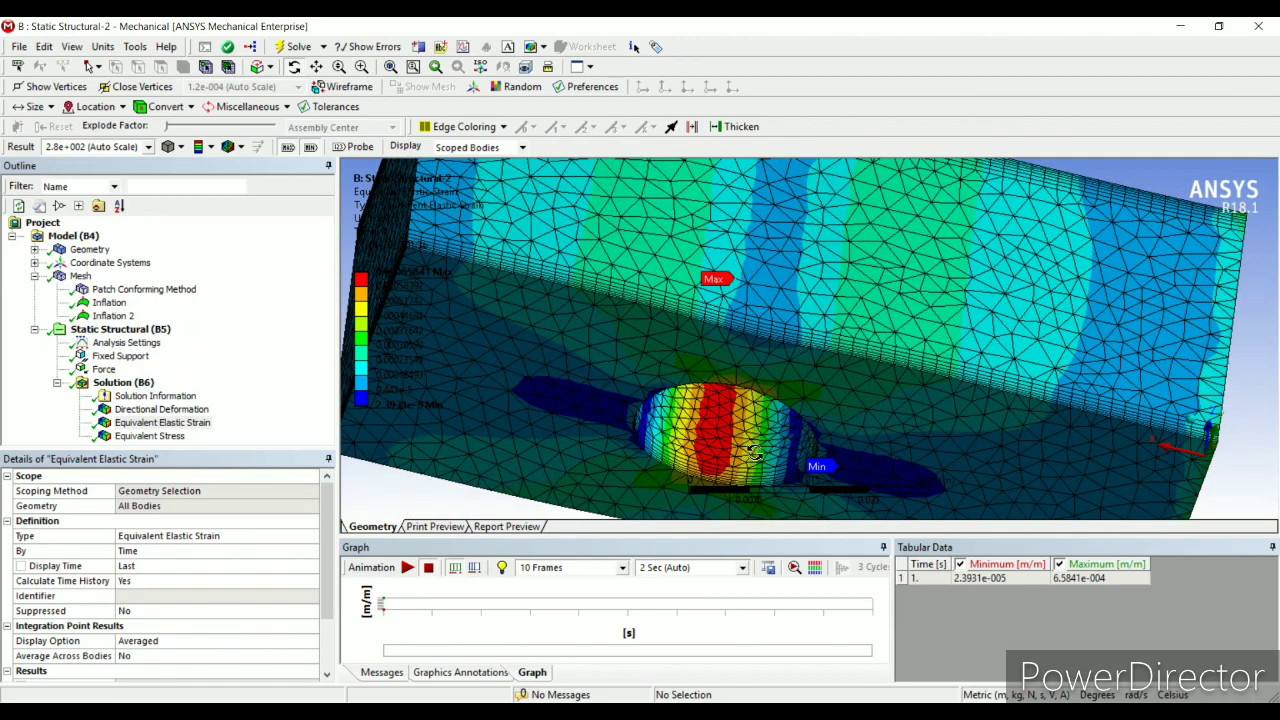
{"action": "scroll", "coordinate": [838, 515], "scroll_direction": "down", "scroll_amount": 2}
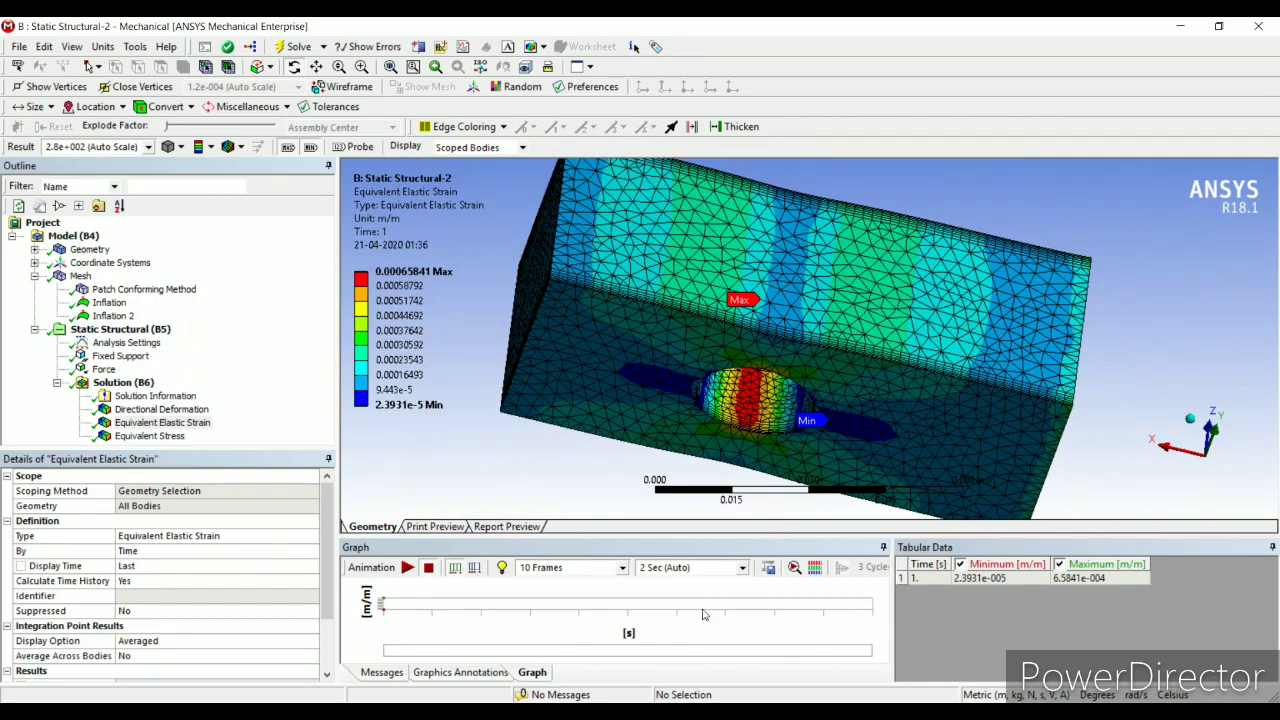
{"action": "left_click_drag", "start_coordinate": [948, 436], "coordinate": [919, 535]}
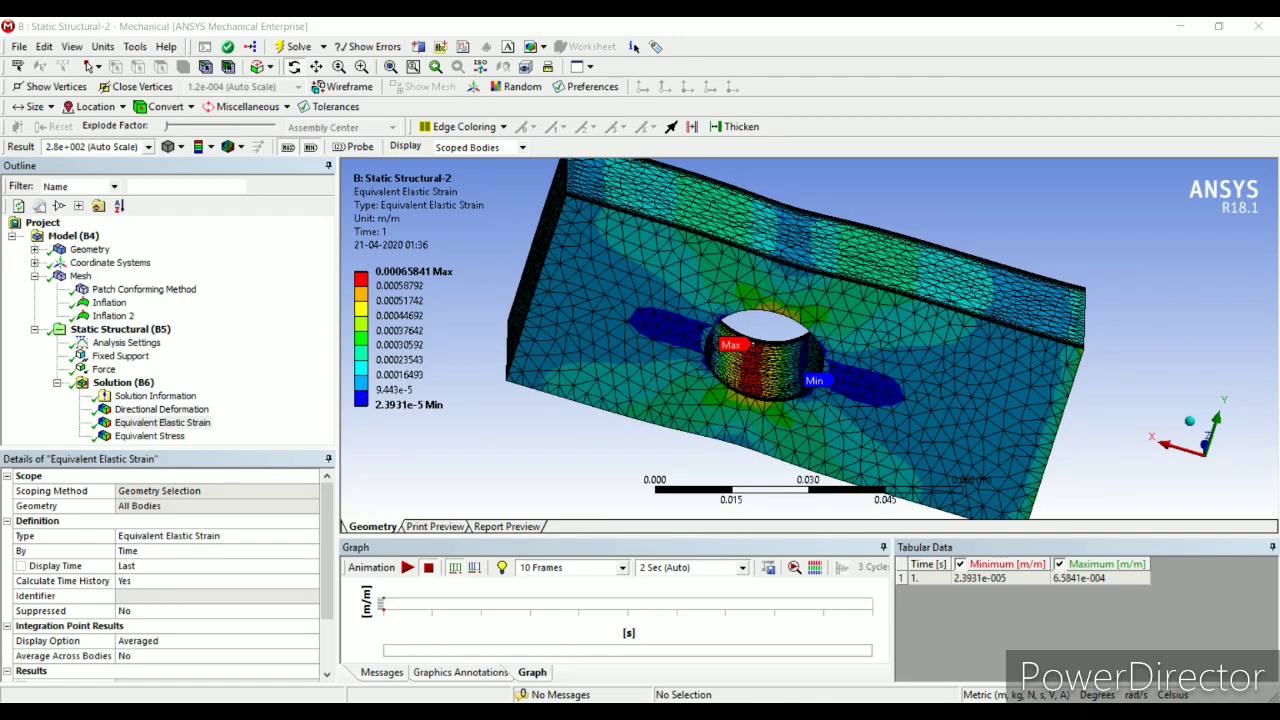
{"action": "left_click", "coordinate": [772, 642]}
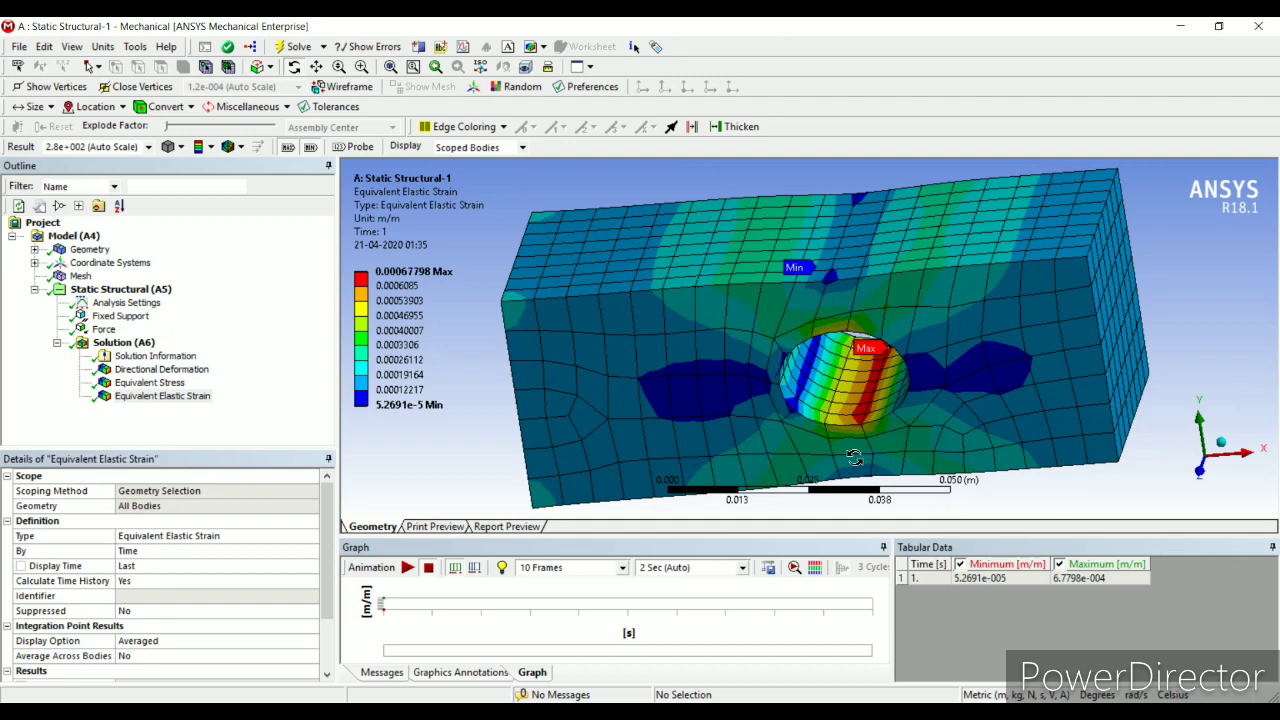
Step: Tilt the coarse-mesh strain model to a top angle showing the hole's 0.00067798 m/m Max region
{"action": "left_click_drag", "start_coordinate": [935, 392], "coordinate": [940, 377]}
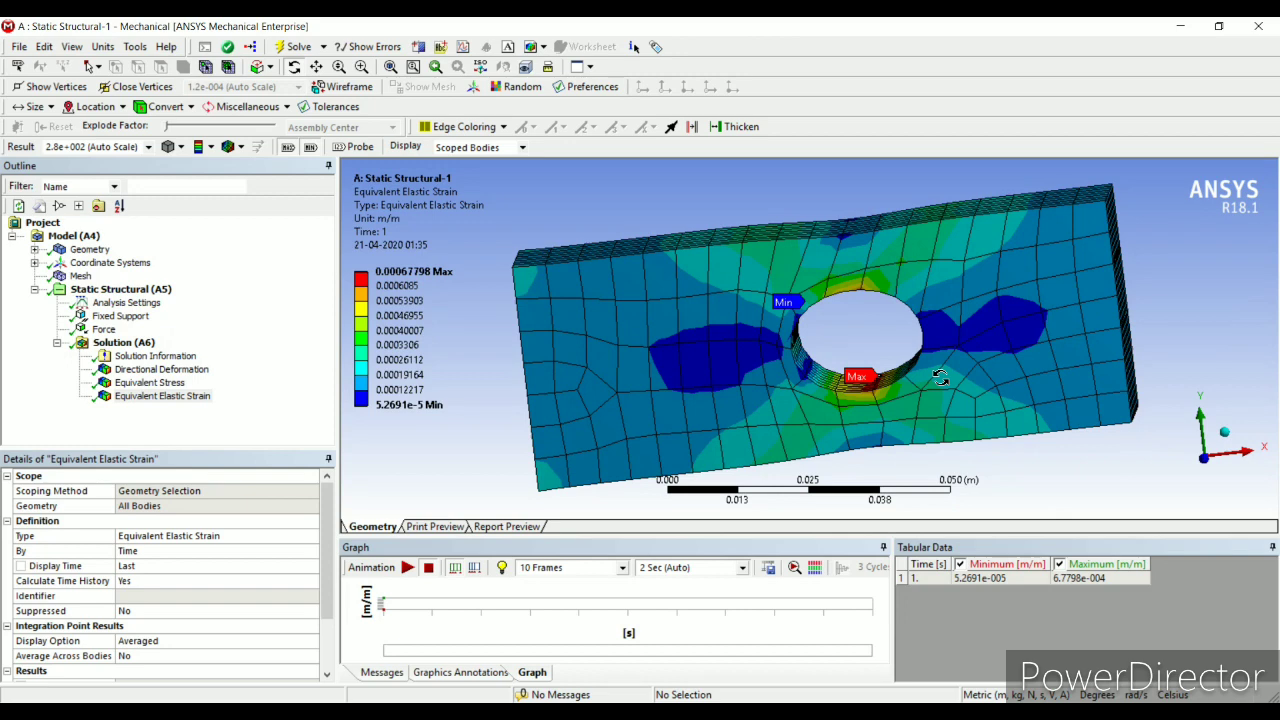
{"action": "mouse_move", "coordinate": [940, 377]}
{"action": "left_mouse_down"}
{"action": "mouse_move", "coordinate": [937, 395]}
{"action": "mouse_move", "coordinate": [936, 383]}
{"action": "left_mouse_up"}
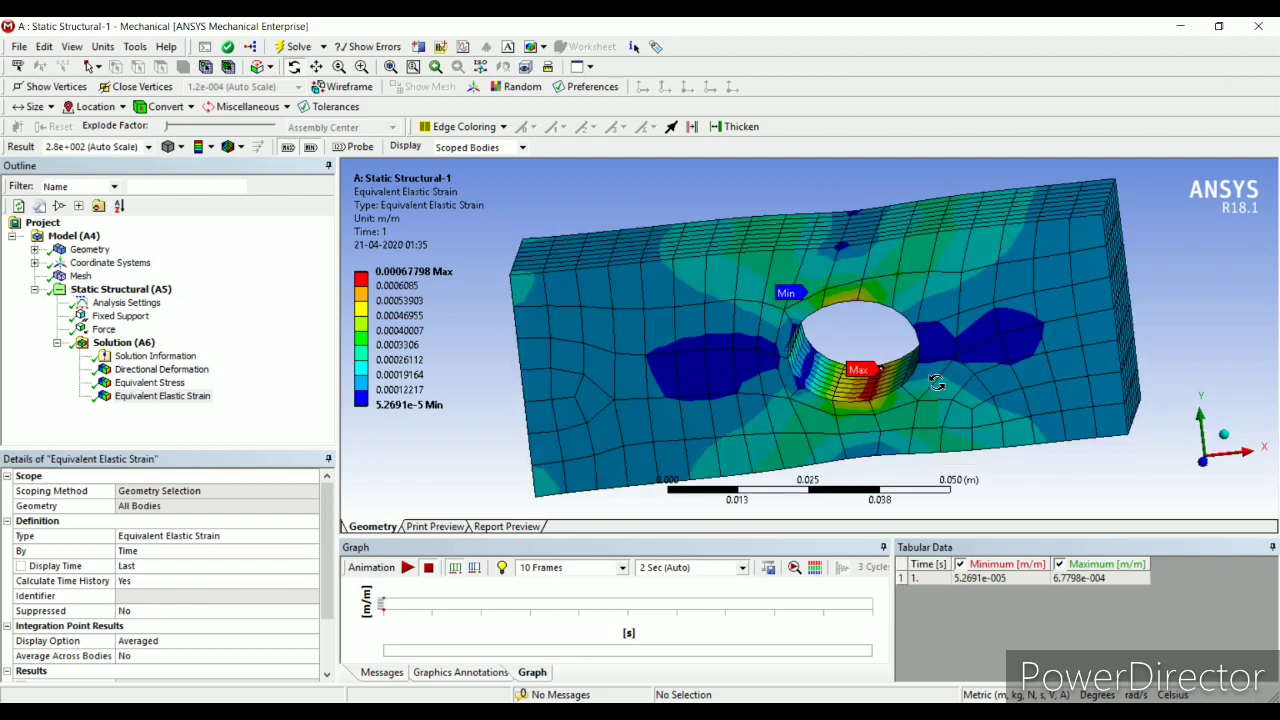